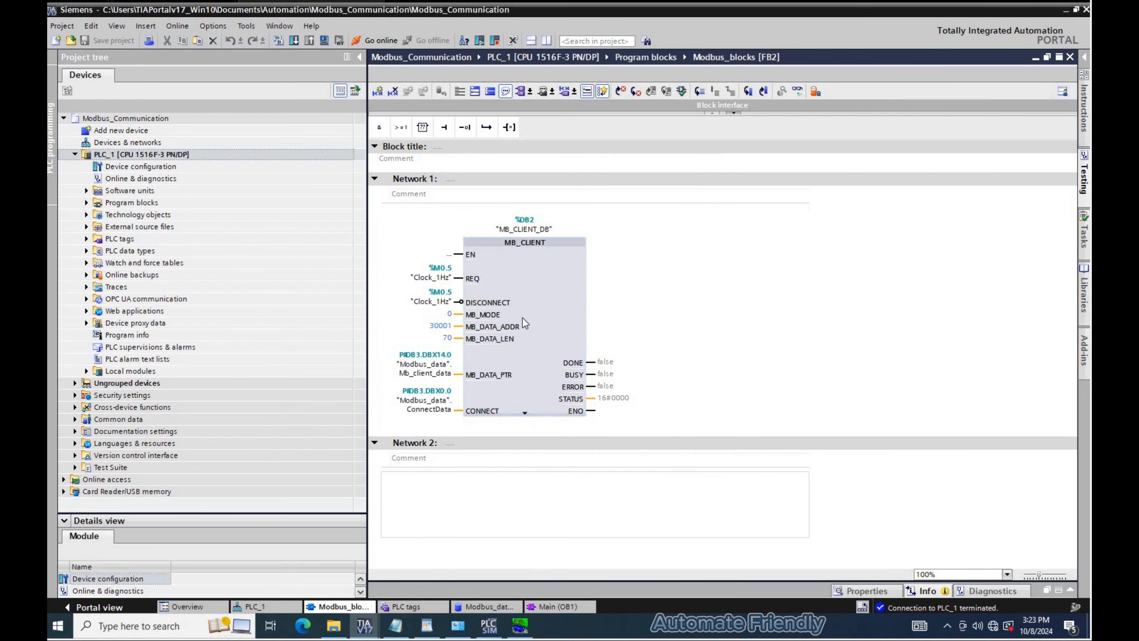
# - Paste a copy of the MB_CLIENT block into Network 2 and rename its instance DB to MB_CLIENT2_DB
pyautogui.hotkey('ctrl', 'v')
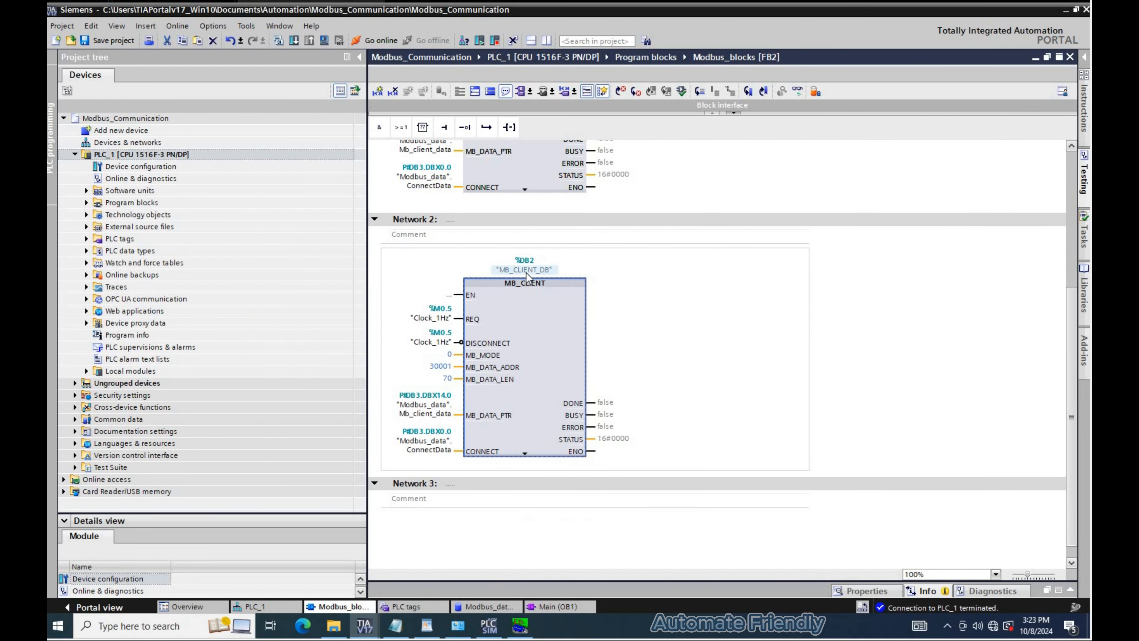
pyautogui.click(540, 269)
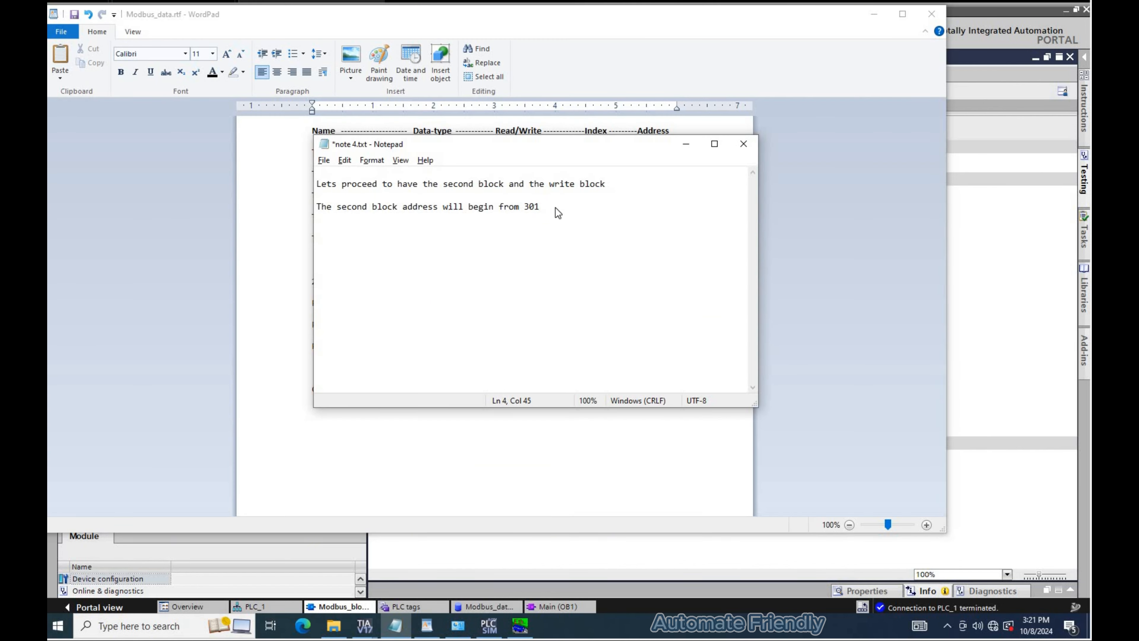
pyautogui.write('7')
# - Switch to Notepad and note that the second block's addresses begin from 30171 and end in 30174
pyautogui.hotkey('alt', 'Tab')
pyautogui.moveTo(651, 301); pyautogui.dragTo(672, 304)
pyautogui.hotkey('alt', 'Tab')
pyautogui.write('1 an')
pyautogui.press('BackSpace')
pyautogui.write('and will end in 3017')
pyautogui.hotkey('alt', 'Tab')
pyautogui.click(666, 321)
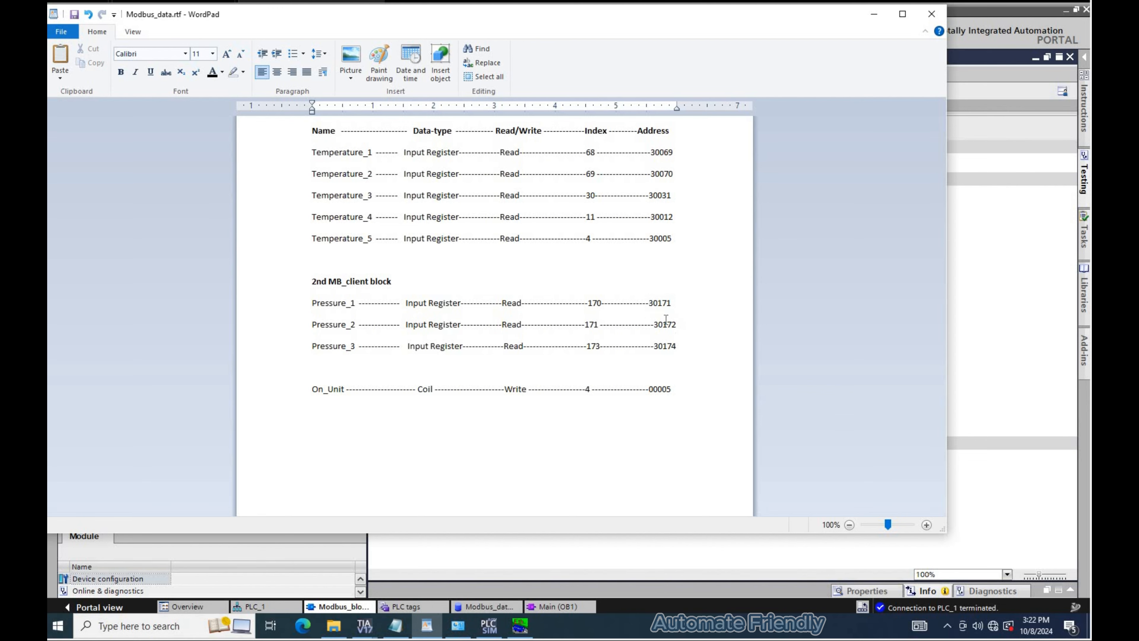
pyautogui.hotkey('alt', 'Tab')
pyautogui.write('4')
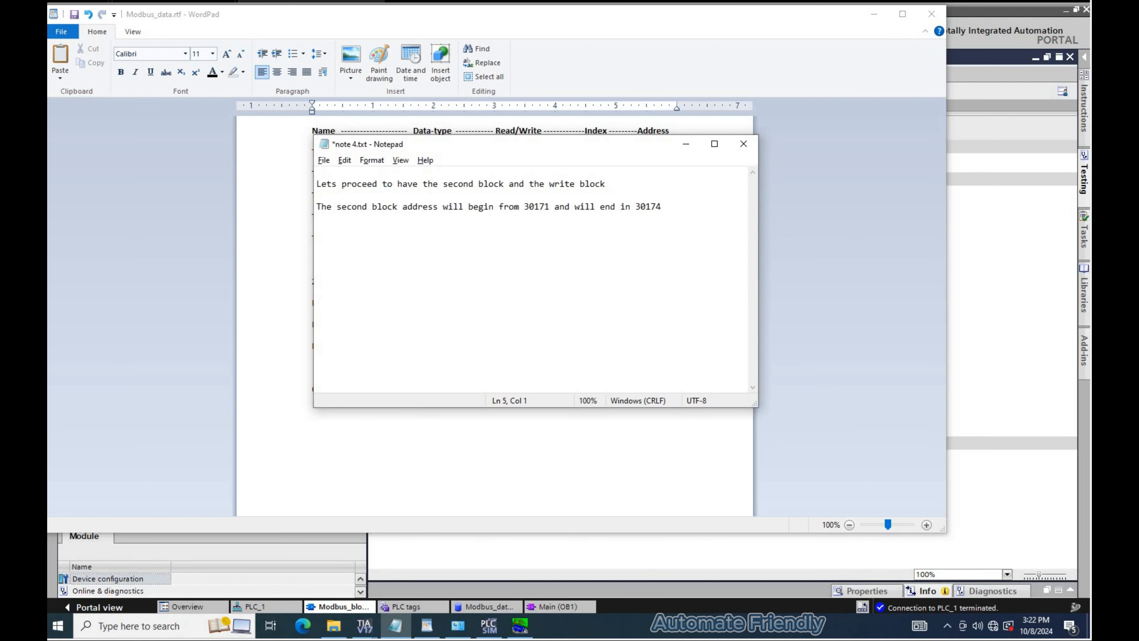
# - Add a note line: This means we have 4 addresses as the address length
pyautogui.press('Return')
pyautogui.write('This means we have 4 addresses ')
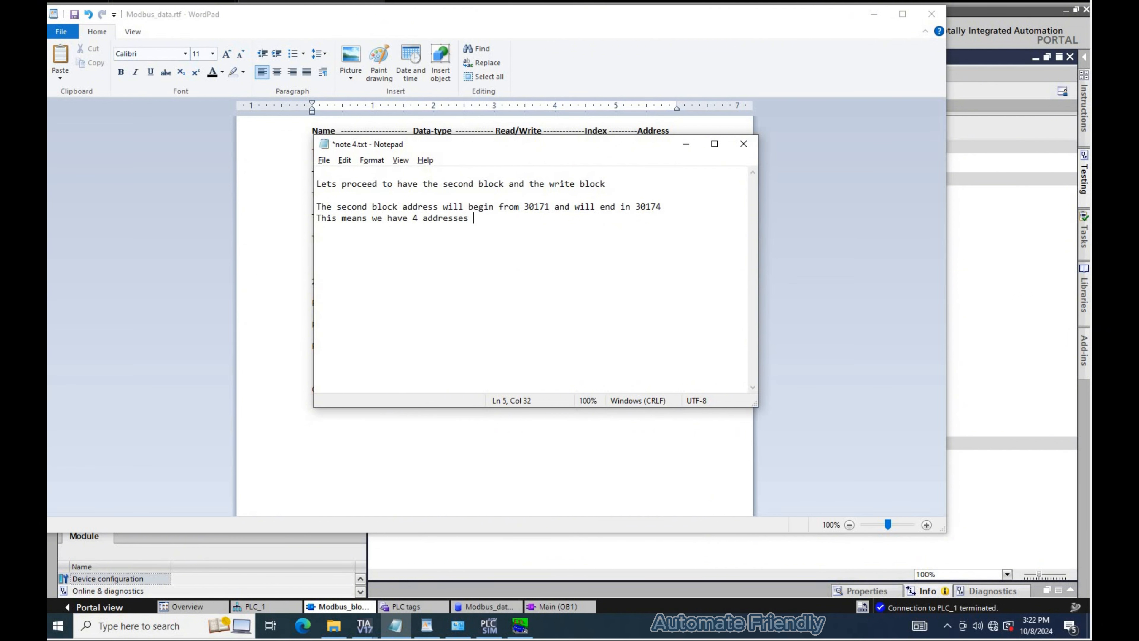
pyautogui.write('to address length')
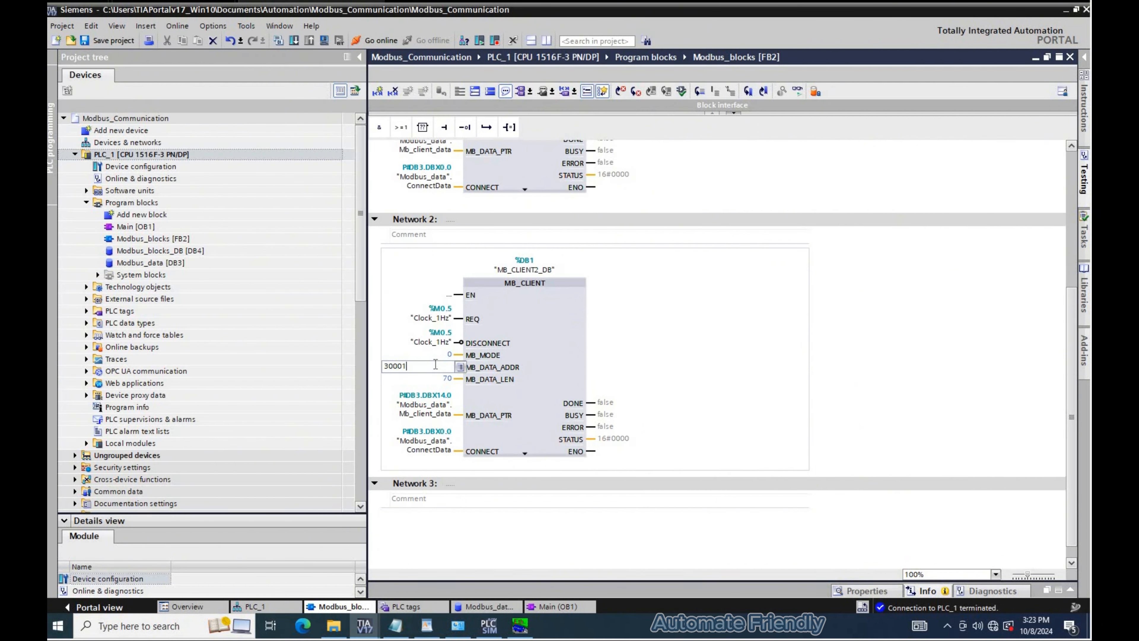
# - Set the second block's MB_DATA_ADDR to 30171 and MB_DATA_LEN to 4
pyautogui.press('BackSpace')
pyautogui.press('BackSpace')
pyautogui.press('BackSpace')
pyautogui.write('171')
pyautogui.press('Tab')
pyautogui.write('4')
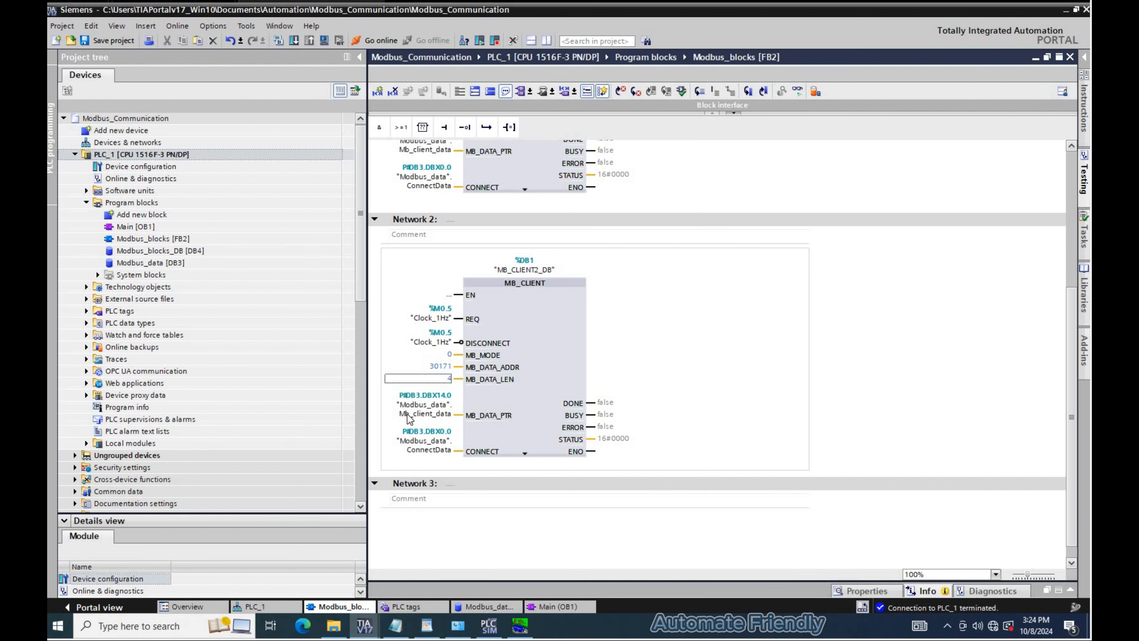
# - In the Modbus_data DB, paste a copy of the Mb_client_data struct and name it Mb_client_data_2
pyautogui.doubleClick(187, 262)
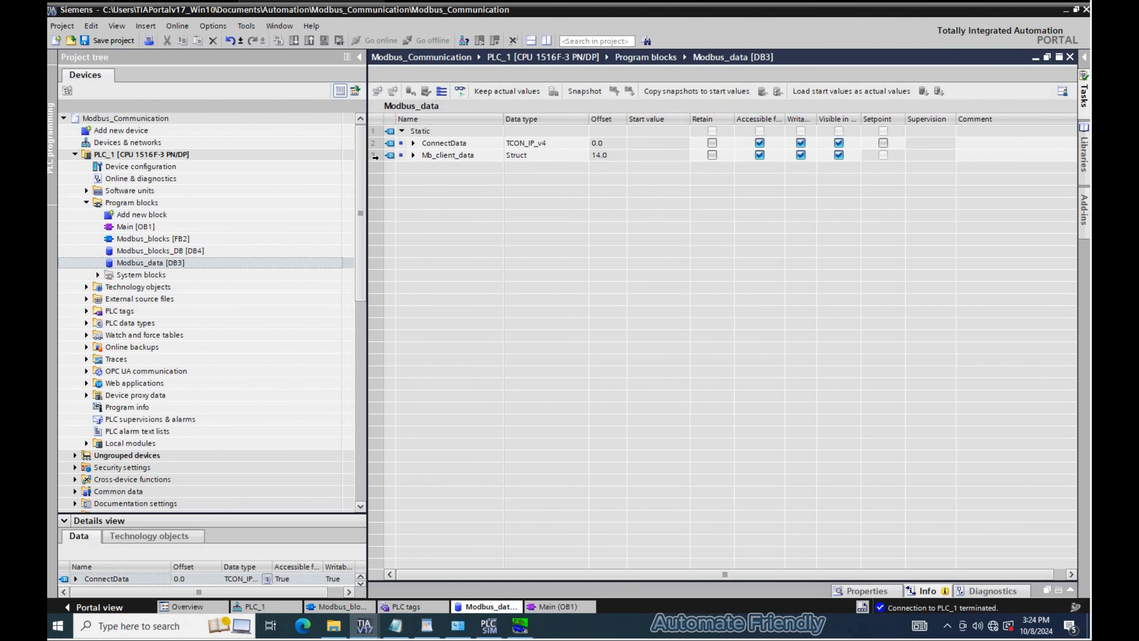
pyautogui.click(375, 155)
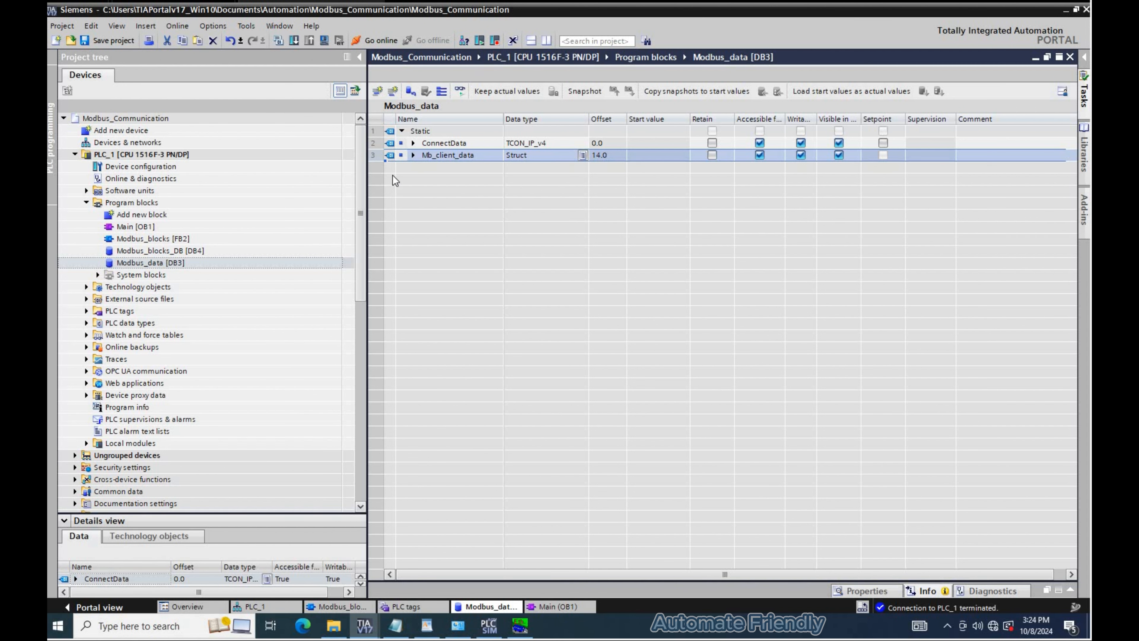
pyautogui.click(422, 173)
pyautogui.hotkey('ctrl', 'v')
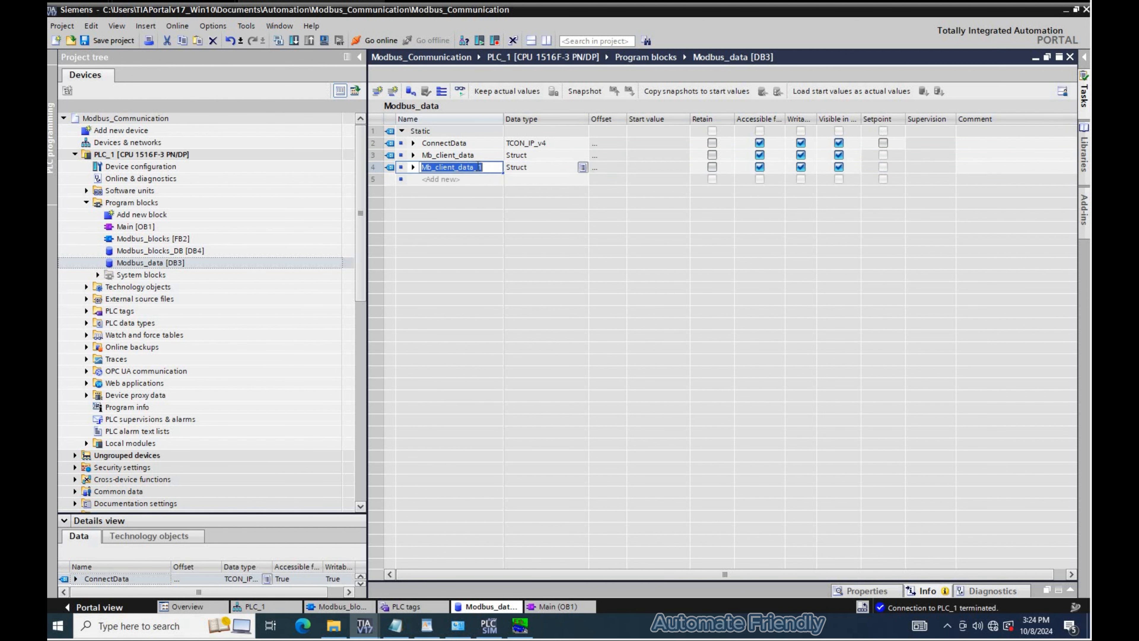
pyautogui.write('2')
pyautogui.press('Return')
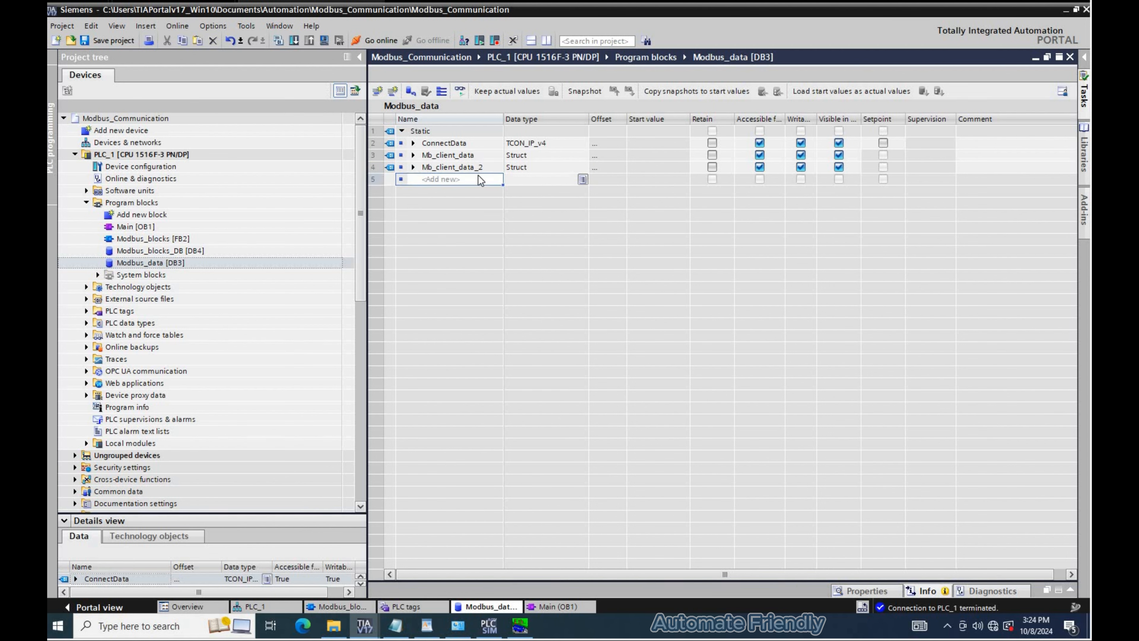
# - Rename the first, second and fourth variables of Mb_client_data_2 to Pressure_1, Pressure_2 and Pressure_3
pyautogui.hotkey('alt', 'Tab')
pyautogui.doubleClick(659, 303)
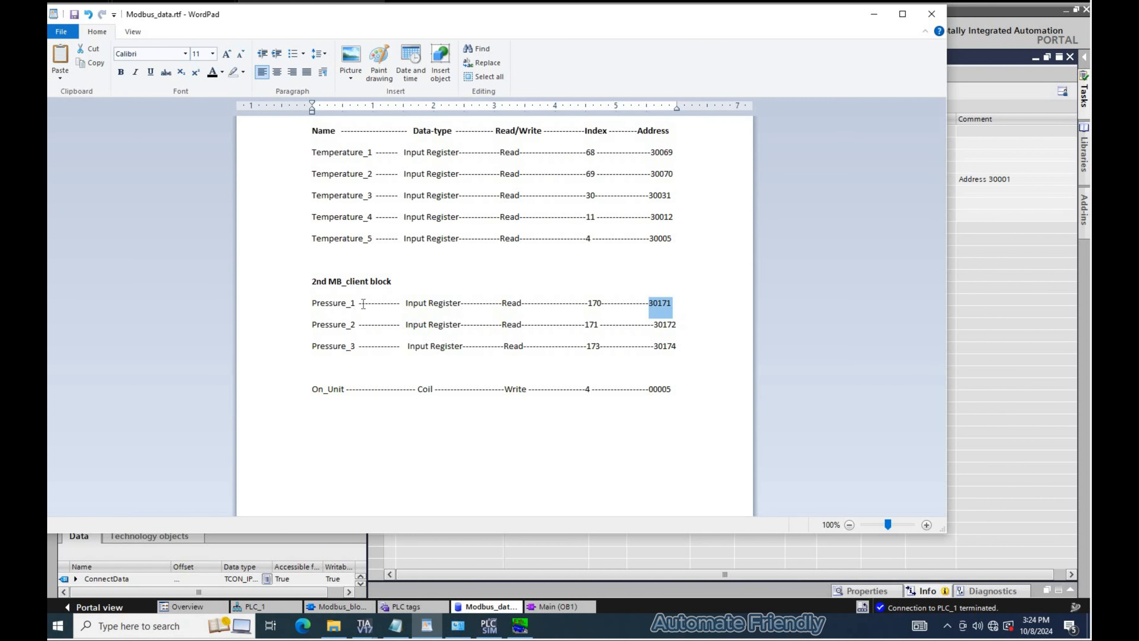
pyautogui.doubleClick(326, 304)
pyautogui.hotkey('ctrl', 'c')
pyautogui.hotkey('alt', 'Tab')
pyautogui.click(475, 181)
pyautogui.click(475, 181)
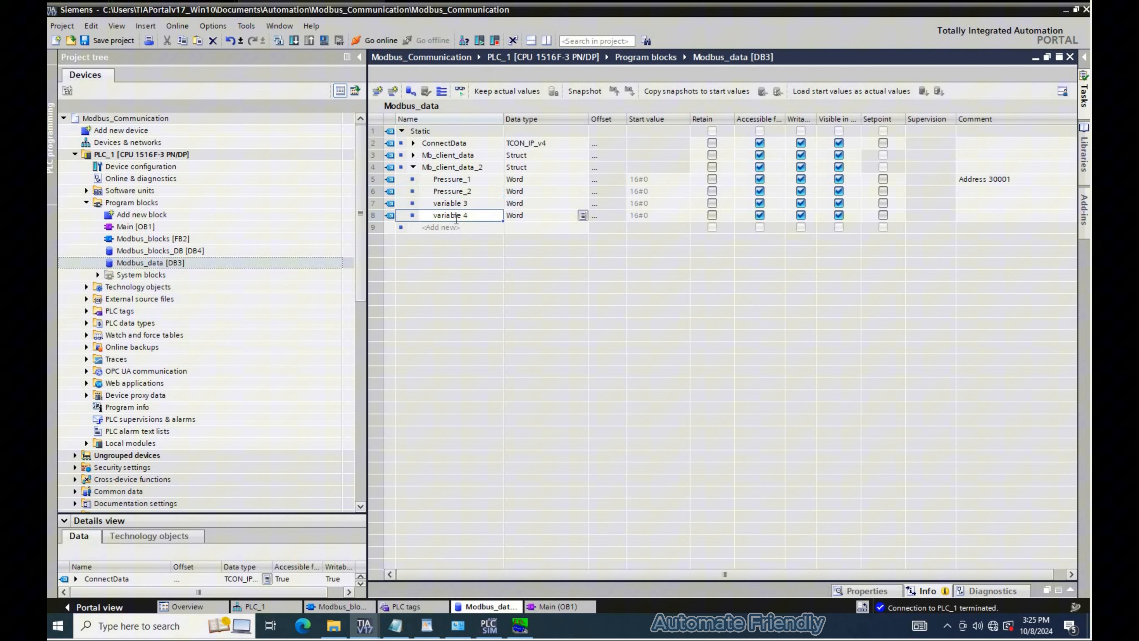
pyautogui.click(456, 219)
pyautogui.hotkey('ctrl', 'v')
pyautogui.press('BackSpace')
pyautogui.write('3')
# - Assign Mb_client_data_2 from Modbus_data to the second block's MB_DATA_PTR input
pyautogui.click(506, 213)
pyautogui.click(412, 167)
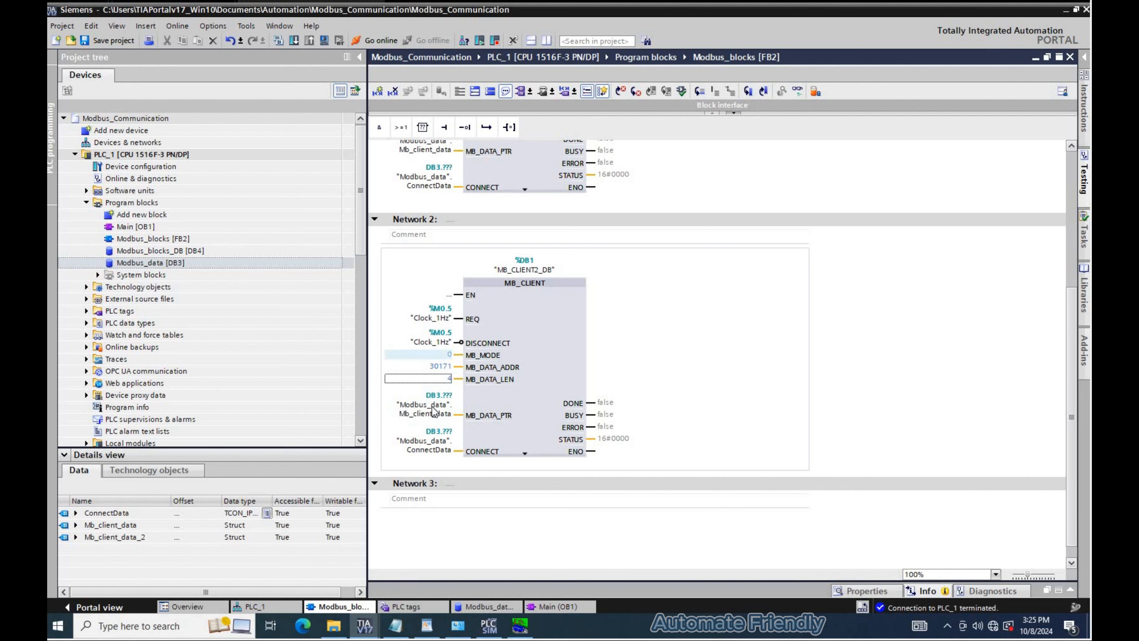
pyautogui.moveTo(135, 537); pyautogui.dragTo(410, 413)
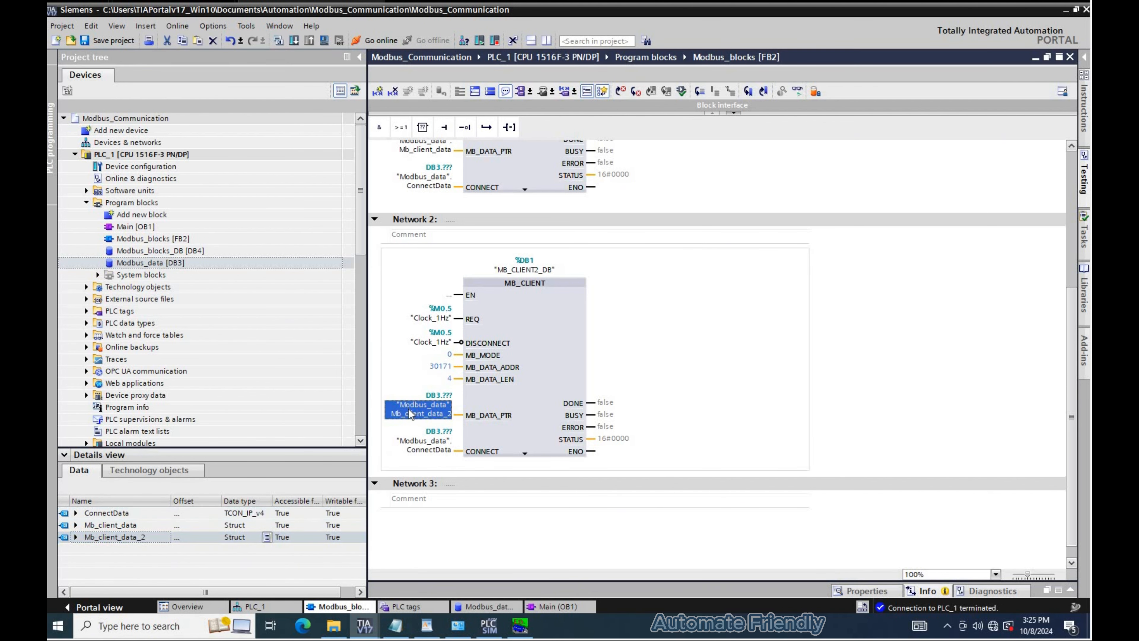
pyautogui.click(430, 444)
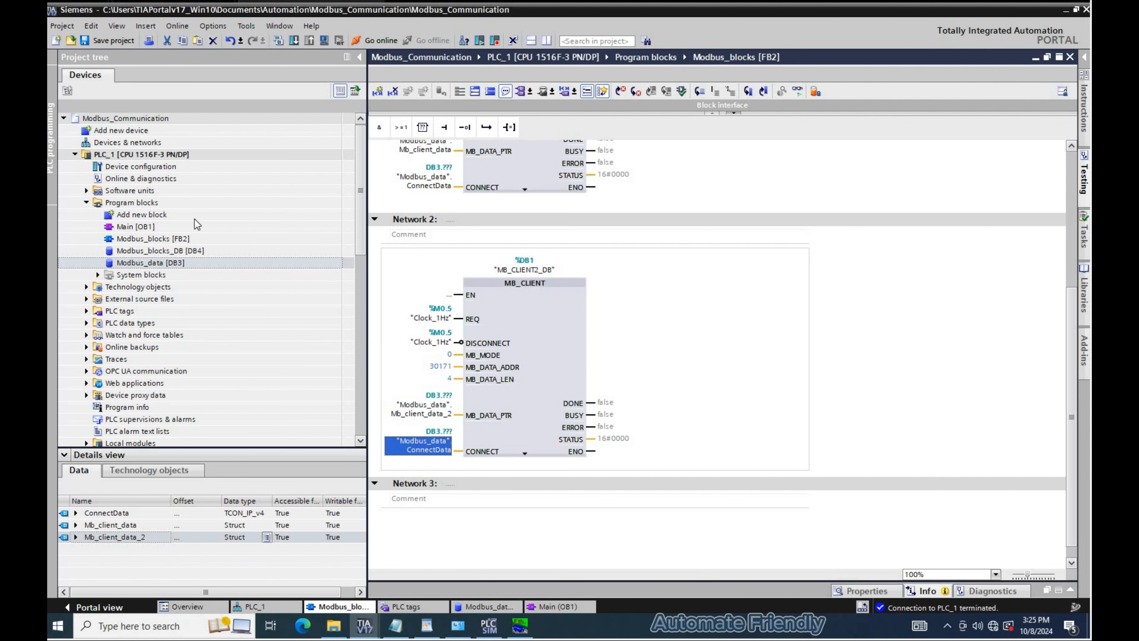
pyautogui.click(188, 203)
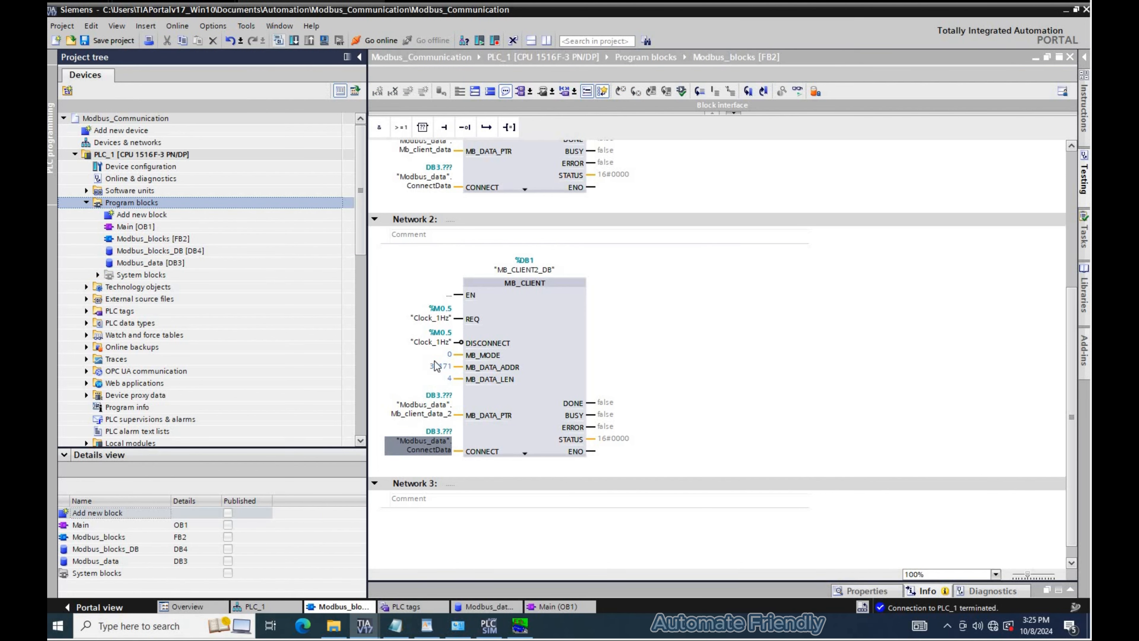
pyautogui.click(517, 192)
pyautogui.scroll(3, 444, 219)
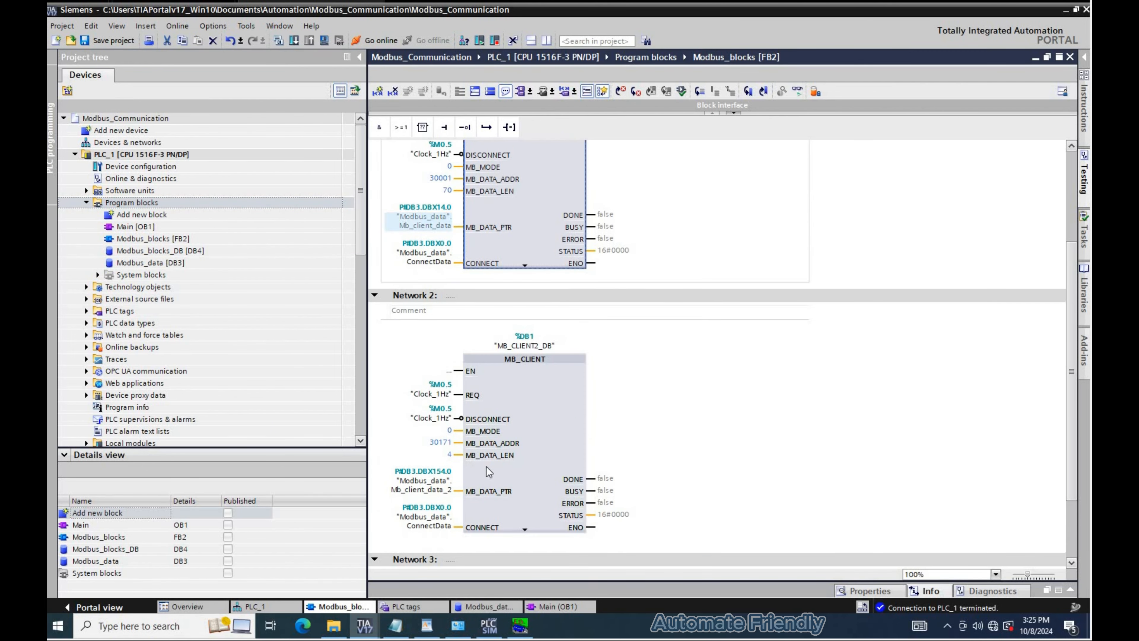
pyautogui.scroll(-3, 486, 467)
# - Copy the second MB_CLIENT block into Network 3 and rename its instance DB to MB_CLIENT3_DB
pyautogui.click(518, 375)
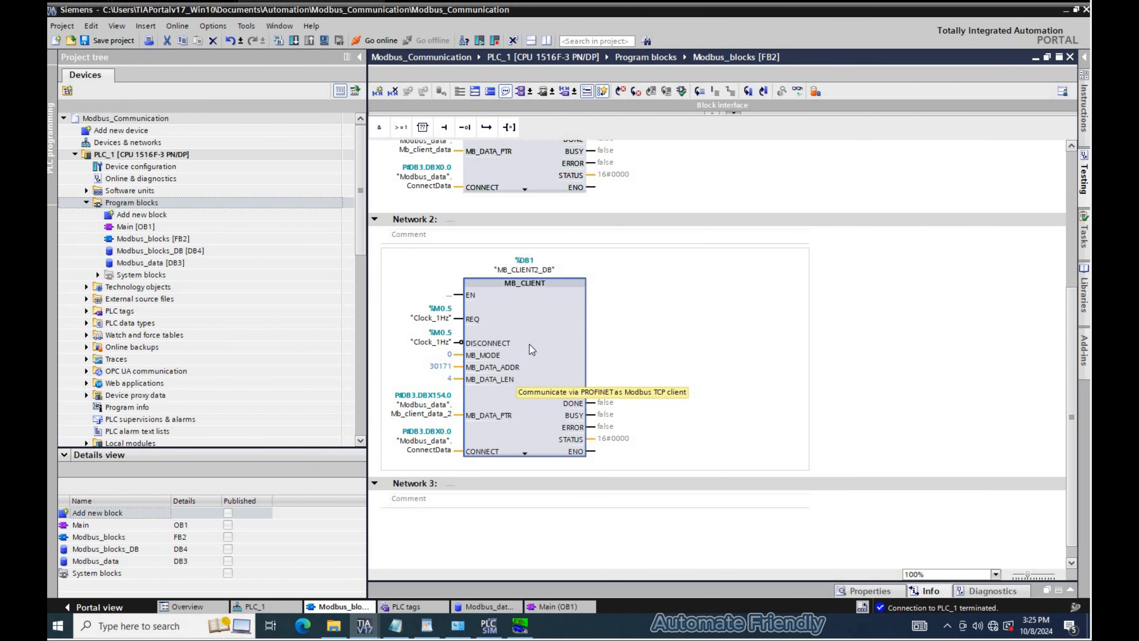
pyautogui.hotkey('ctrl', 'c')
pyautogui.hotkey('ctrl', 'v')
pyautogui.scroll(-4, 536, 272)
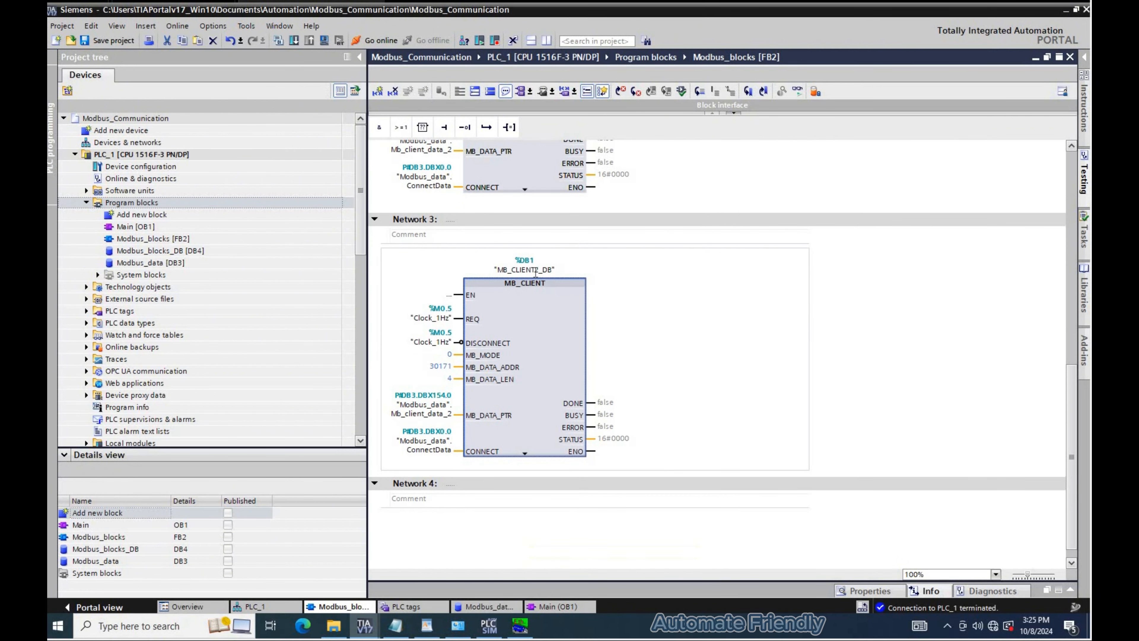
pyautogui.click(534, 269)
pyautogui.click(534, 270)
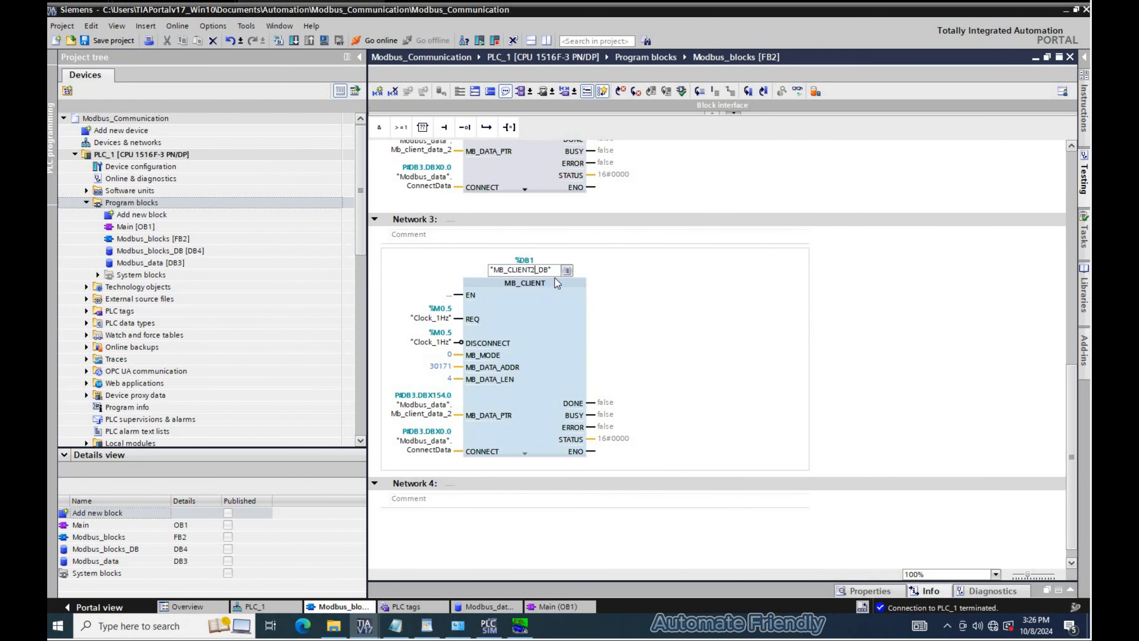
pyautogui.press('BackSpace')
pyautogui.write('3')
pyautogui.press('Return')
pyautogui.press('Return')
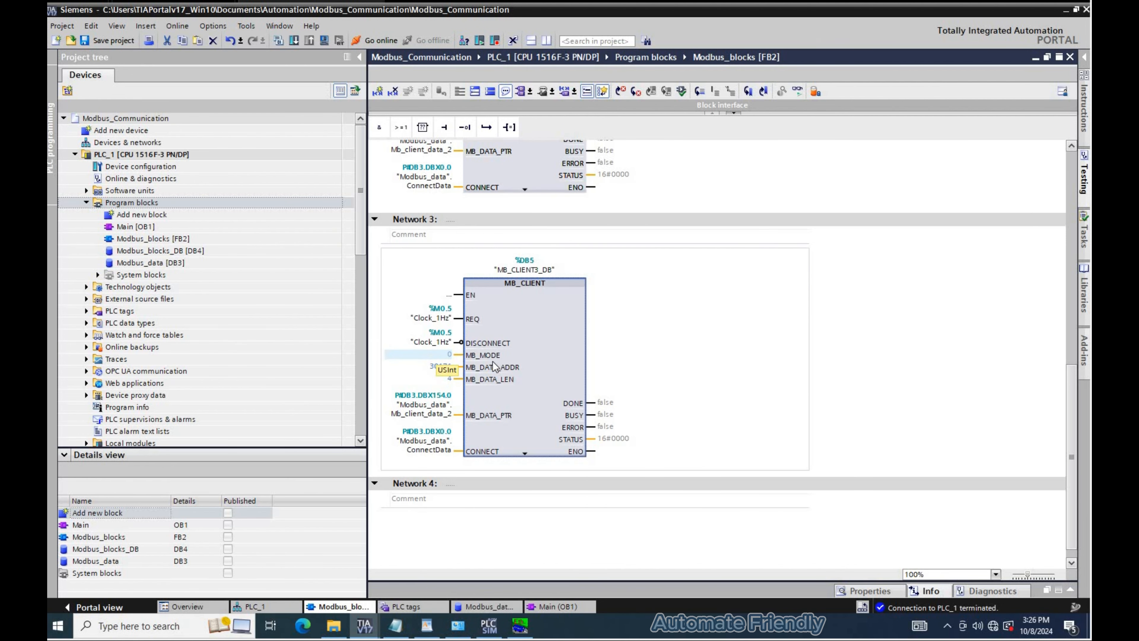
# - Add a bold Write Block heading above the On_Unit line in the WordPad notes
pyautogui.click(477, 356)
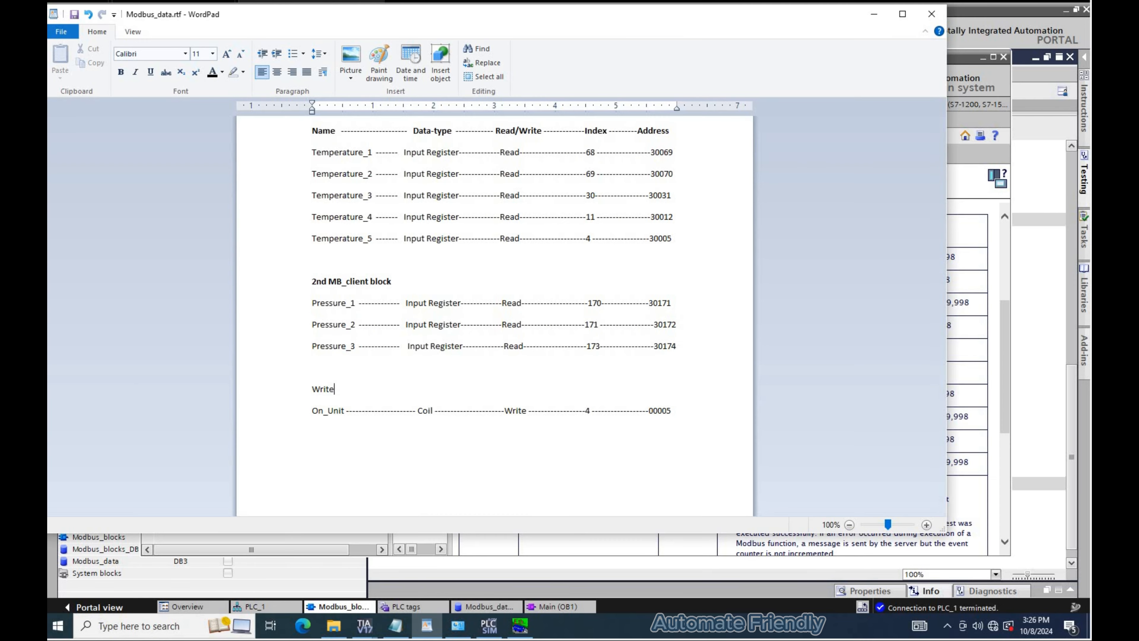
pyautogui.write('Block')
pyautogui.hotkey('shift', 'Left')
pyautogui.hotkey('shift', 'Left')
pyautogui.hotkey('shift', 'Left')
pyautogui.hotkey('shift', 'Left')
pyautogui.hotkey('shift', 'Left')
pyautogui.hotkey('shift', 'Left')
pyautogui.hotkey('shift', 'Left')
pyautogui.hotkey('shift', 'Left')
pyautogui.hotkey('shift', 'Left')
pyautogui.hotkey('shift', 'Left')
pyautogui.hotkey('shift', 'Left')
pyautogui.hotkey('ctrl', 'b')
# - Compare the On_Unit coil entry with the help table row for writing one output bit
pyautogui.click(324, 410)
pyautogui.tripleClick(437, 413)
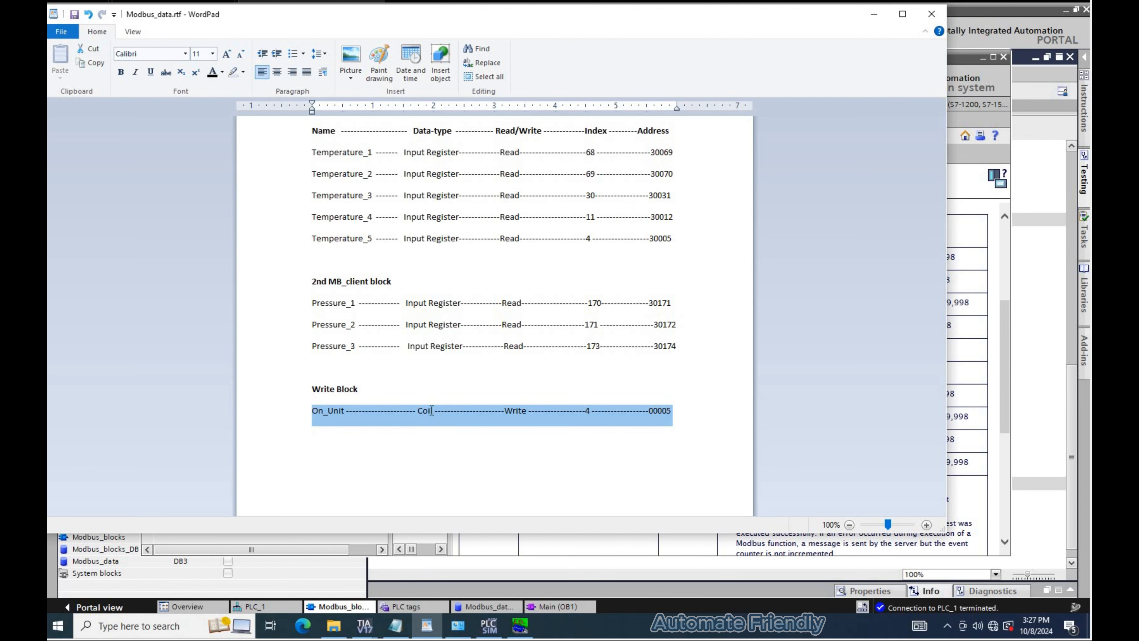
pyautogui.click(426, 417)
pyautogui.doubleClick(428, 419)
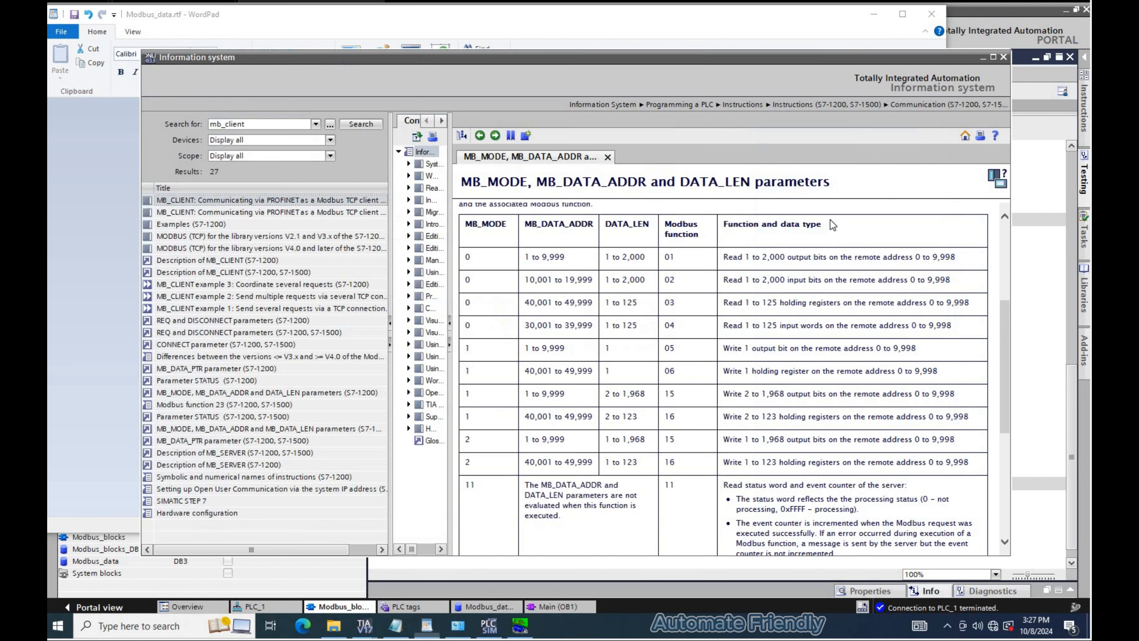
pyautogui.hotkey('alt', 'Tab')
pyautogui.moveTo(724, 347); pyautogui.dragTo(777, 350)
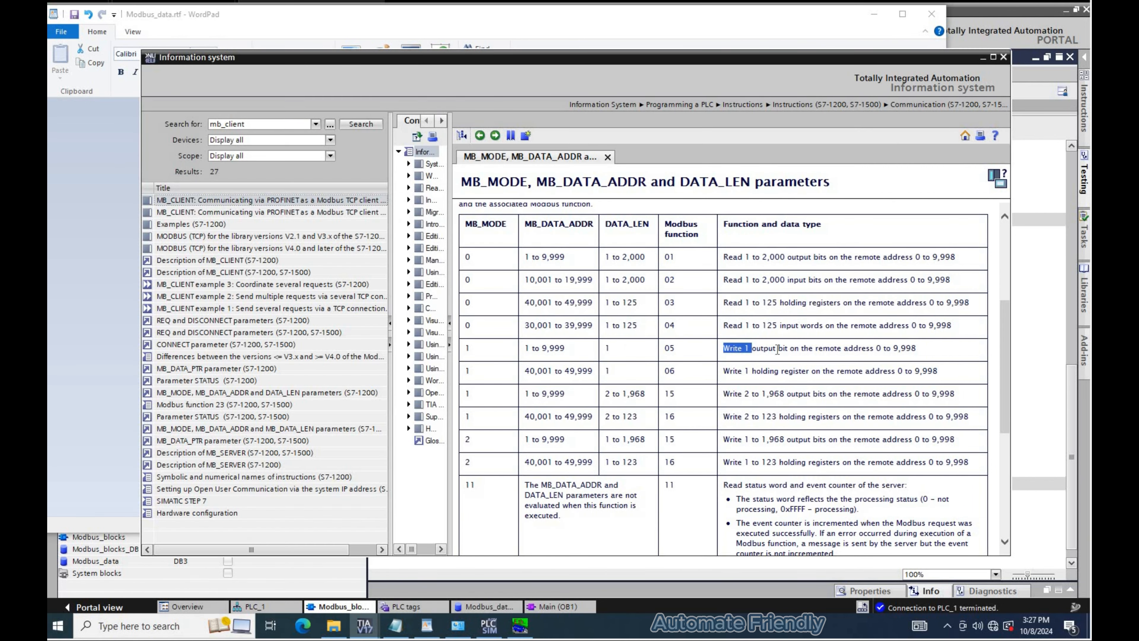
pyautogui.doubleClick(781, 349)
pyautogui.hotkey('alt', 'Tab')
pyautogui.click(670, 414)
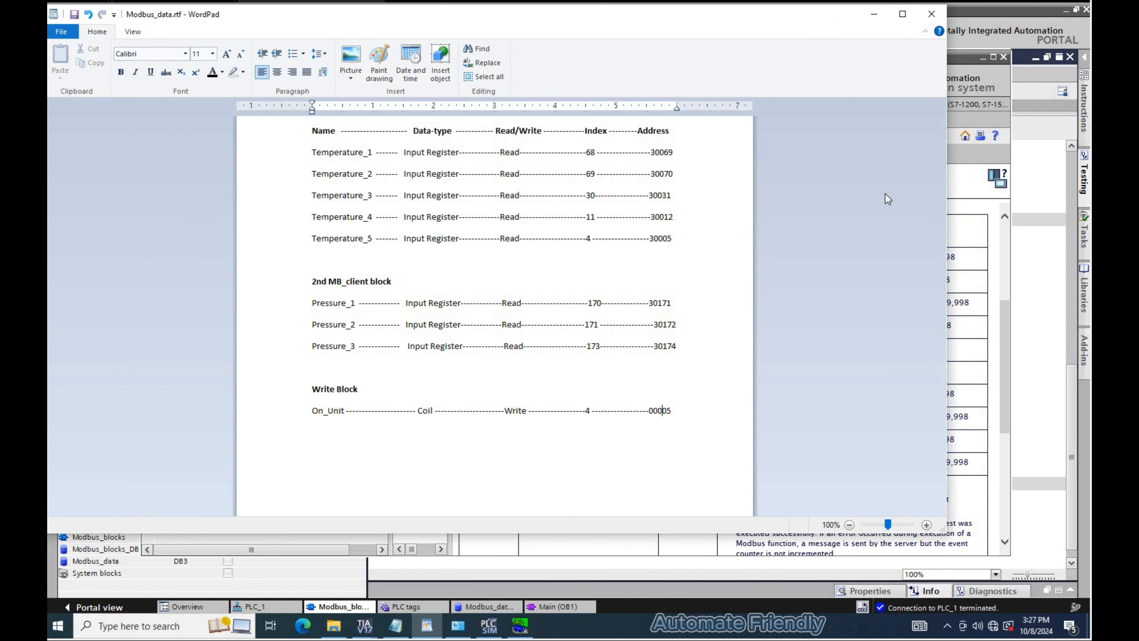
pyautogui.hotkey('ctrl', 'shift', 'Left')
pyautogui.hotkey('alt', 'Tab')
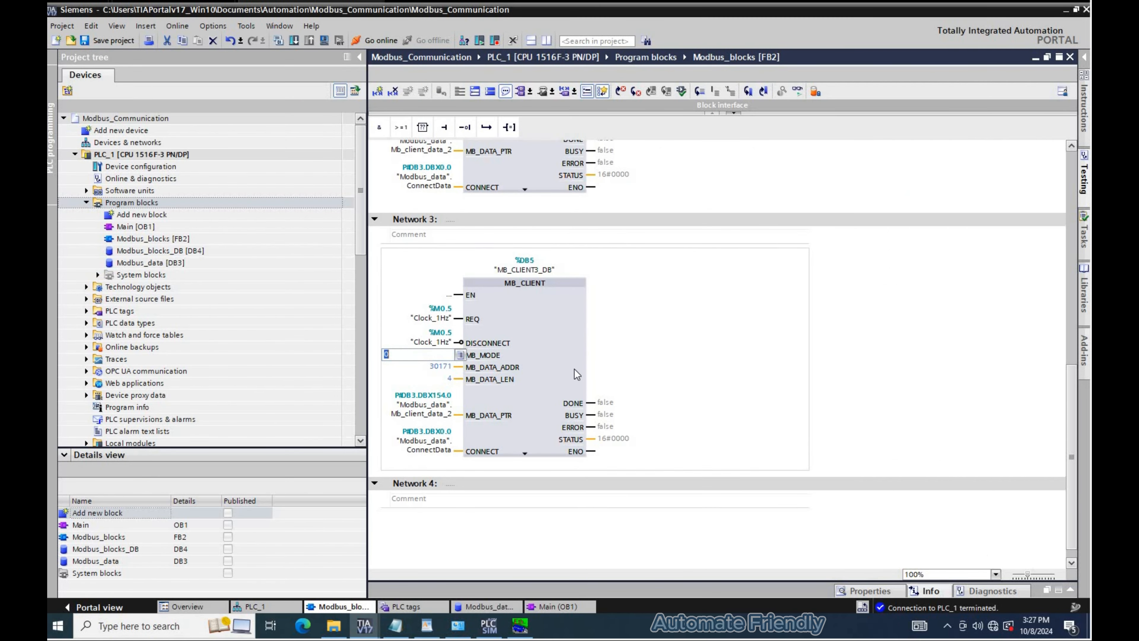
# - Set the third block's MB_MODE to 1, MB_DATA_ADDR to 00005 and MB_DATA_LEN to 1
pyautogui.write('1')
pyautogui.click(429, 369)
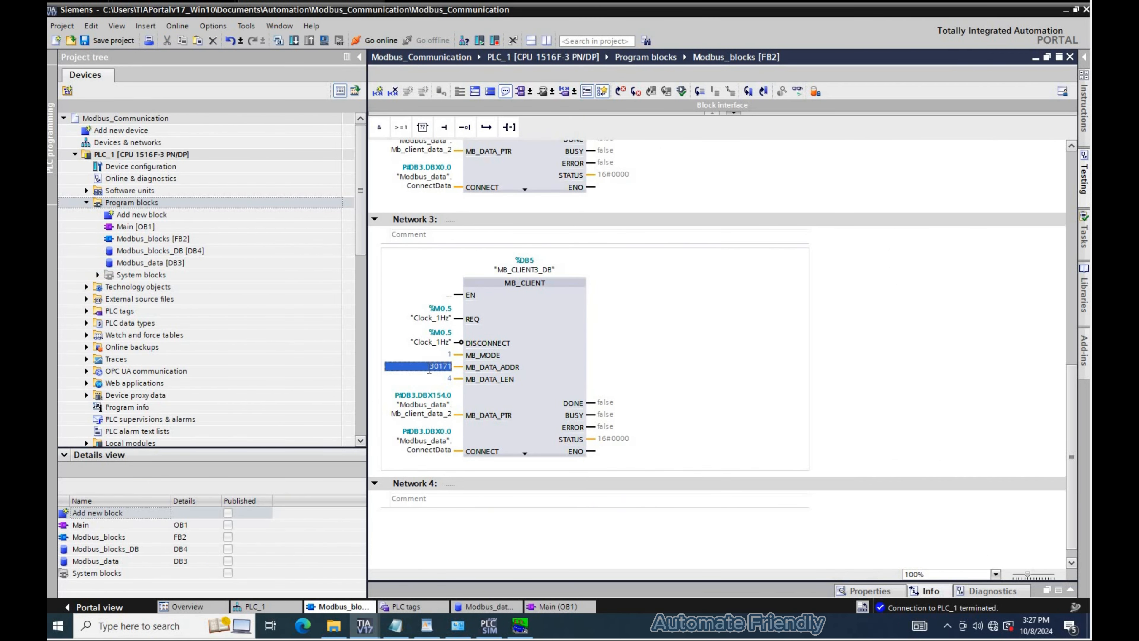
pyautogui.hotkey('alt', 'Tab')
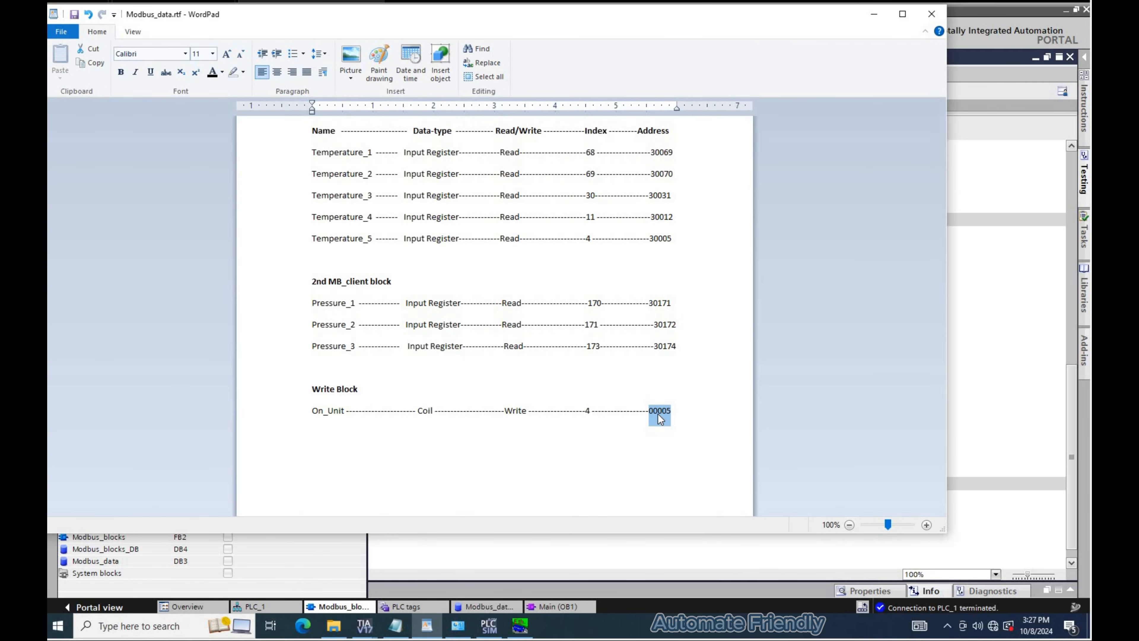
pyautogui.hotkey('alt', 'Tab')
pyautogui.write('00004')
pyautogui.press('BackSpace')
pyautogui.write('5')
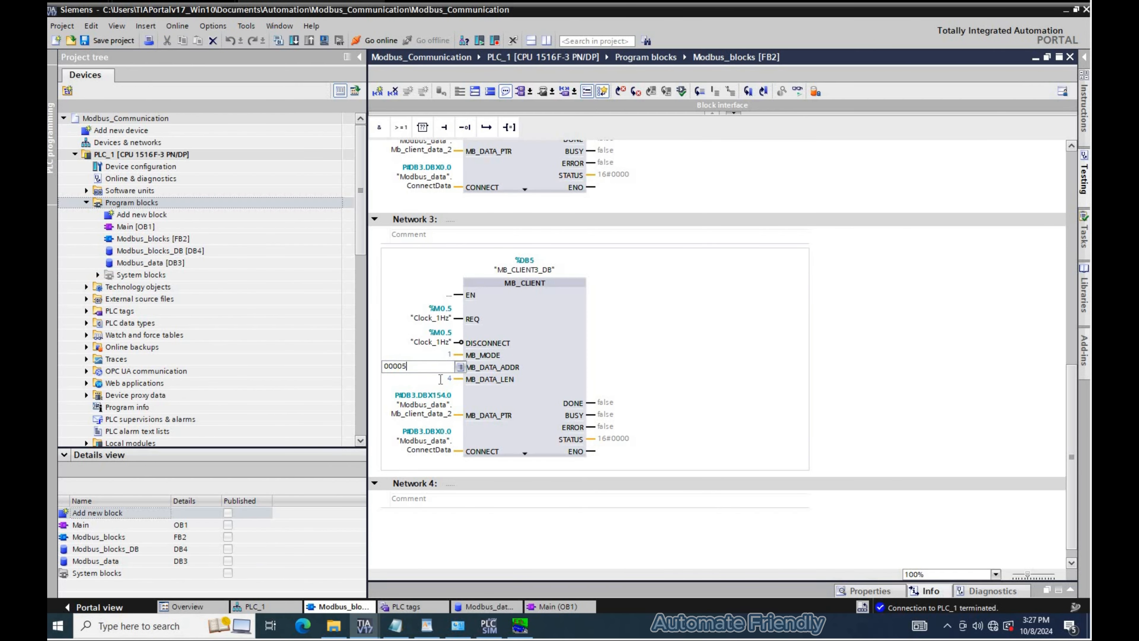
pyautogui.press('Tab')
pyautogui.press('BackSpace')
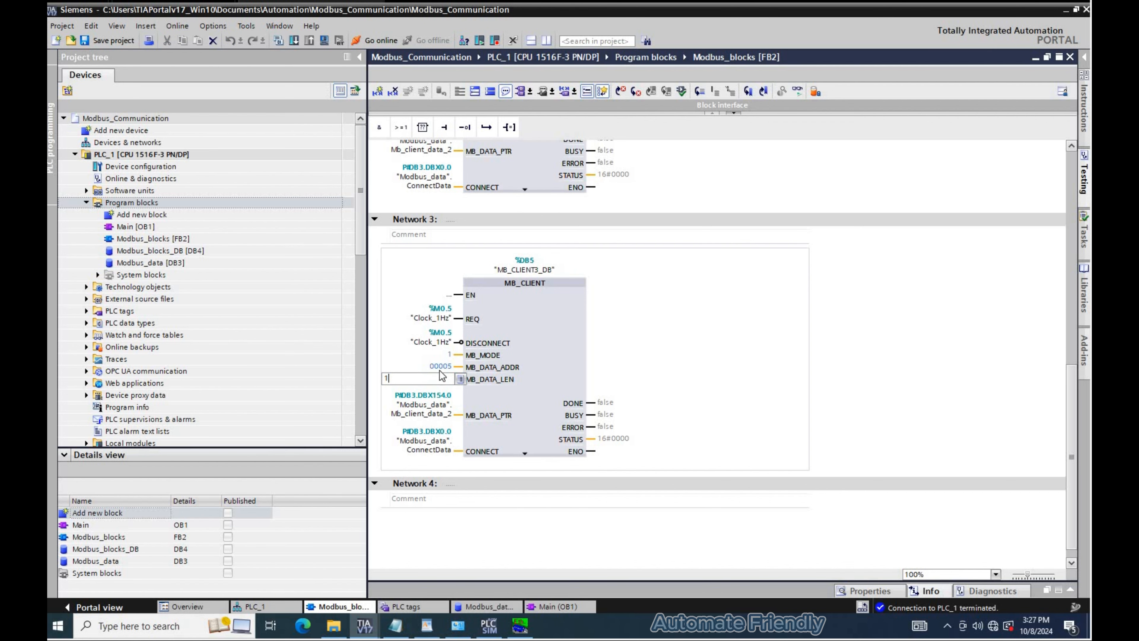
pyautogui.write('1')
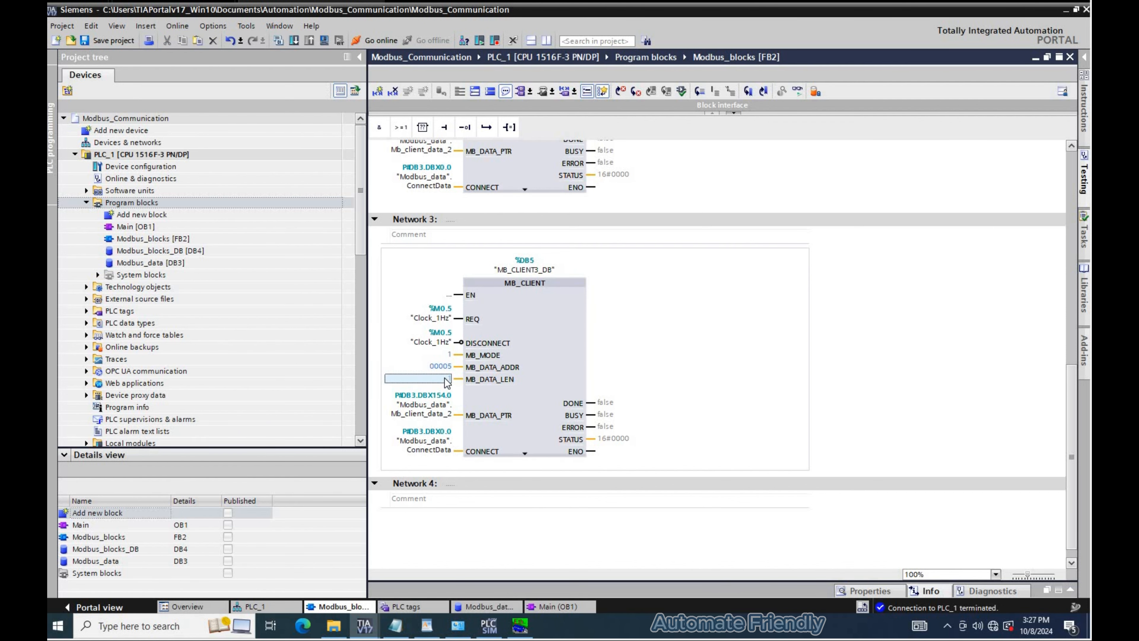
# - Add a Mb_Client_data_3 struct to the Modbus_data DB with a Bool member named on_off
pyautogui.click(486, 607)
pyautogui.click(440, 181)
pyautogui.write('Mb_Client_data_3')
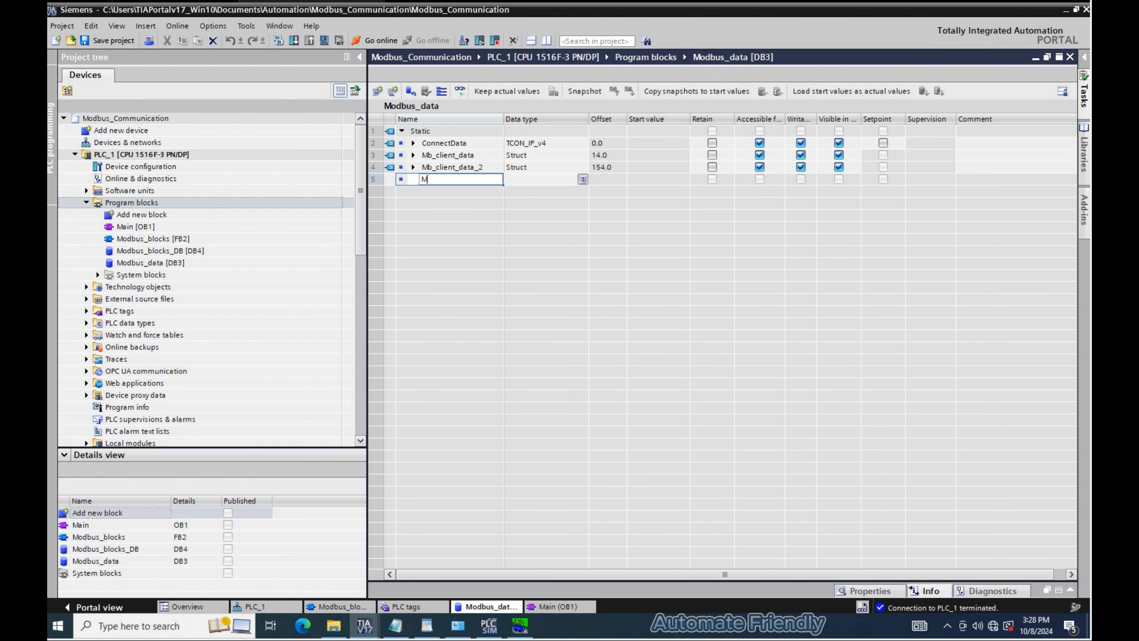
pyautogui.press('Return')
pyautogui.write('on_off')
pyautogui.press('Tab')
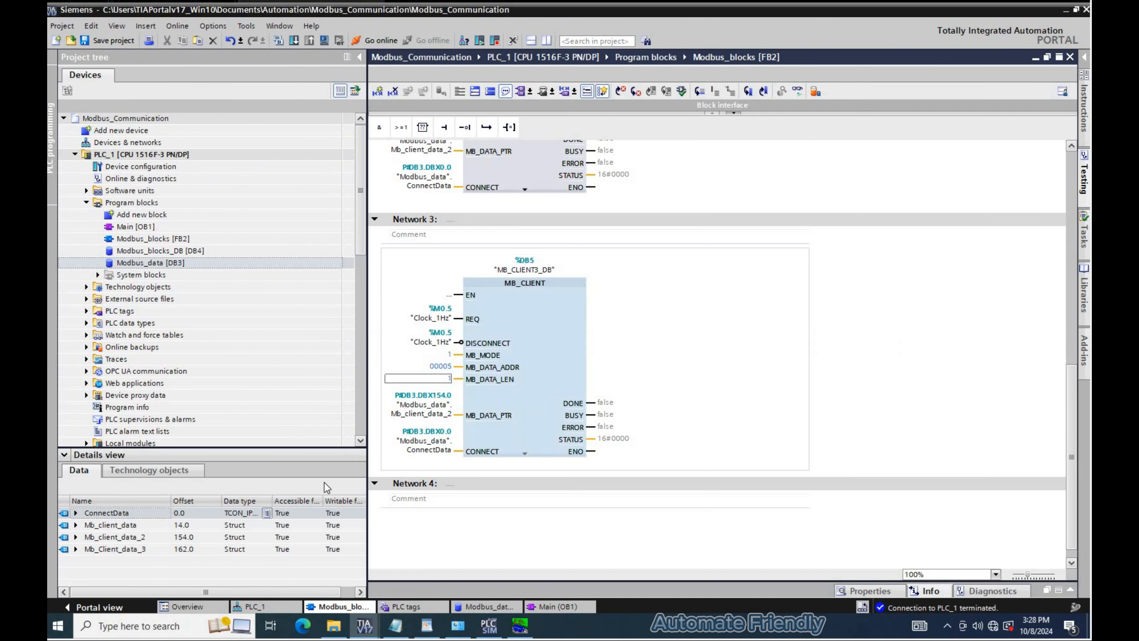
# - Assign Mb_Client_data_3 from the Modbus_data DB to the third block's MB_DATA_PTR input
pyautogui.moveTo(138, 548); pyautogui.dragTo(437, 410)
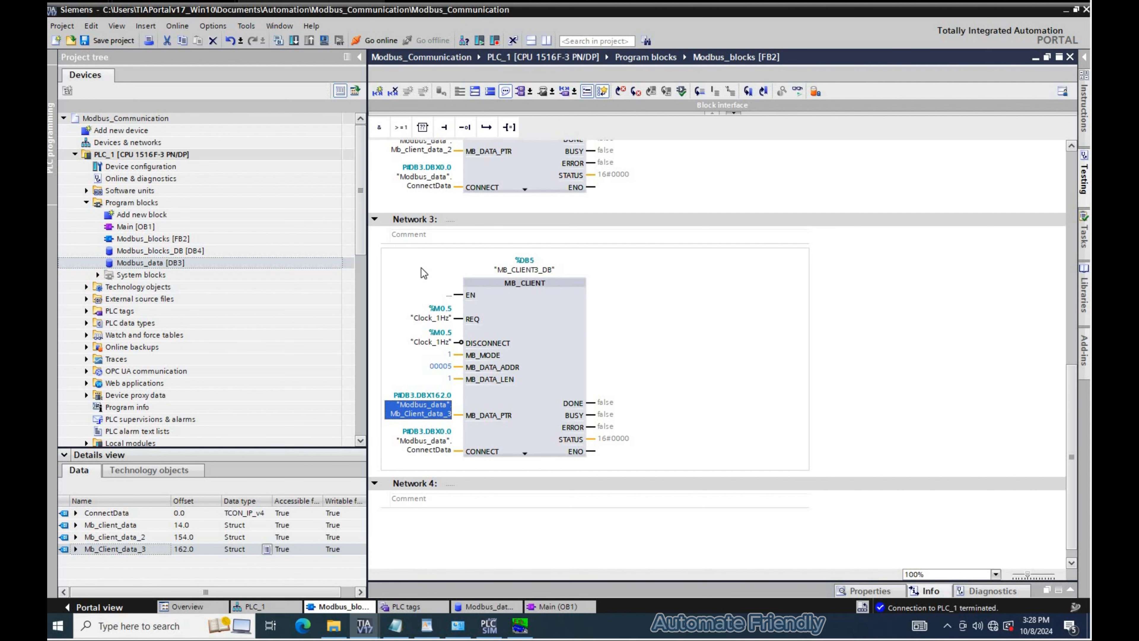
pyautogui.scroll(2, 421, 268)
pyautogui.scroll(2, 422, 271)
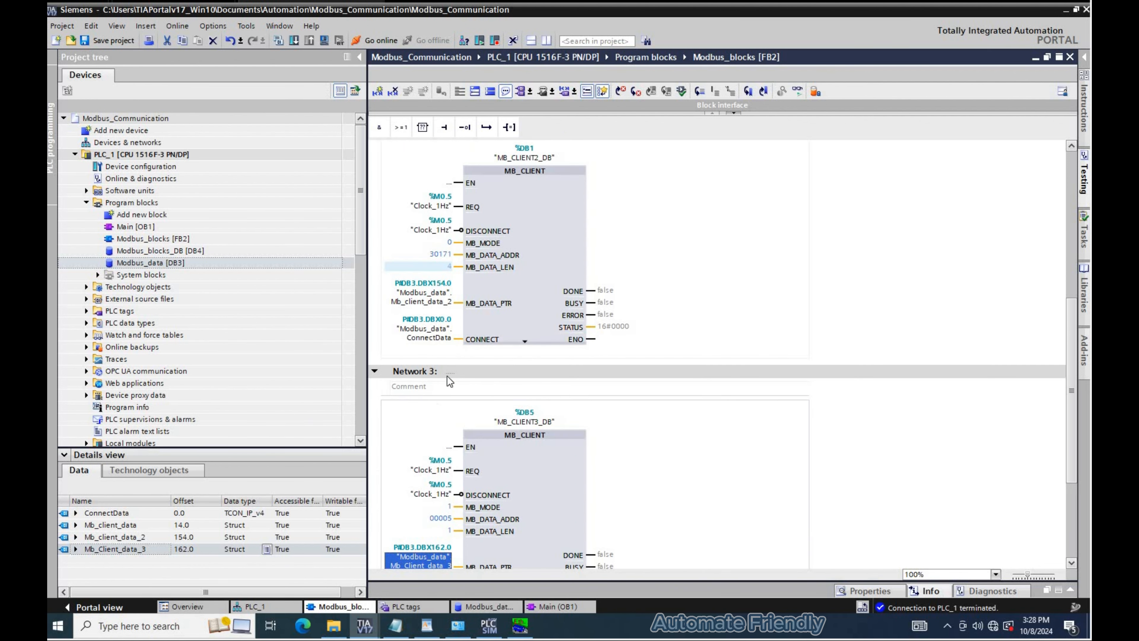
pyautogui.scroll(-4, 448, 377)
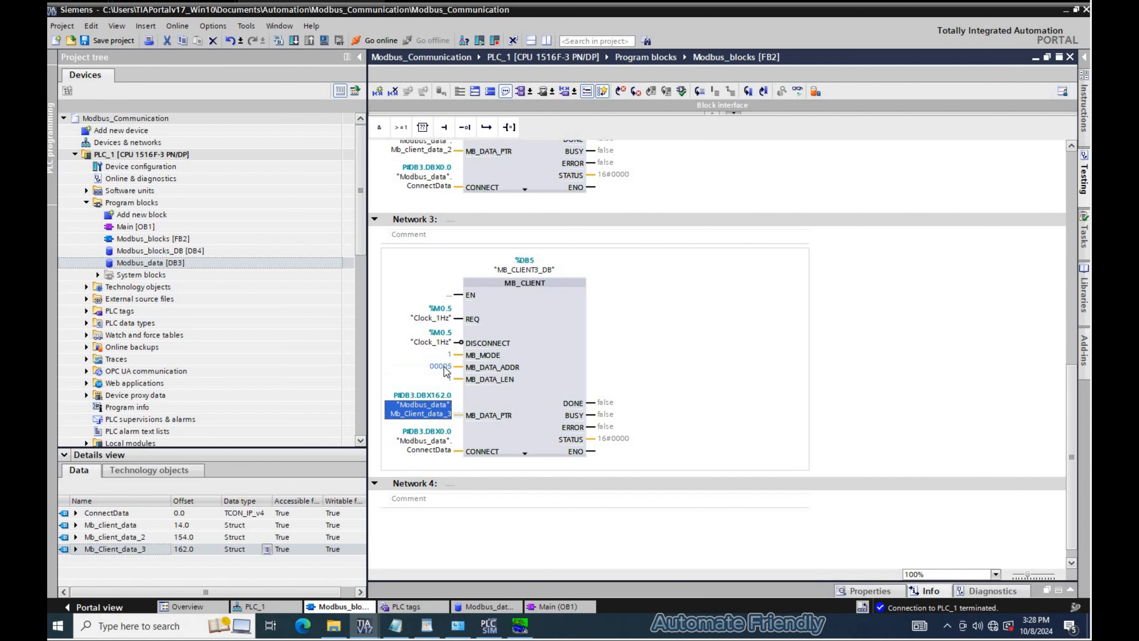
# - Title Network 1 "Temperature parameters" and Network 2 "Pressure parameters"
pyautogui.scroll(13, 448, 366)
pyautogui.click(527, 179)
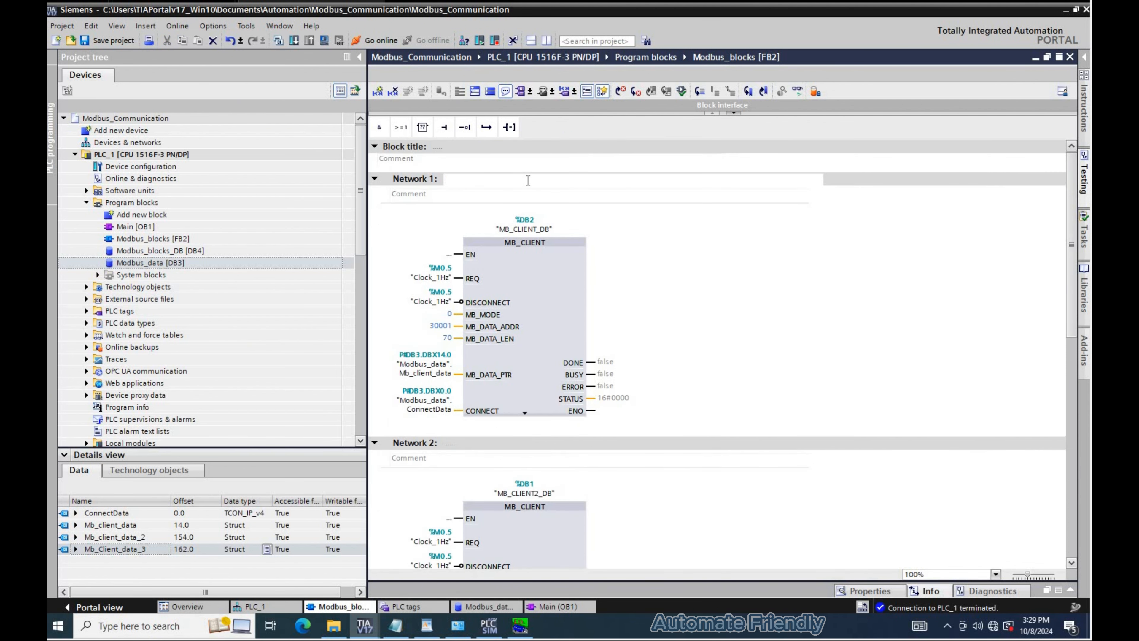
pyautogui.write('Temperature parameters')
pyautogui.hotkey('ctrl', 'a')
pyautogui.hotkey('ctrl', 'c')
pyautogui.click(465, 442)
pyautogui.hotkey('ctrl', 'v')
pyautogui.doubleClick(464, 442)
pyautogui.write('Pressure')
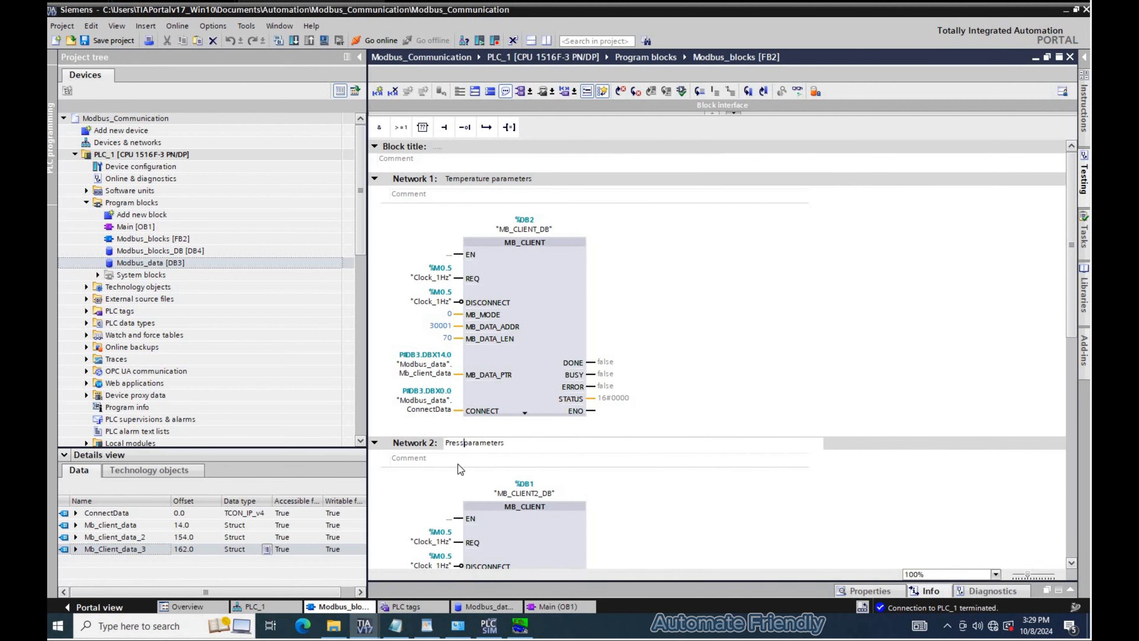
# - Title Network 3 "Write On - Off"
pyautogui.scroll(-10, 460, 468)
pyautogui.click(516, 326)
pyautogui.hotkey('ctrl', 'v')
pyautogui.doubleClick(467, 327)
pyautogui.write('Motor')
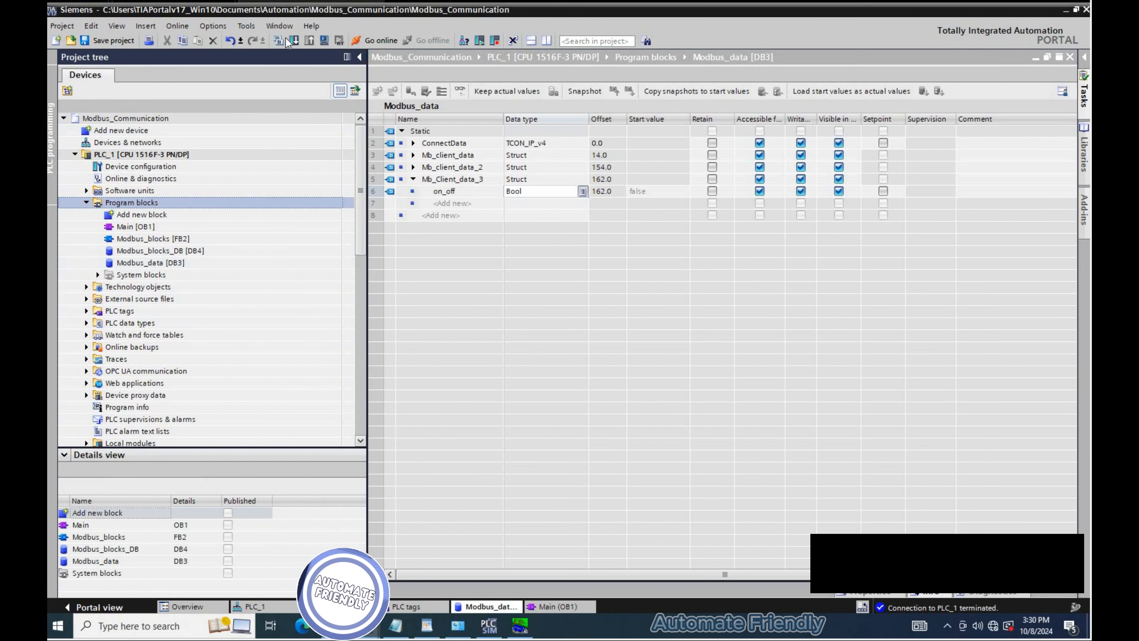
# - Compile and download the program to the PLC
pyautogui.click(294, 41)
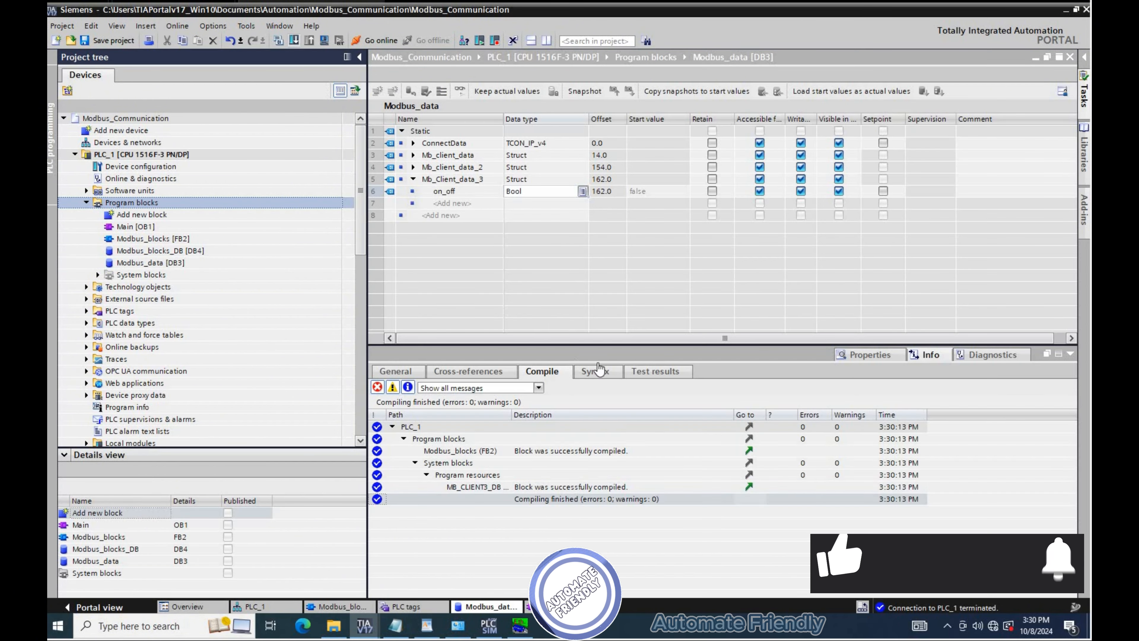
pyautogui.click(717, 437)
pyautogui.click(658, 436)
pyautogui.click(342, 606)
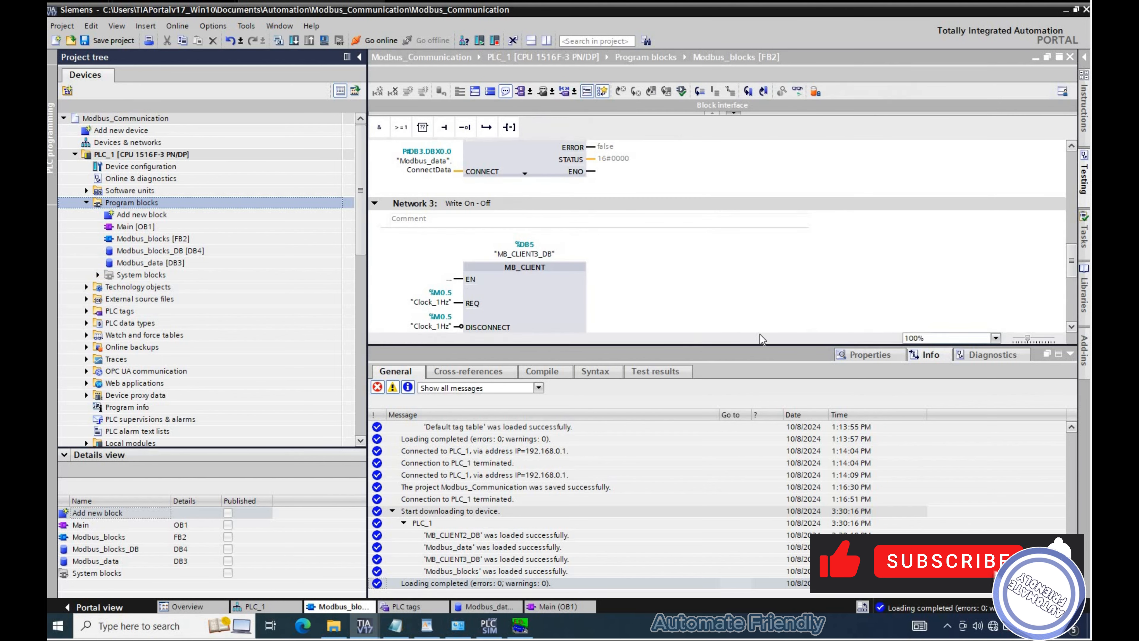
# - Go online and monitor the three MB_CLIENT networks in Modbus_blocks
pyautogui.click(733, 344)
pyautogui.click(543, 120)
pyautogui.scroll(5, 680, 142)
pyautogui.scroll(2, 682, 146)
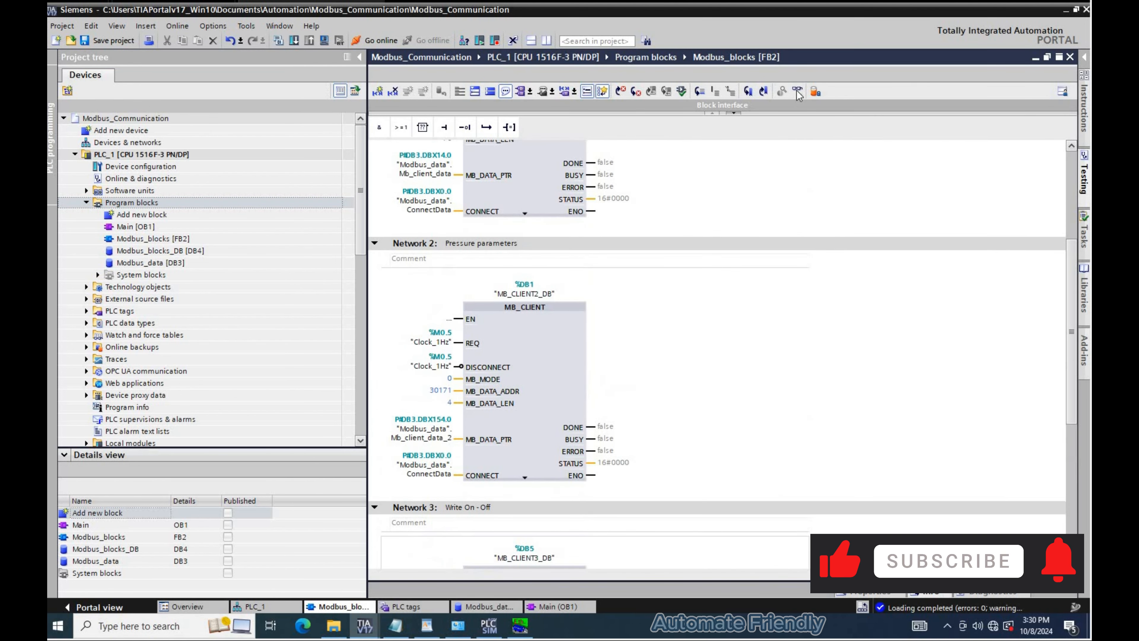
pyautogui.scroll(3, 693, 265)
pyautogui.hotkey('ctrl', 't')
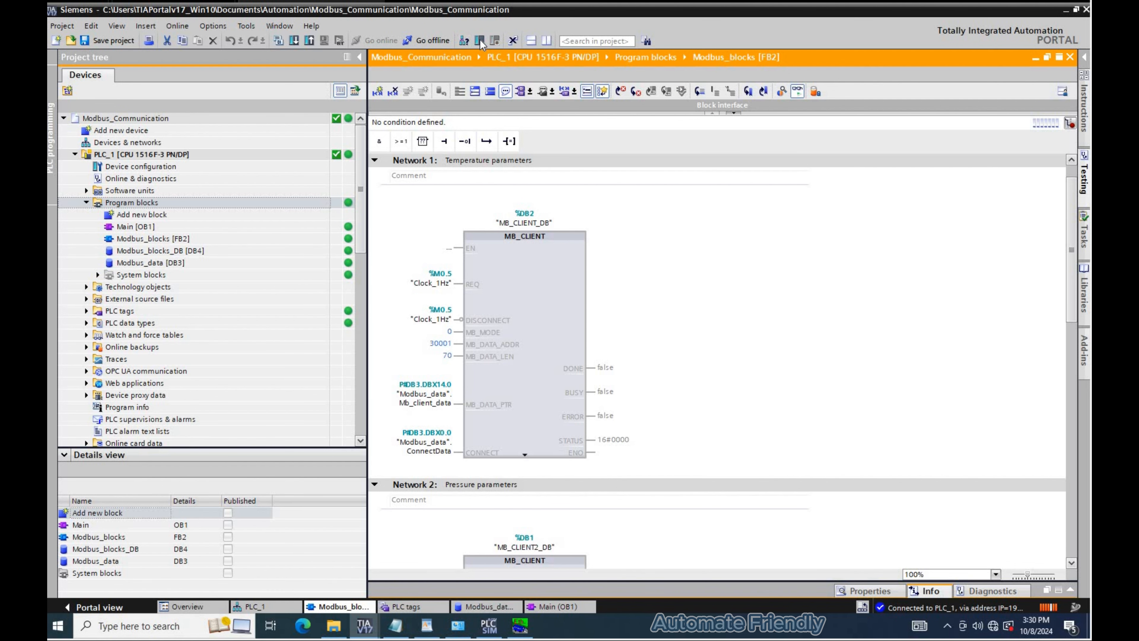
pyautogui.click(582, 309)
pyautogui.click(588, 335)
pyautogui.scroll(-1, 490, 417)
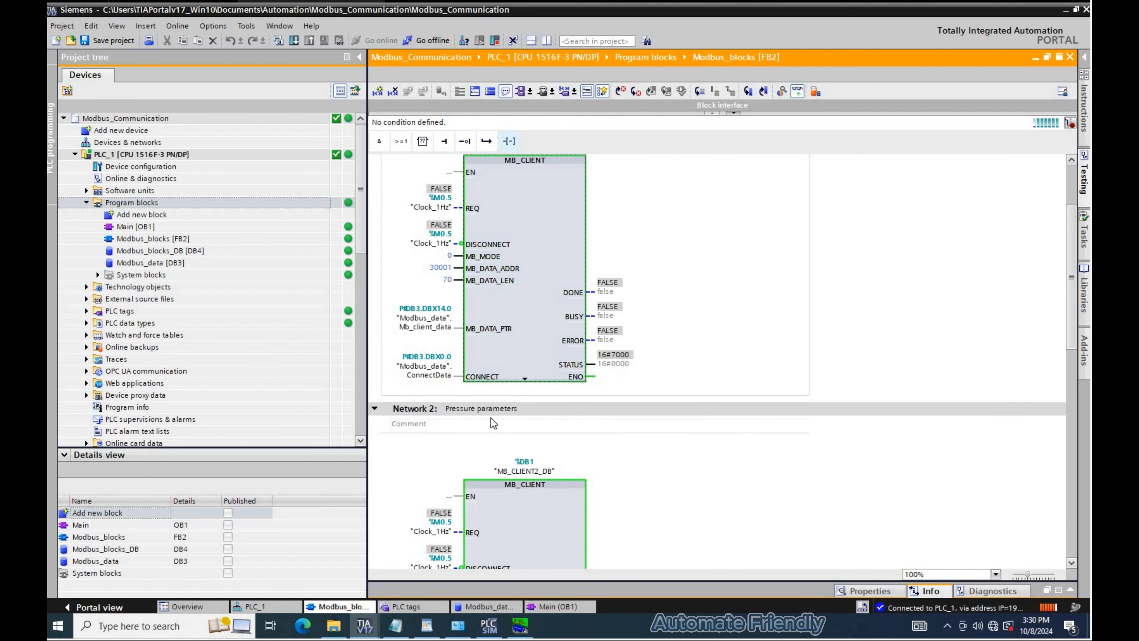
pyautogui.scroll(-2, 497, 495)
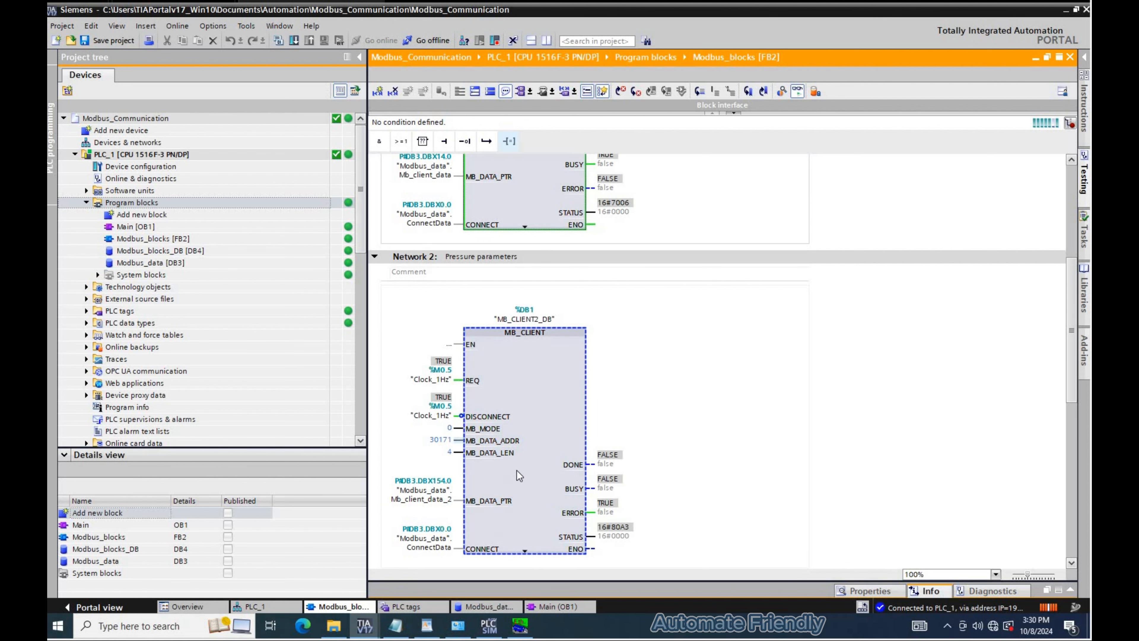
pyautogui.scroll(-2, 536, 435)
pyautogui.scroll(-8, 535, 427)
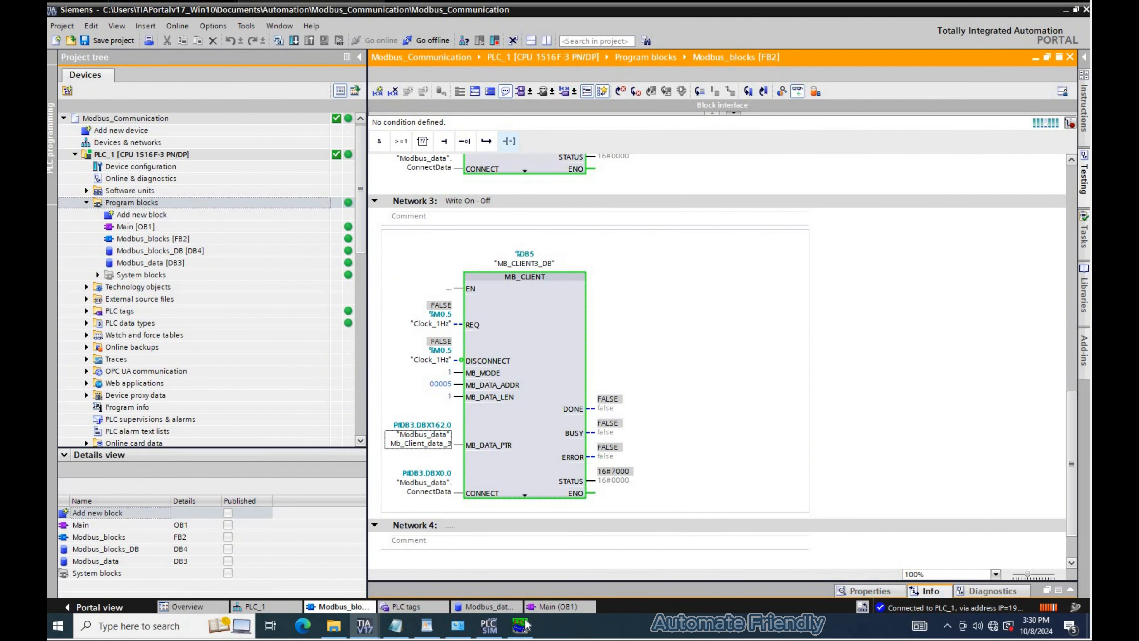
# - Open the Modbus_data DB and monitor all its values
pyautogui.click(486, 606)
pyautogui.click(723, 212)
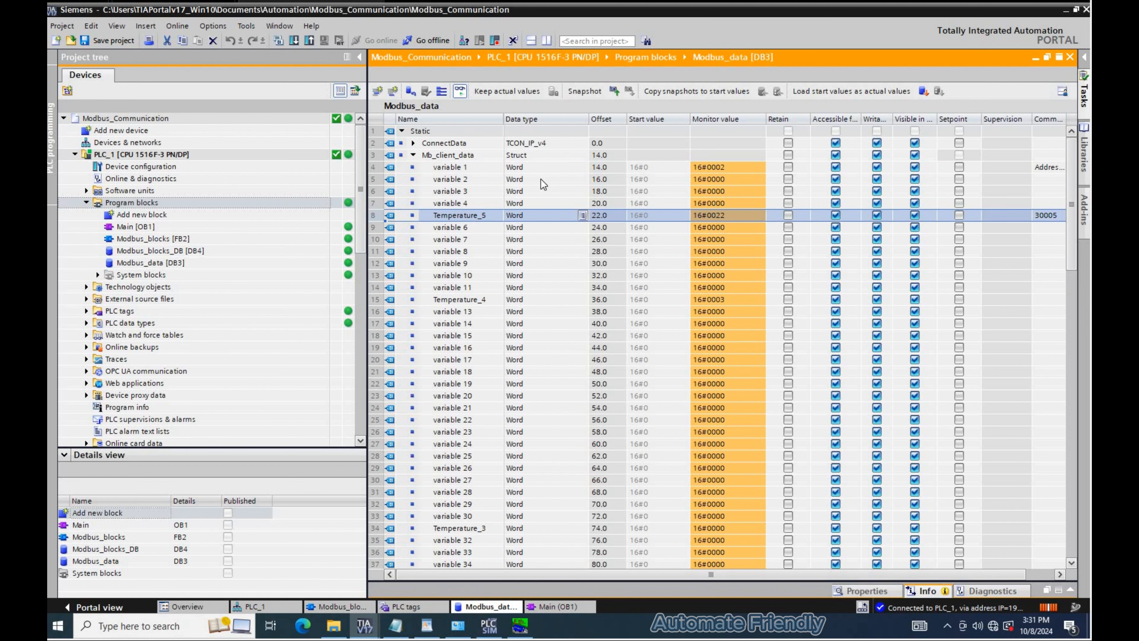
# - Switch to the Modbus TCP/IP PLC simulator and set input register 300005 to 9
pyautogui.hotkey('alt', 'Tab')
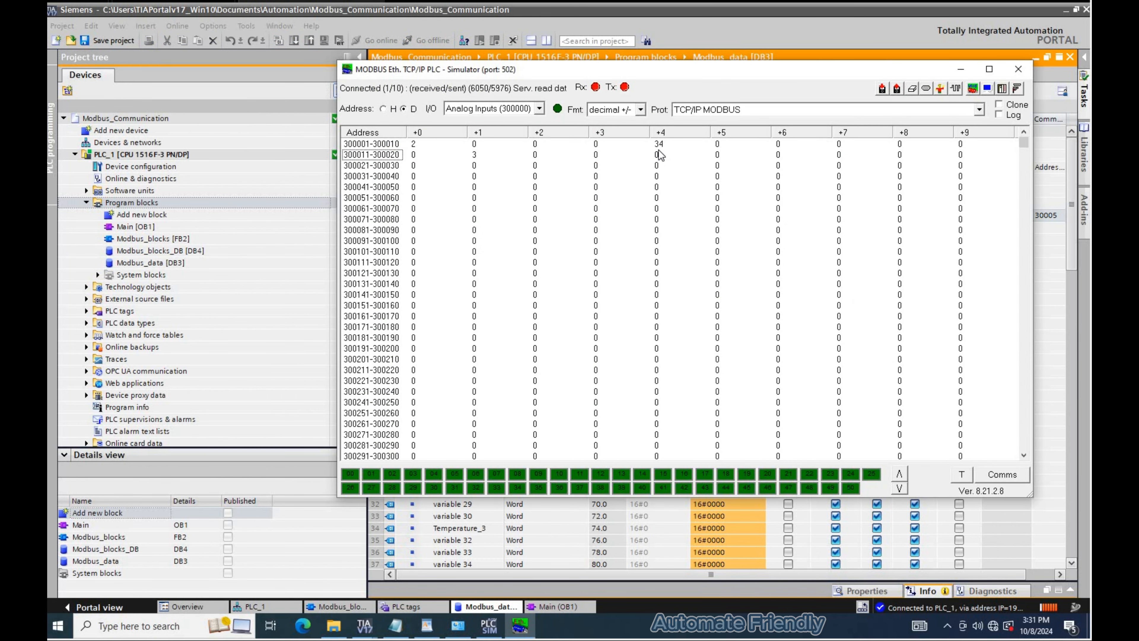
pyautogui.doubleClick(660, 163)
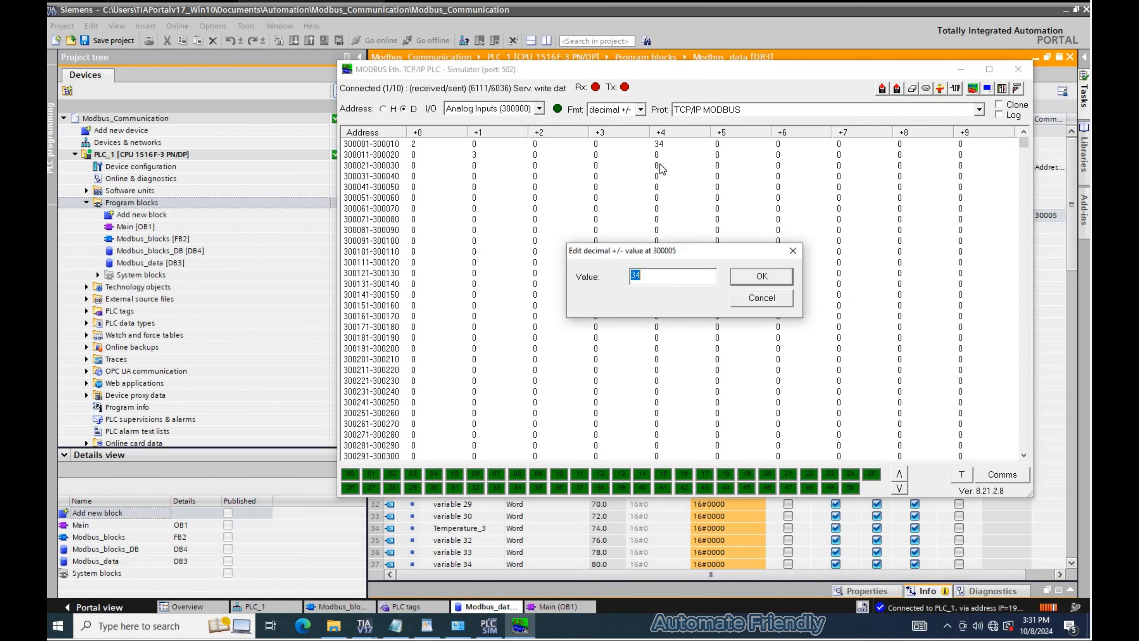
pyautogui.write('50')
pyautogui.press('Return')
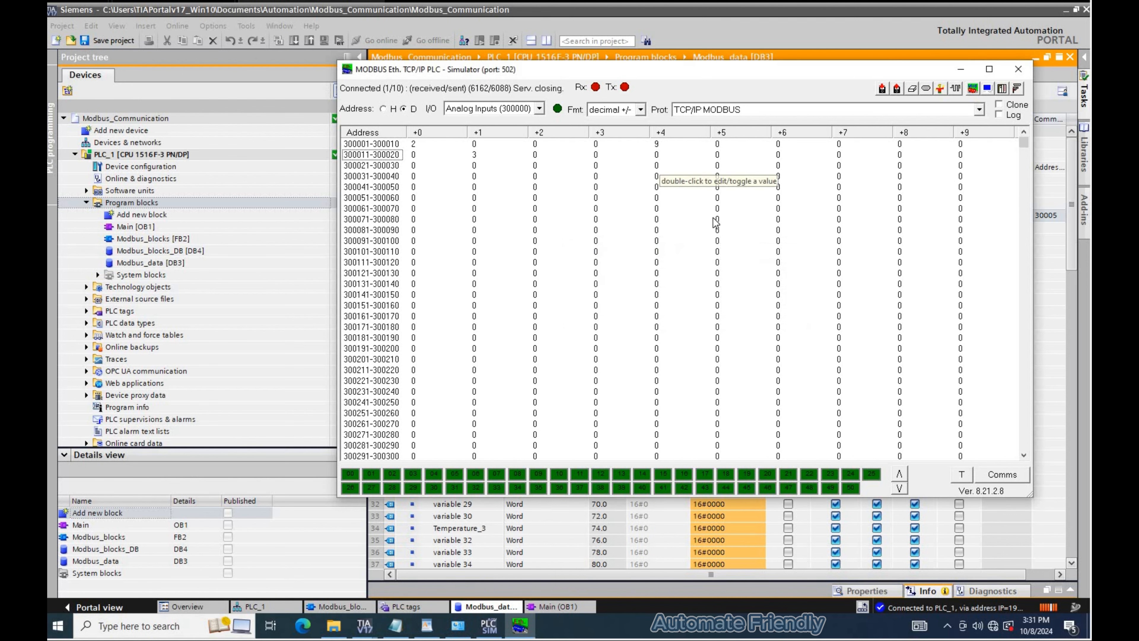
# - Examine the monitored Mb_client_data_2 pressure values and the second block's data address
pyautogui.hotkey('alt', 'Tab')
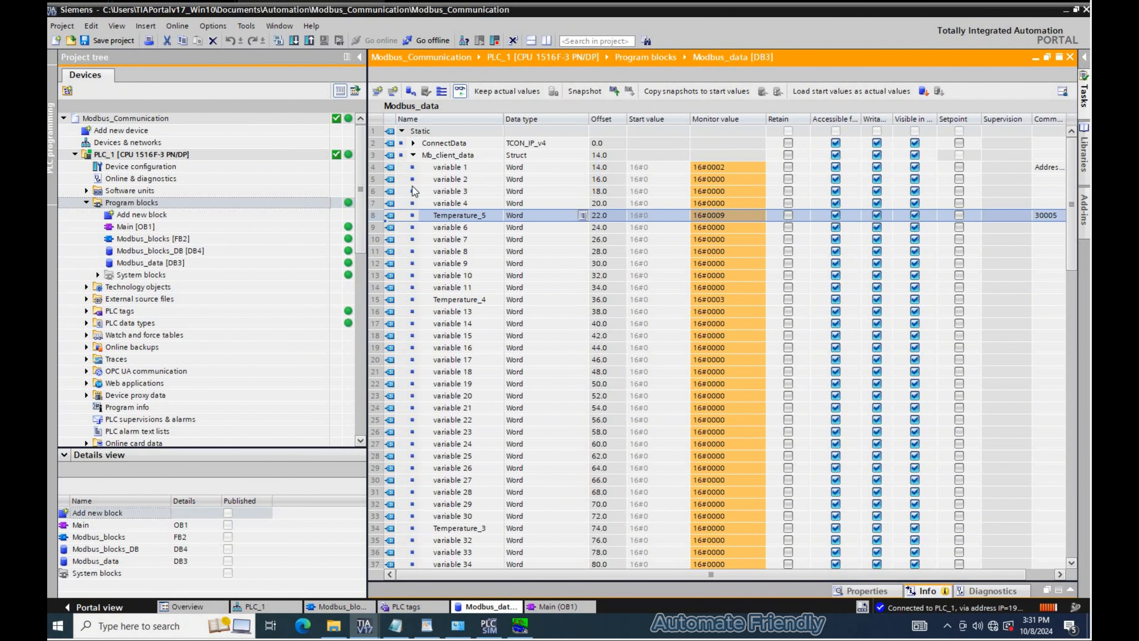
pyautogui.scroll(-2, 412, 171)
pyautogui.scroll(2, 410, 157)
pyautogui.click(412, 155)
pyautogui.click(414, 168)
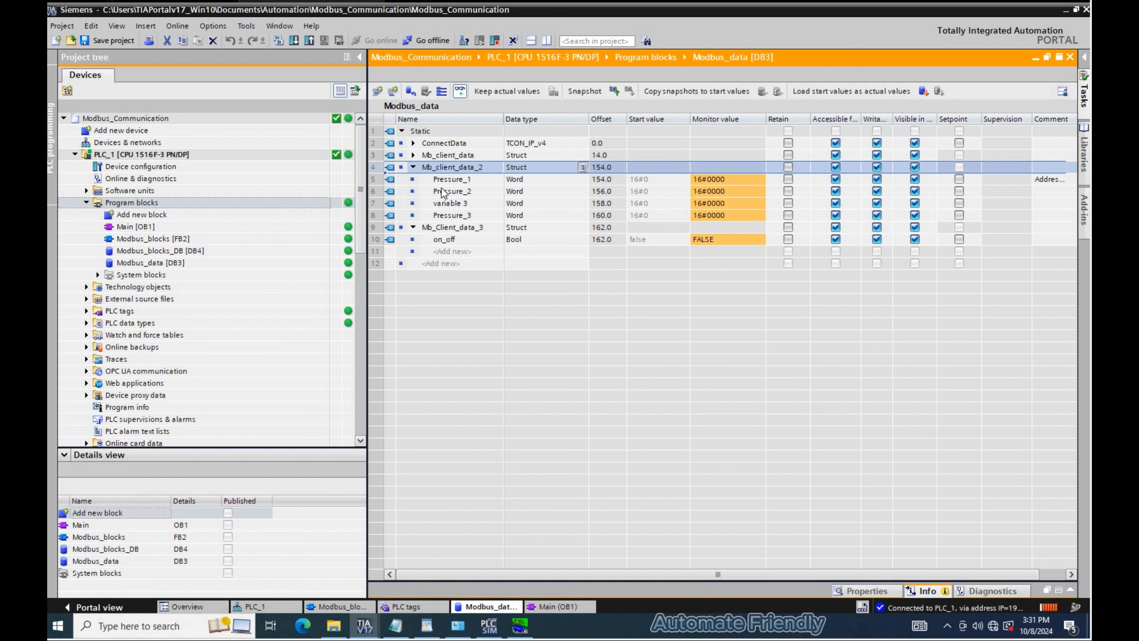
pyautogui.click(473, 183)
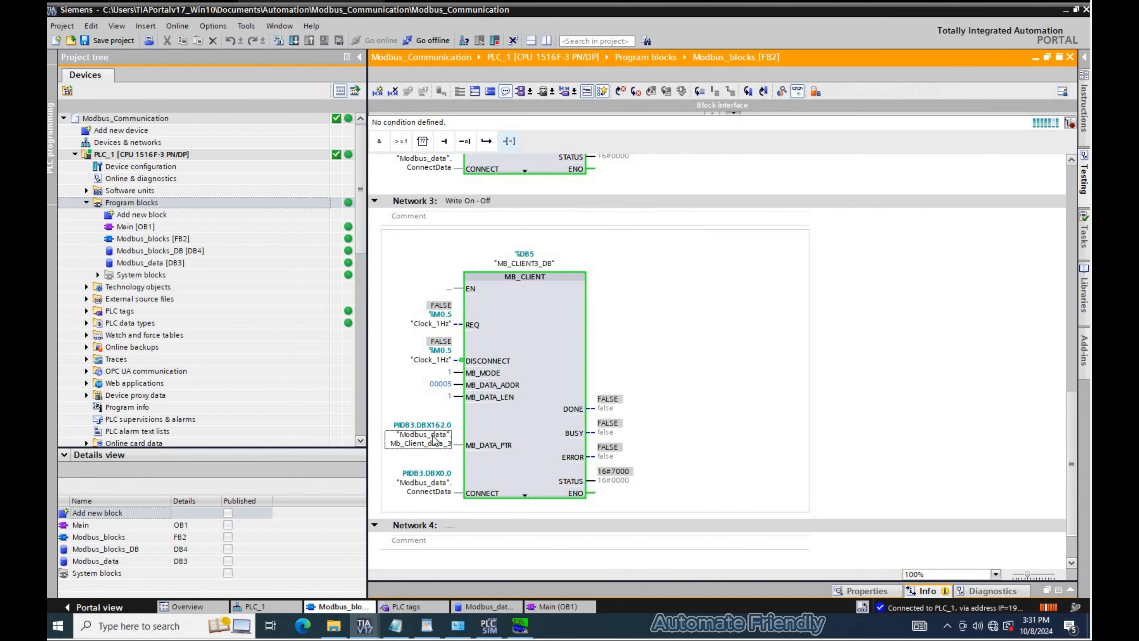
pyautogui.scroll(5, 445, 298)
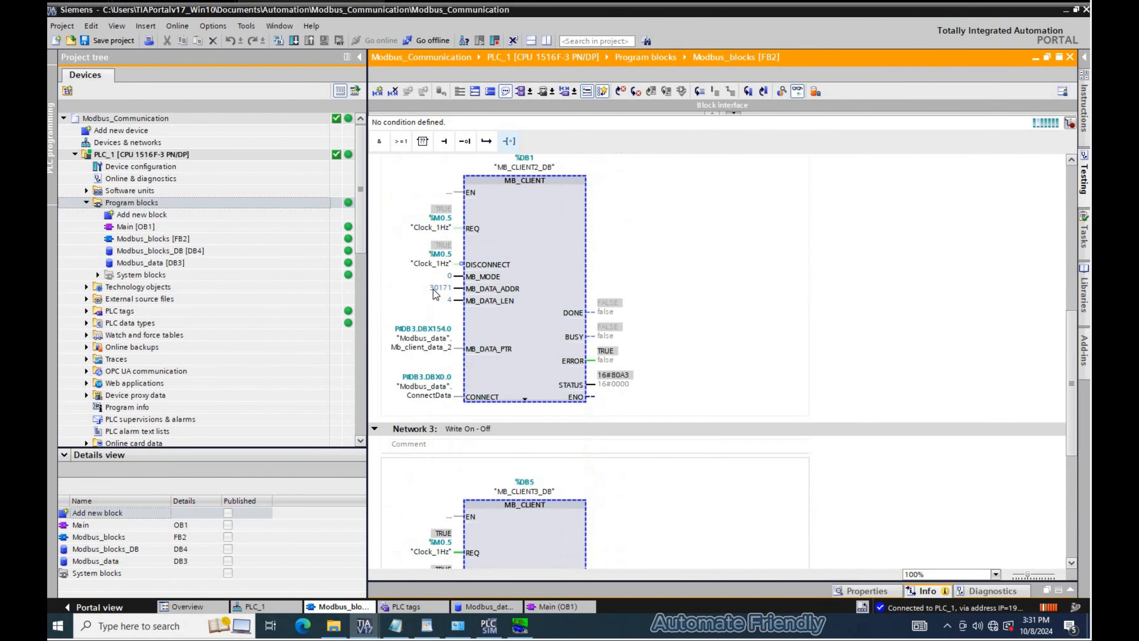
pyautogui.click(437, 288)
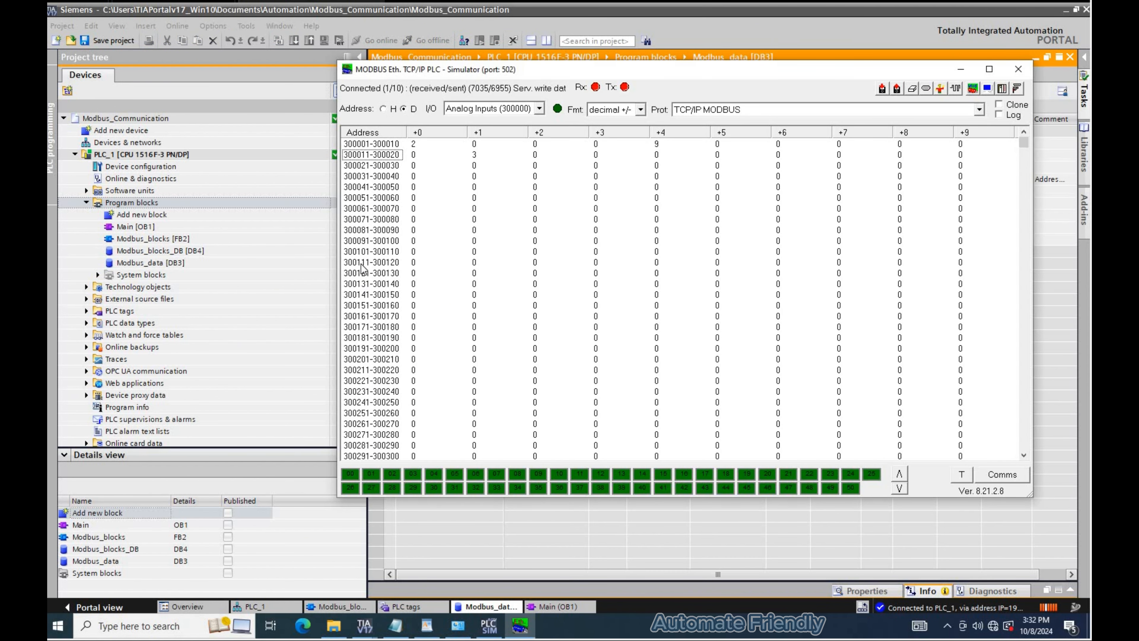
# - Set simulator input register 300171 to 2
pyautogui.click(412, 262)
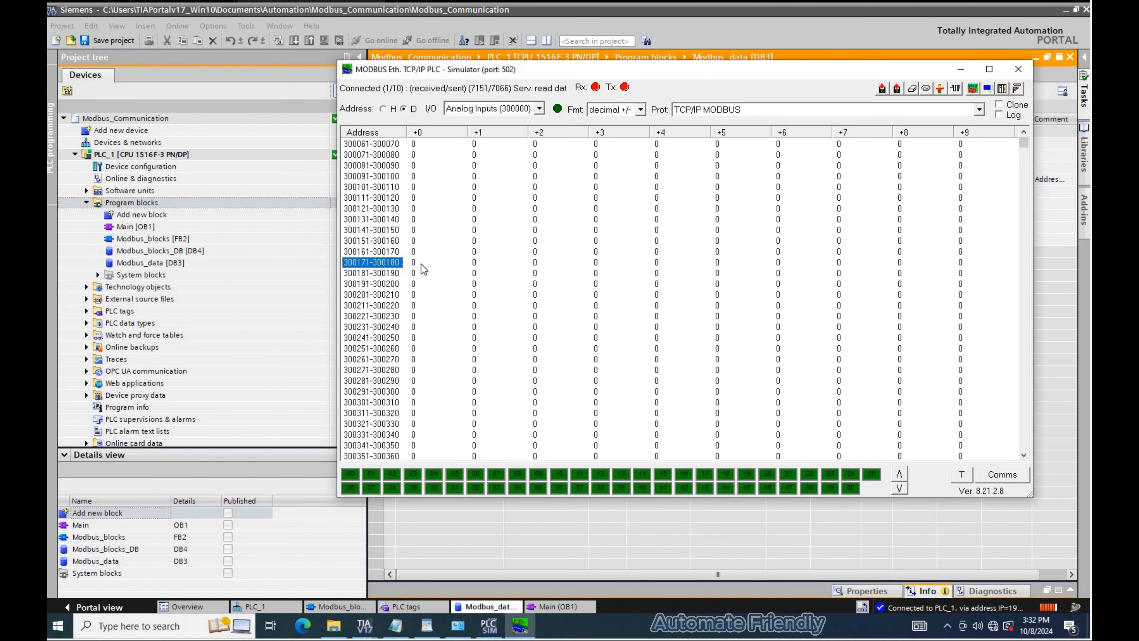
pyautogui.press('Return')
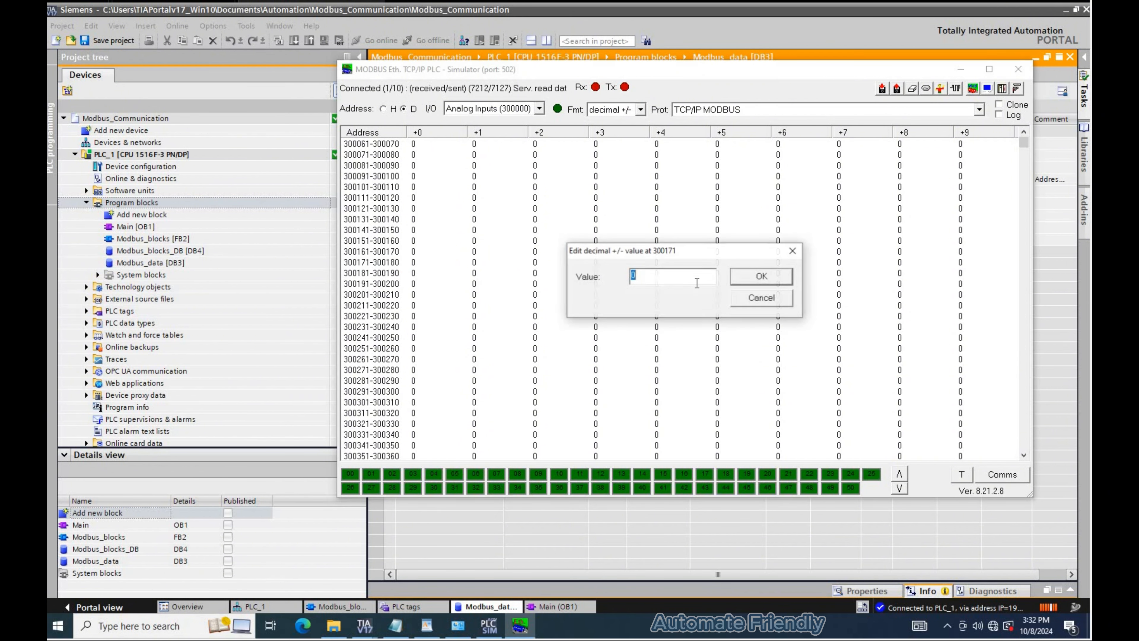
pyautogui.write('2')
pyautogui.press('Return')
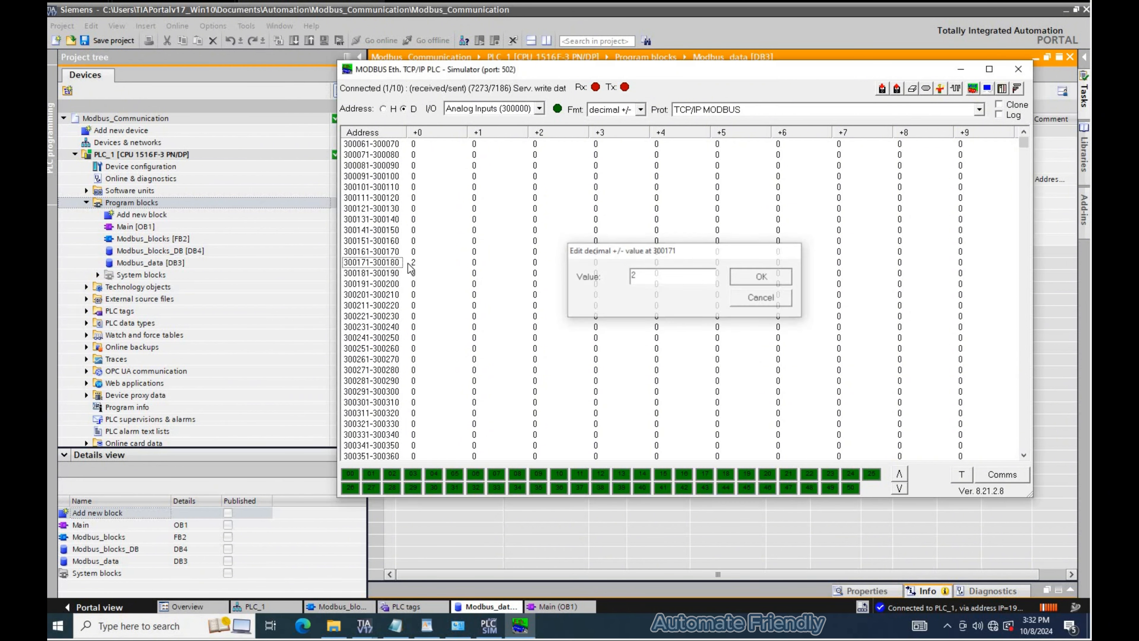
# - Set simulator input register 300174 to 4
pyautogui.hotkey('alt', 'Tab')
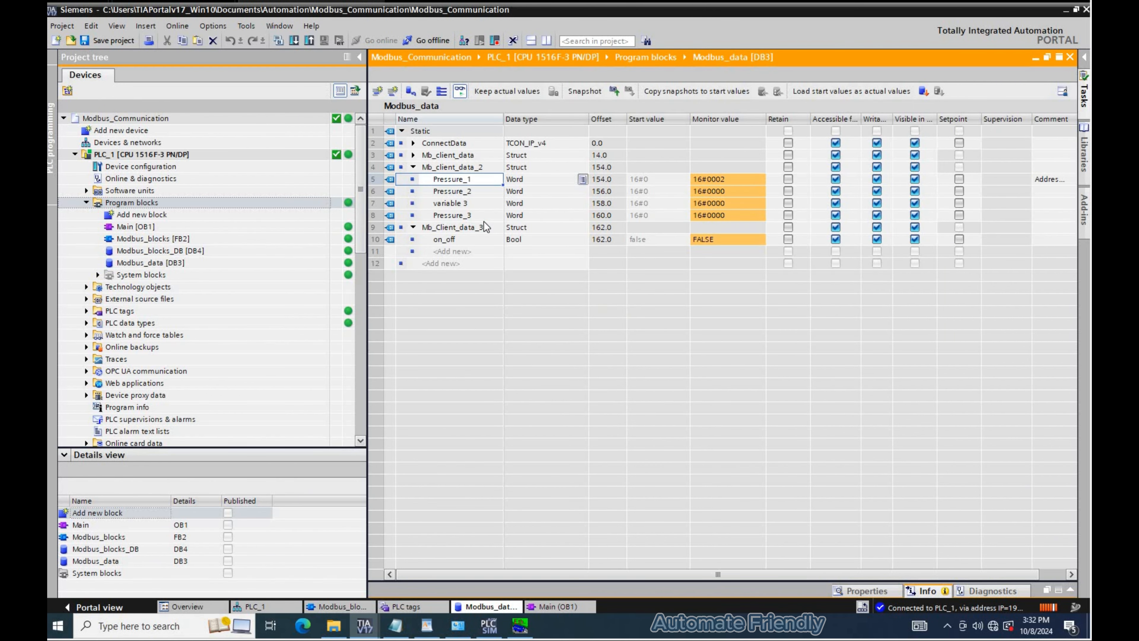
pyautogui.click(438, 217)
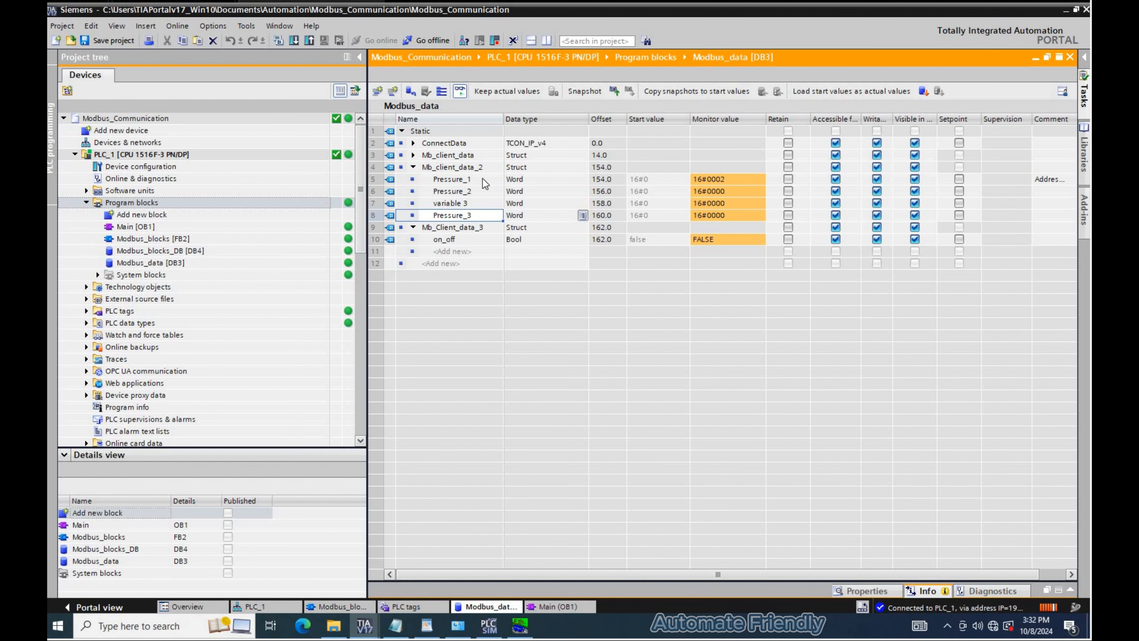
pyautogui.hotkey('alt', 'Tab')
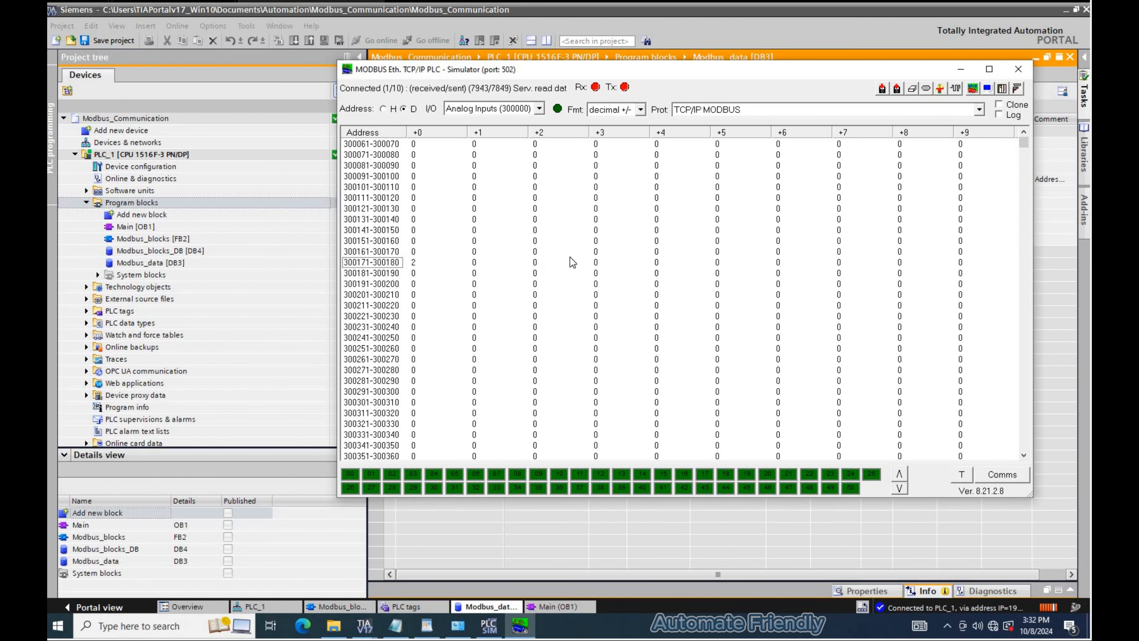
pyautogui.doubleClick(624, 272)
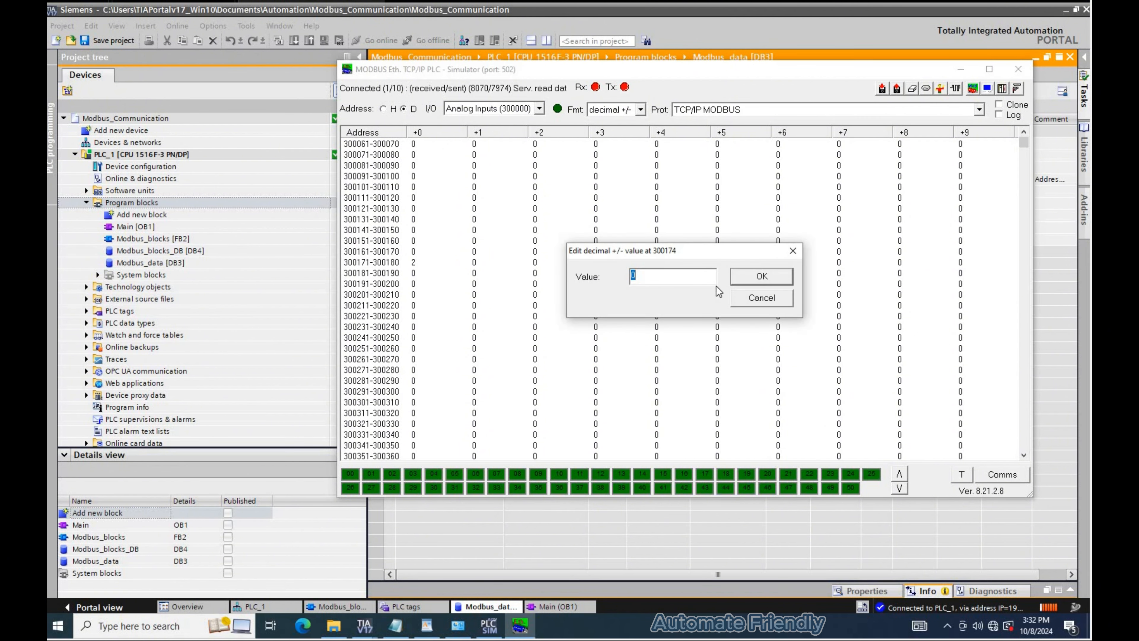
pyautogui.write('4')
pyautogui.press('Return')
# - Check the on_off monitor value and switch the simulator's address view to Coil Outputs (000000)
pyautogui.hotkey('alt', 'Tab')
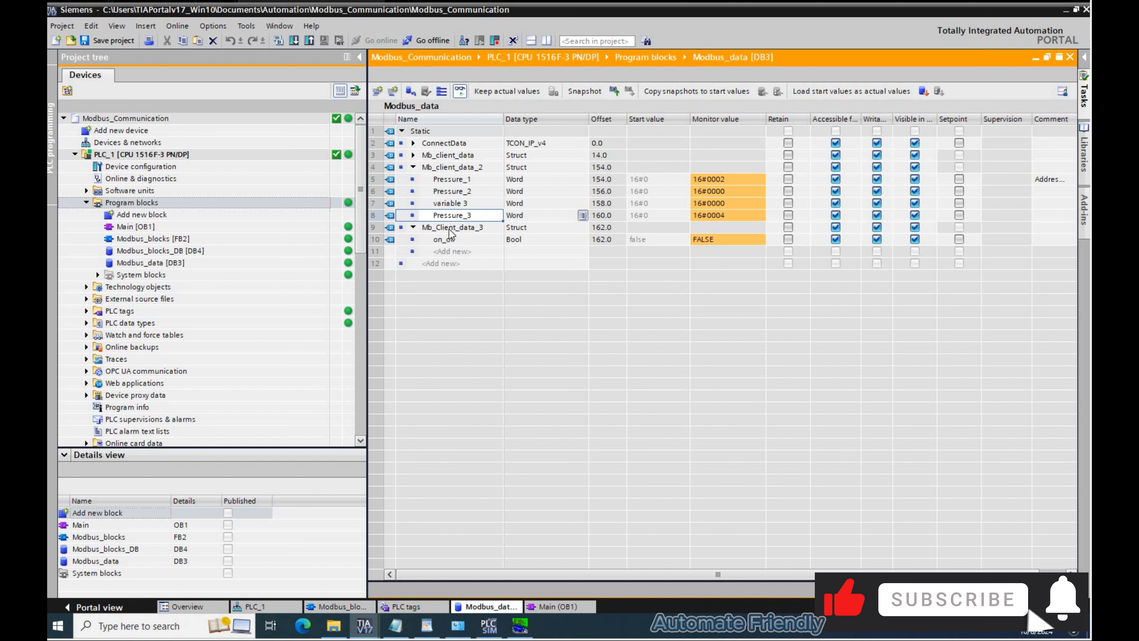
pyautogui.click(527, 238)
pyautogui.hotkey('alt', 'Tab')
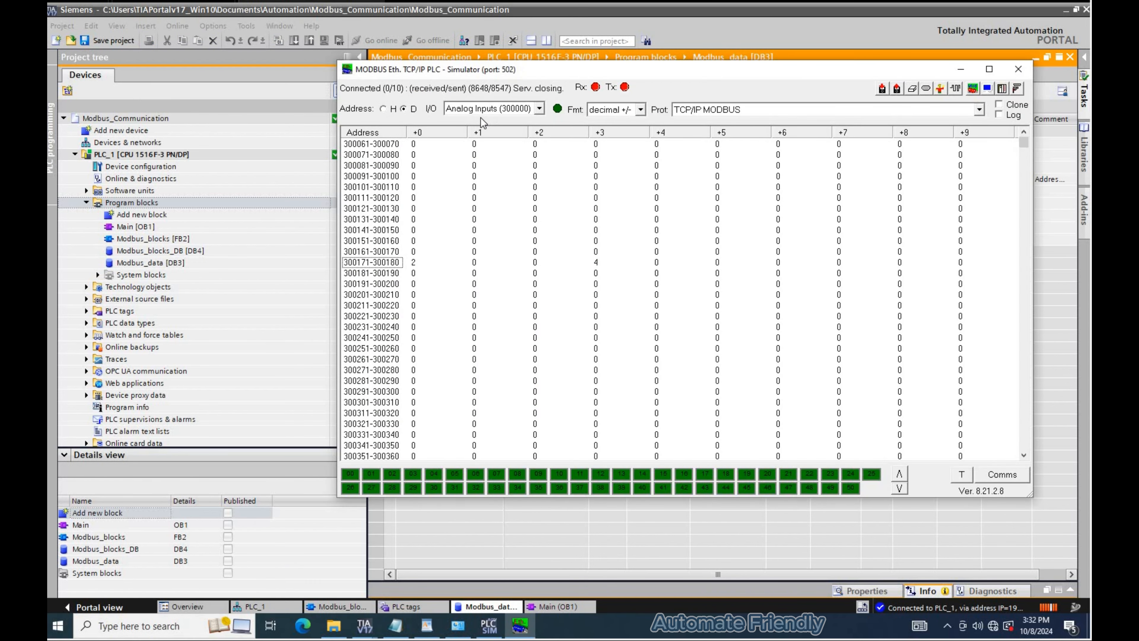
pyautogui.click(475, 110)
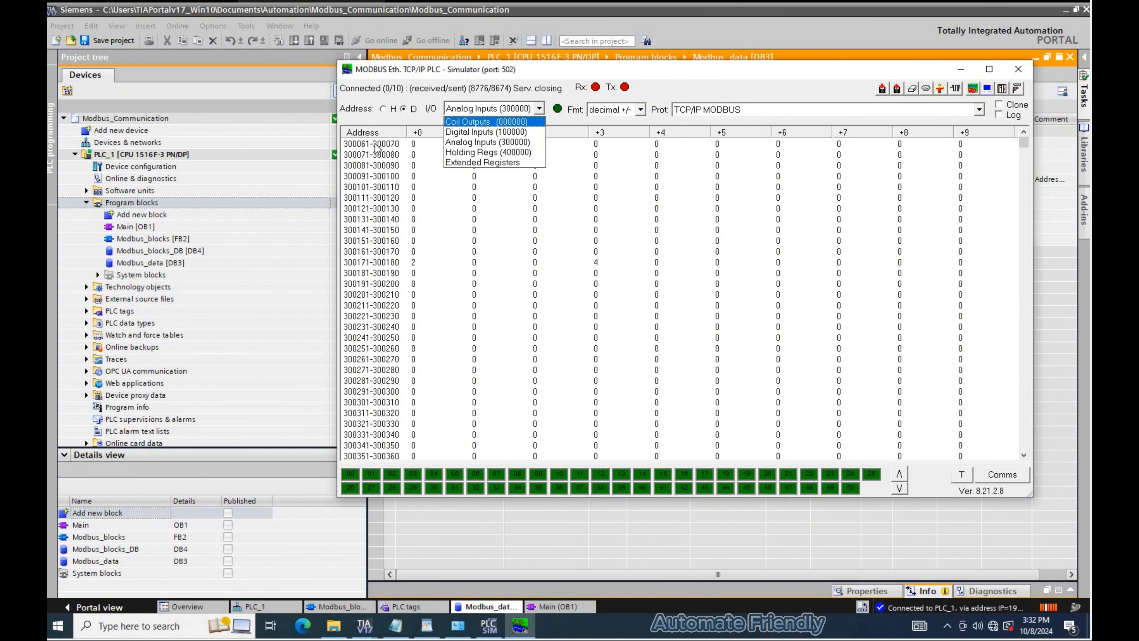
pyautogui.press('Return')
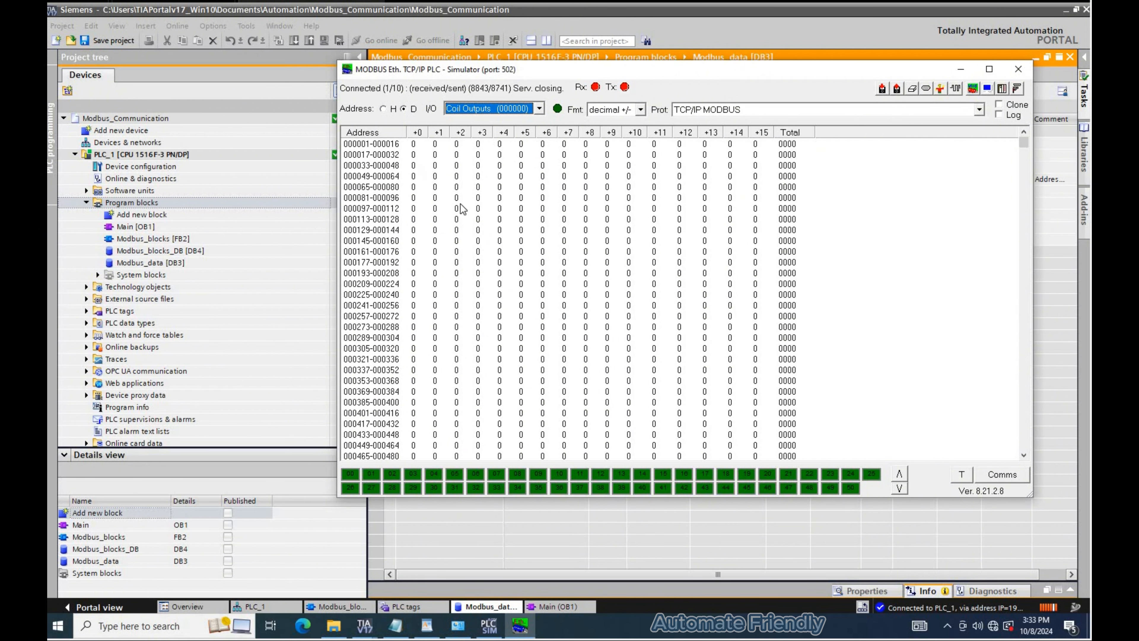
# - Toggle the on_off tag in Modbus_data to TRUE to write the coil
pyautogui.hotkey('alt', 'Tab')
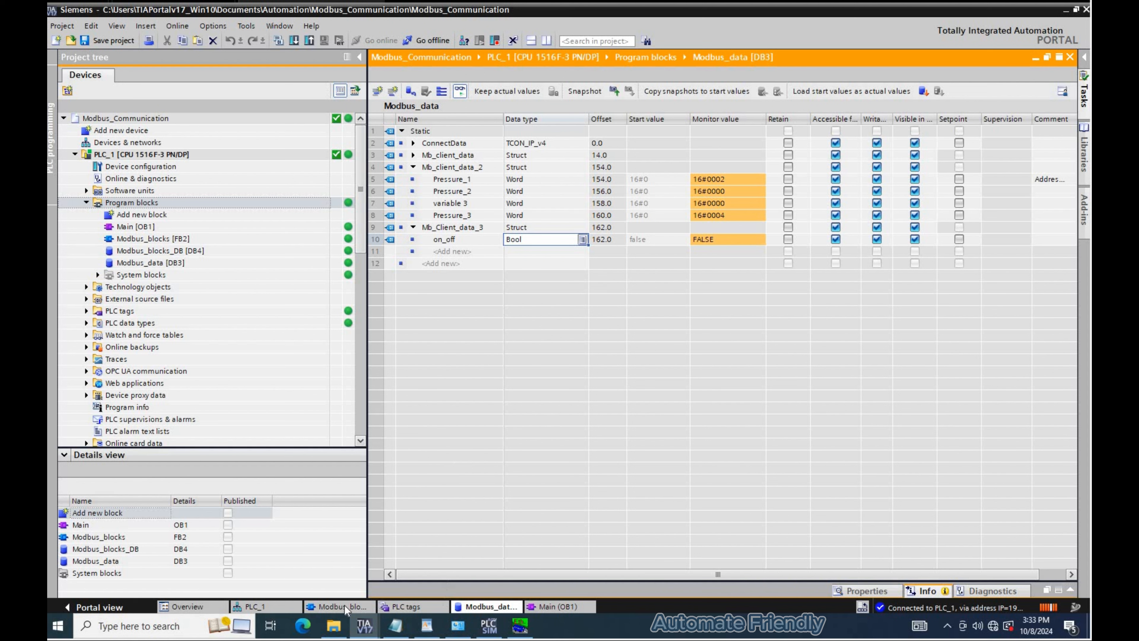
pyautogui.press('Left')
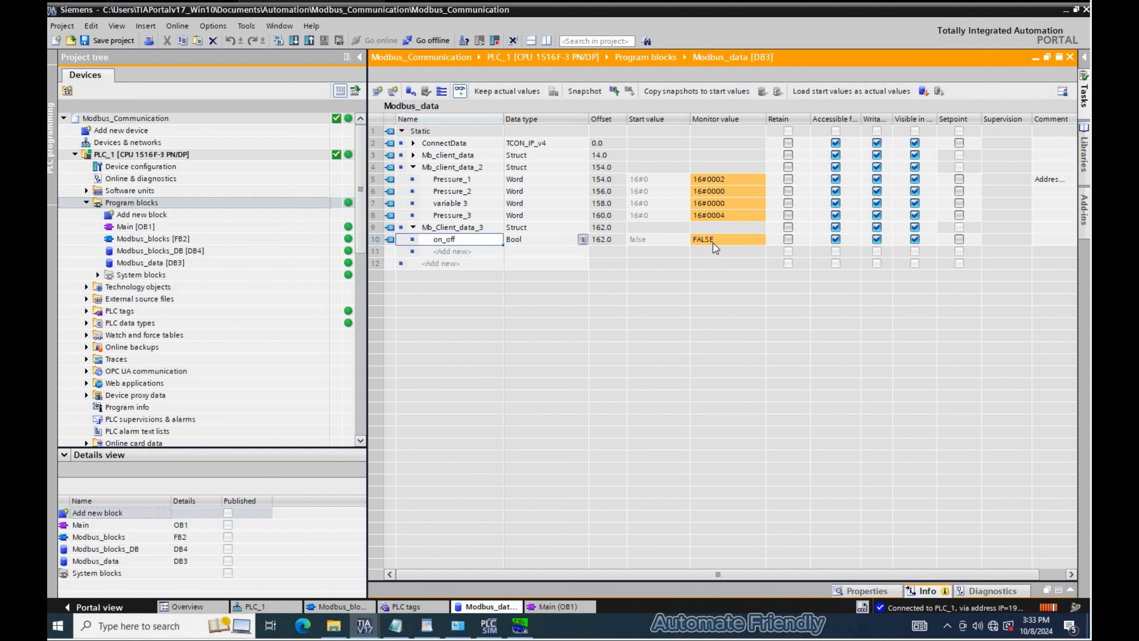
pyautogui.doubleClick(727, 239)
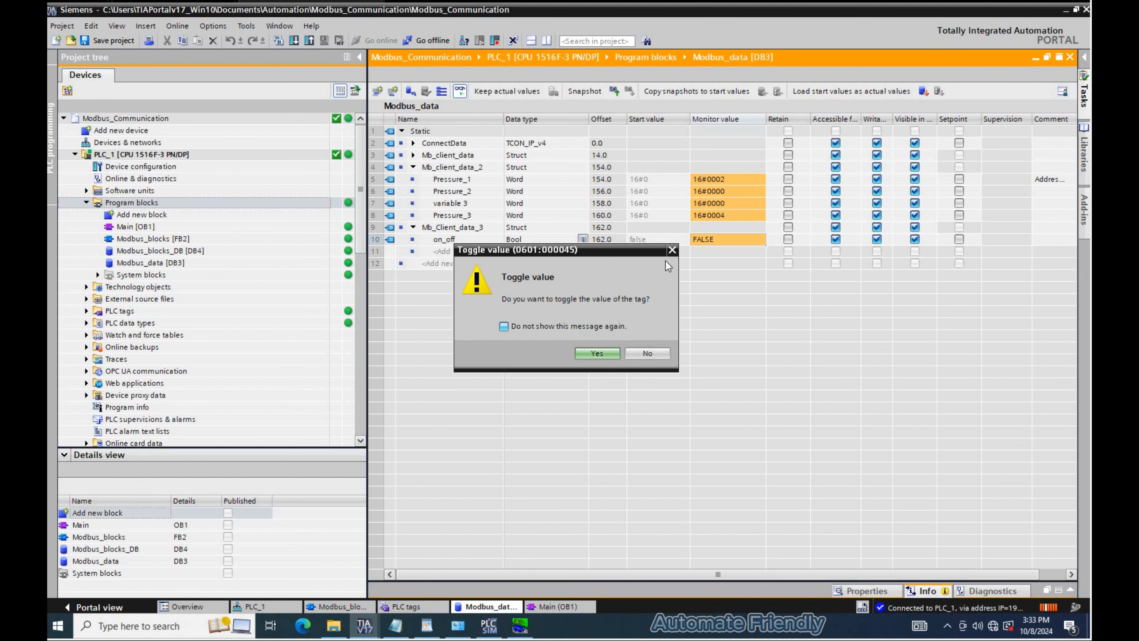
pyautogui.press('Return')
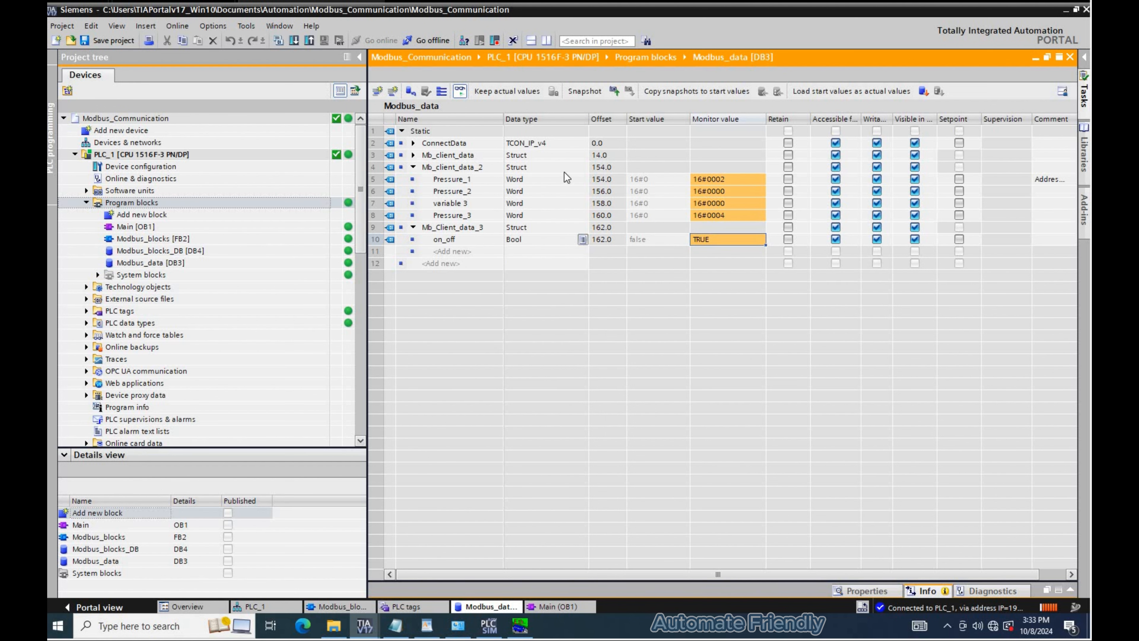
# - Note in the text file that reading and writing with MB_Client worked and that errors can occur
pyautogui.hotkey('alt', 'Tab')
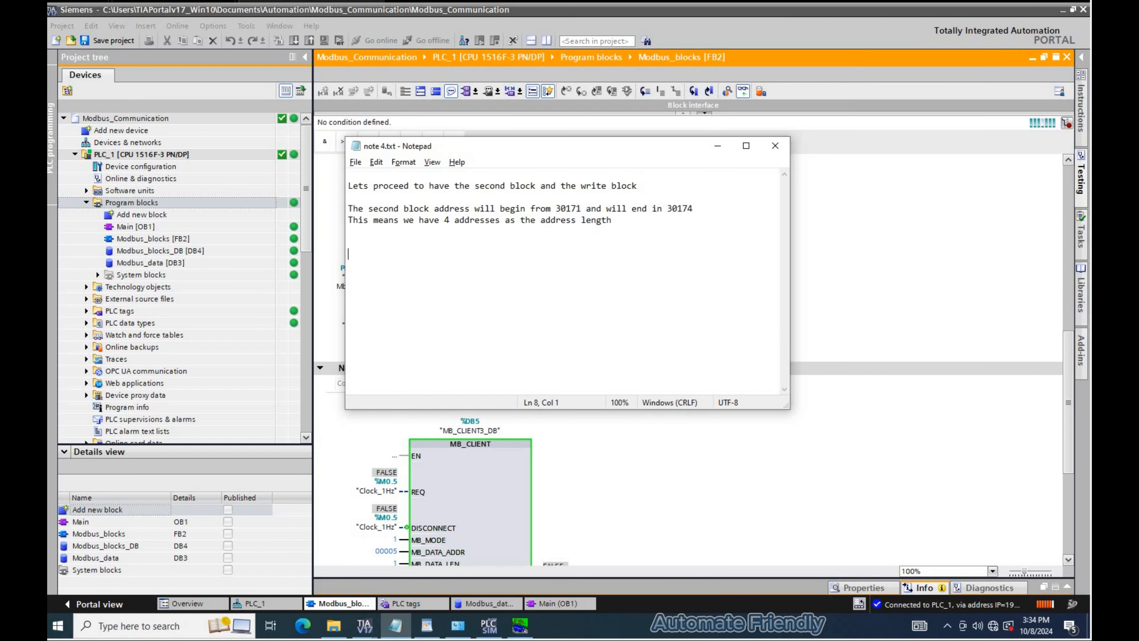
pyautogui.write('So far we have successfully been able to read and write using the MB_Client')
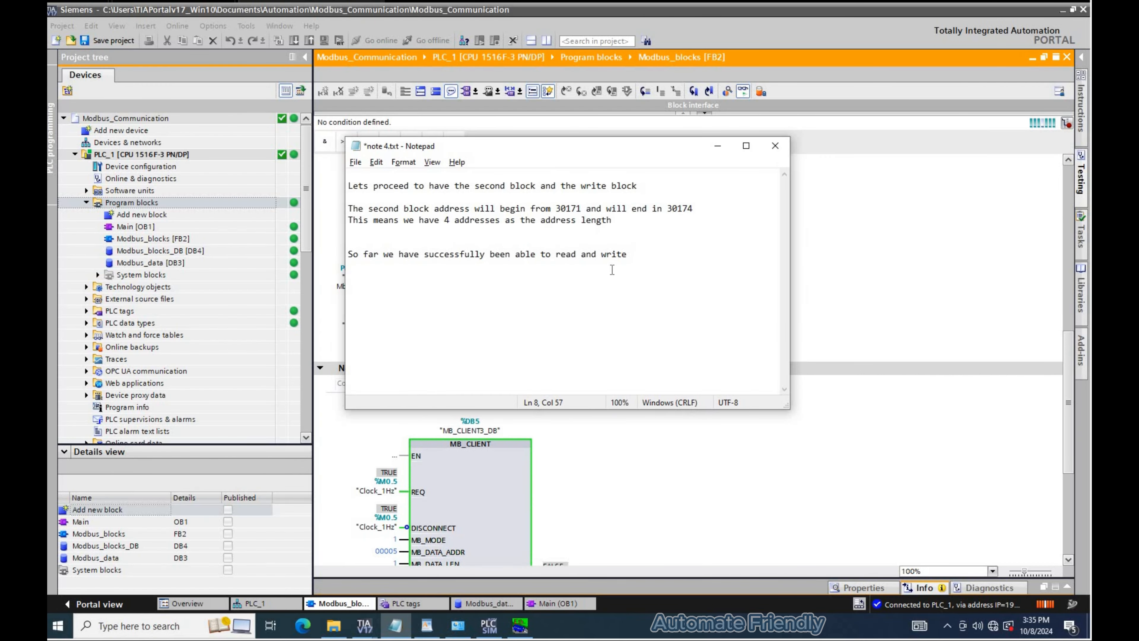
pyautogui.press('Return')
pyautogui.press('Return')
pyautogui.write('It is possible that some errors can occur')
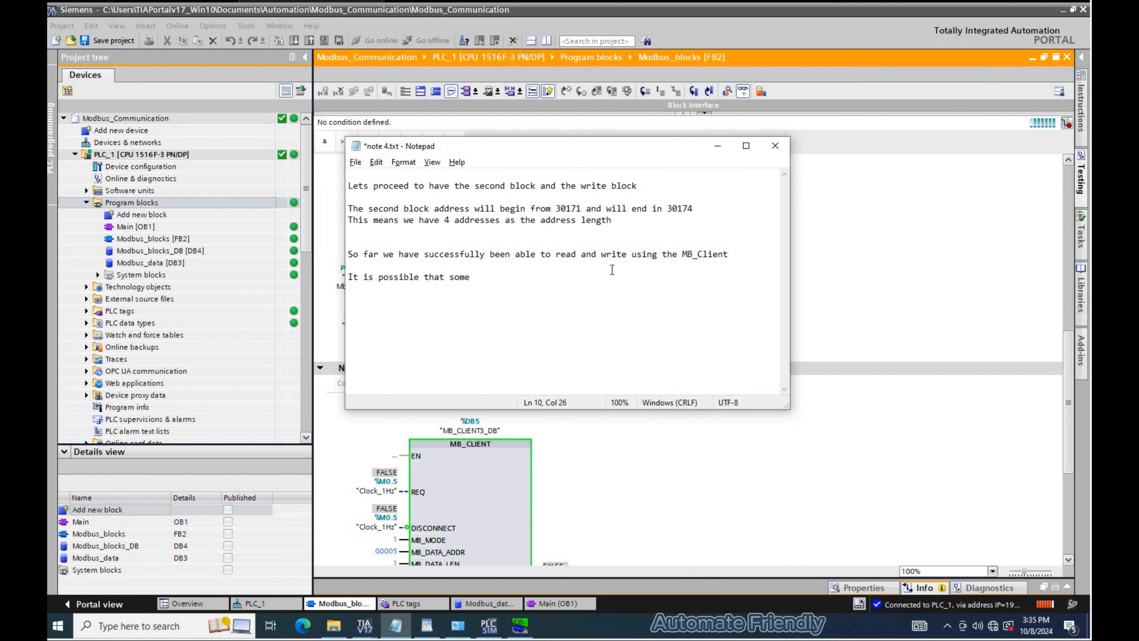
# - Add a note listing the first read error: MB_DATA_LEN not matching the MB_DATA_PTR pointer length
pyautogui.press('Return')
pyautogui.press('Return')
pyautogui.write('Here are some errors that')
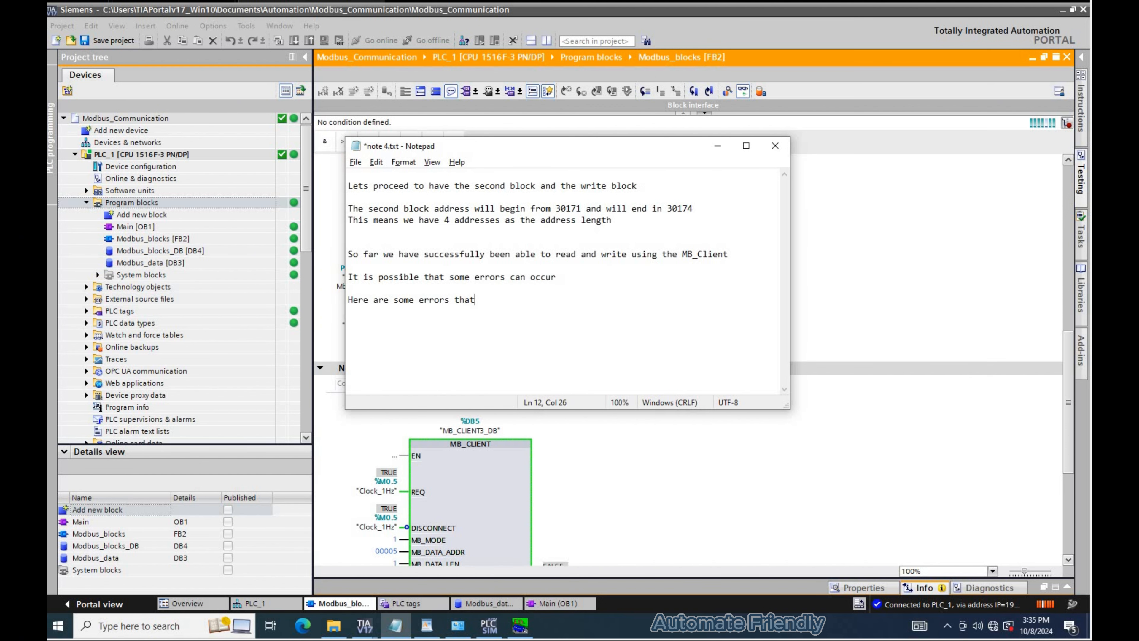
pyautogui.write(' can be when reading from the Modbus server using MB_Client')
pyautogui.press('Return')
pyautogui.press('Return')
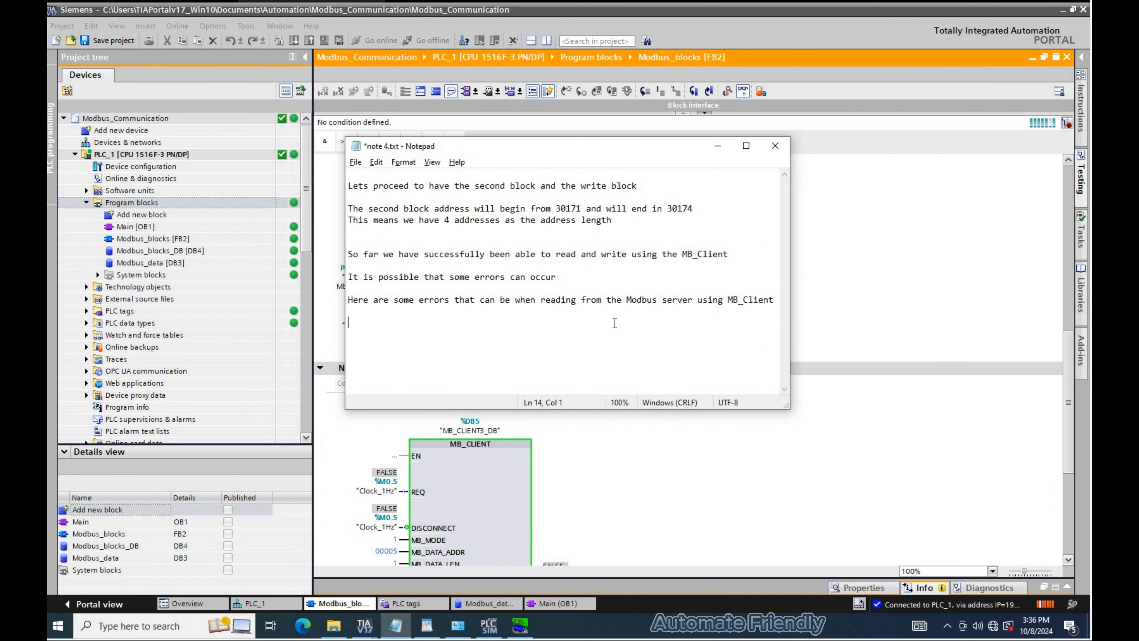
pyautogui.write('1. The lenght of the MB_DATA_LEN, doesnt match with the Pointer MB_DATA_PTR')
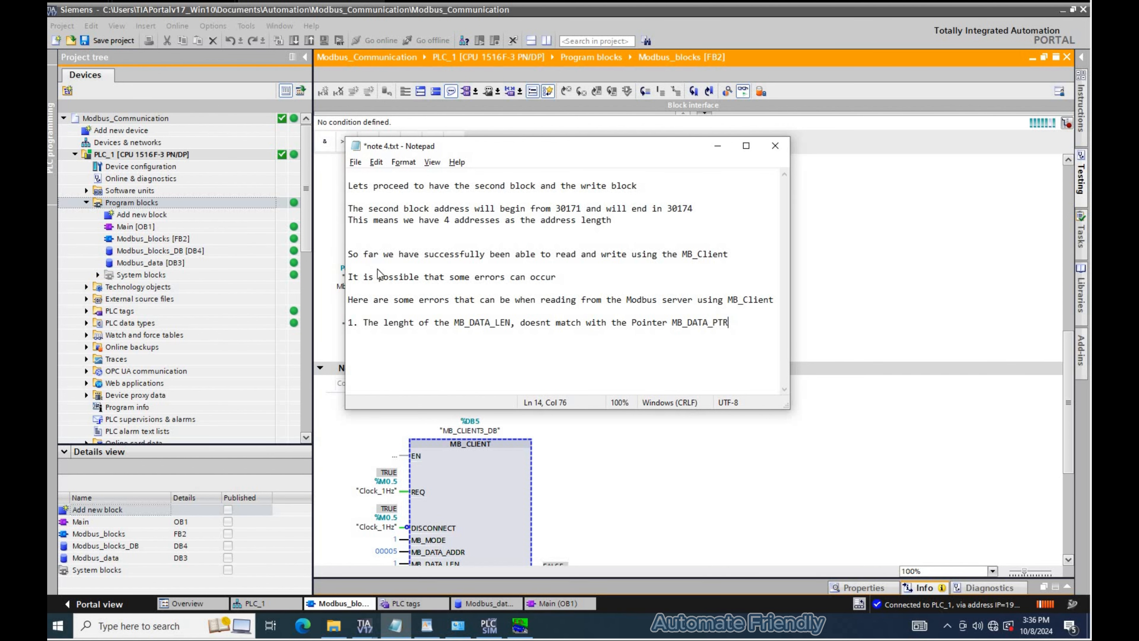
# - Change the temperature MB_CLIENT block's MB_DATA_LEN to 68 to provoke a length mismatch
pyautogui.hotkey('alt', 'Tab')
pyautogui.scroll(2, 404, 281)
pyautogui.scroll(5, 426, 242)
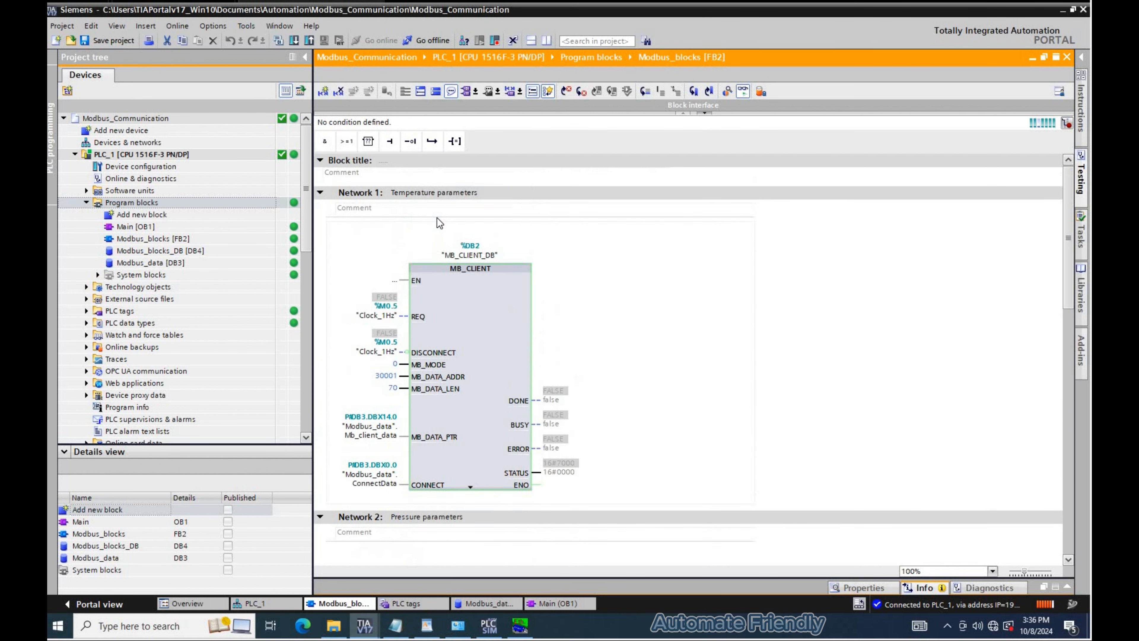
pyautogui.scroll(-3, 437, 218)
pyautogui.click(438, 222)
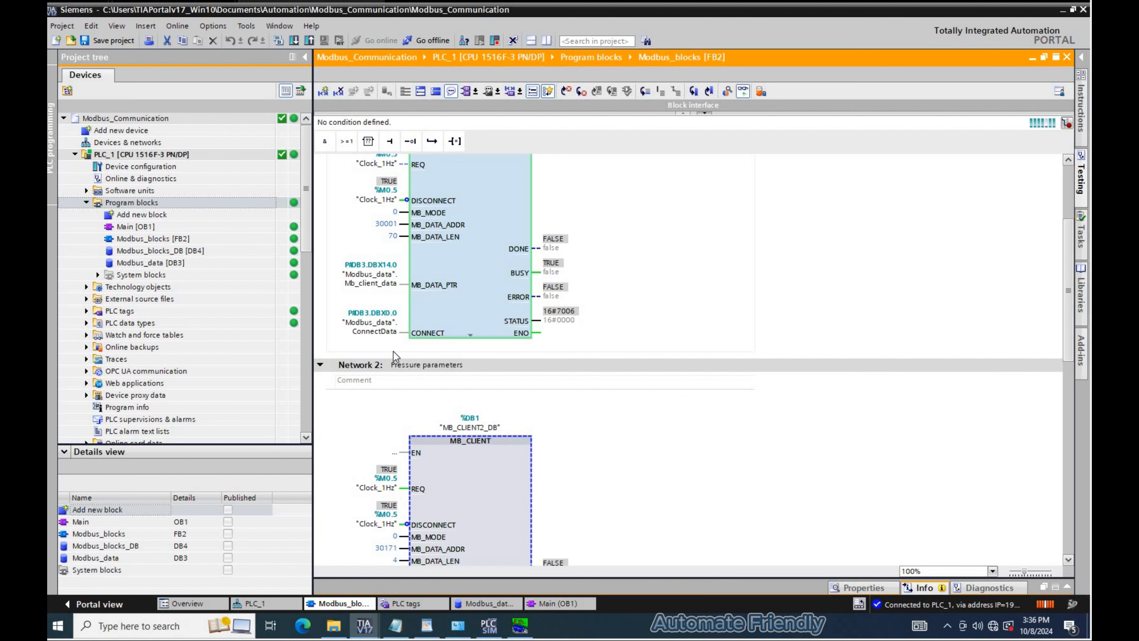
pyautogui.click(393, 351)
pyautogui.scroll(3, 399, 332)
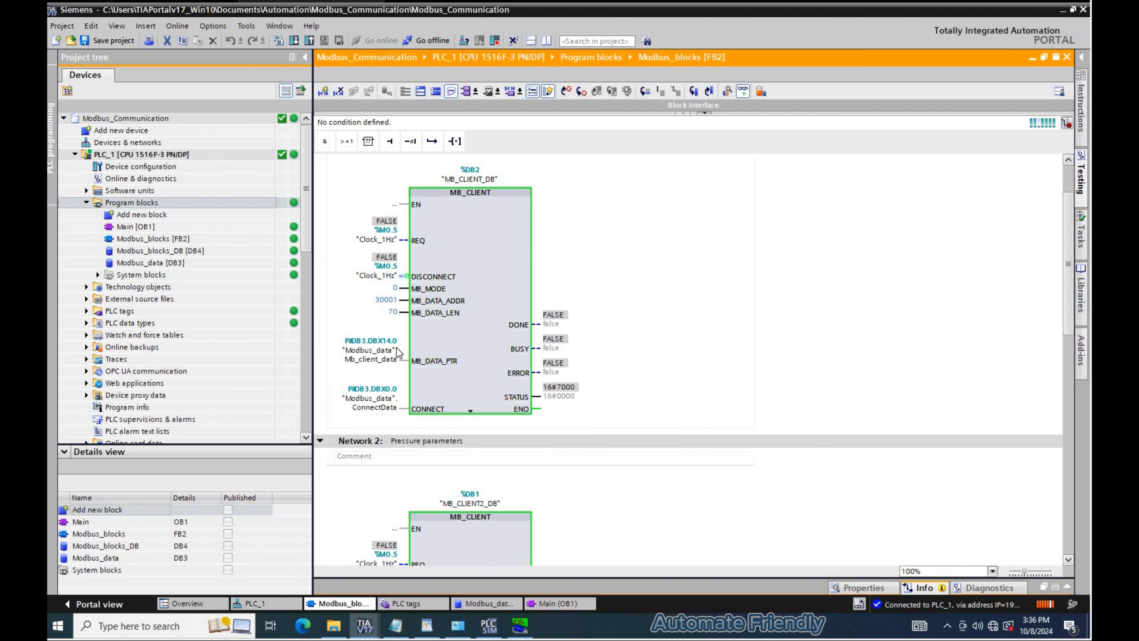
pyautogui.click(390, 310)
pyautogui.click(390, 309)
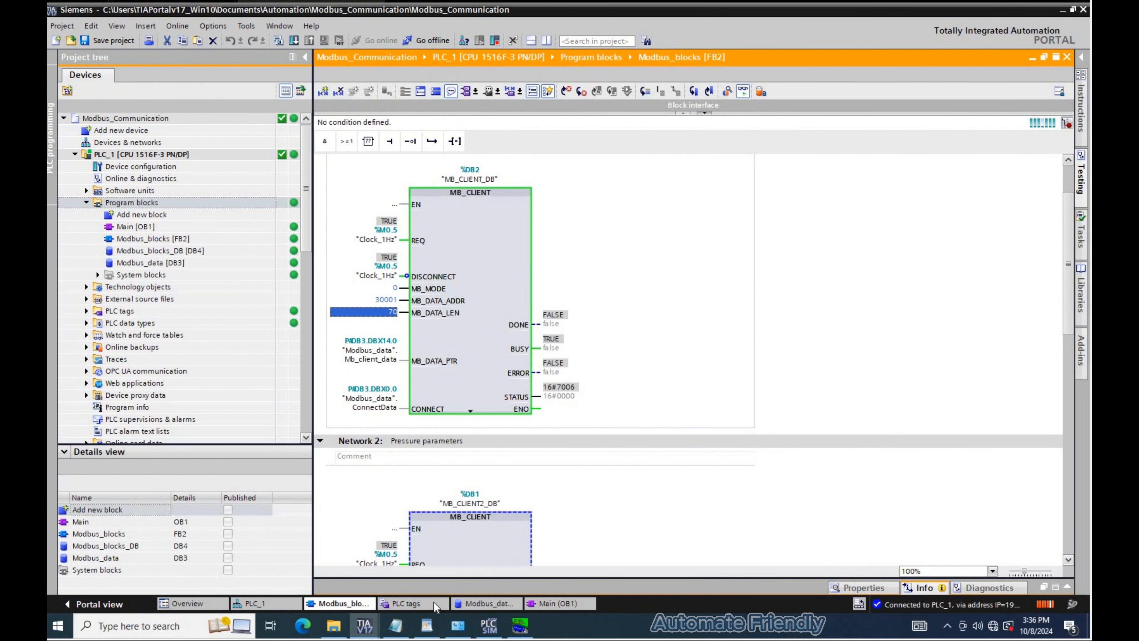
# - Compare the Mb_client_data structure in Modbus_data with the temperature block's data length and pointer
pyautogui.click(472, 603)
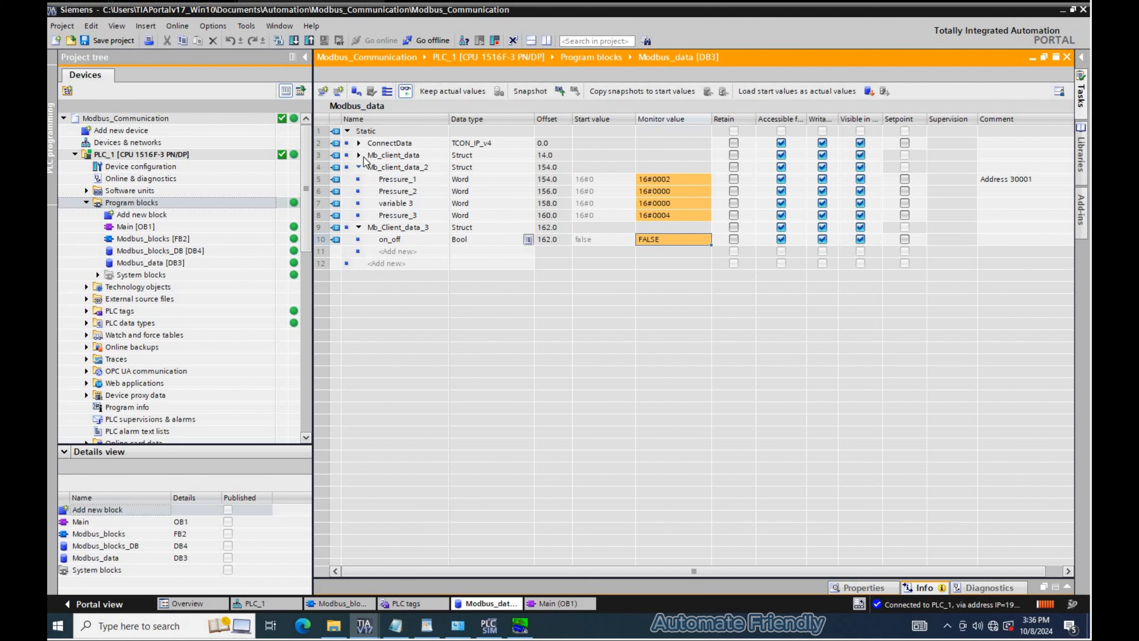
pyautogui.click(360, 165)
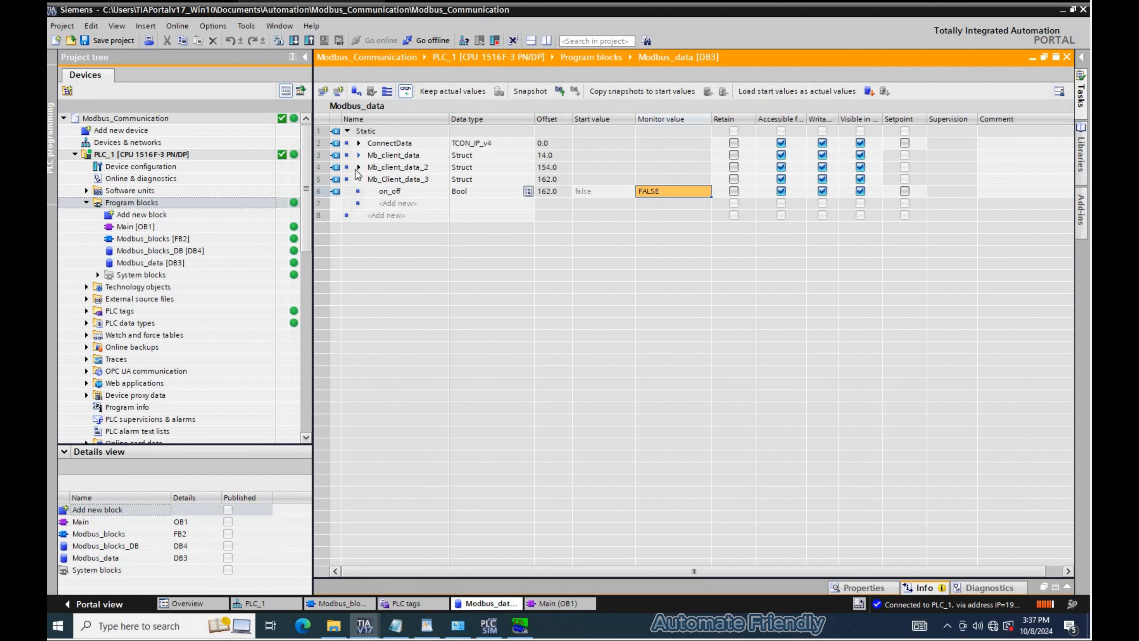
pyautogui.click(358, 155)
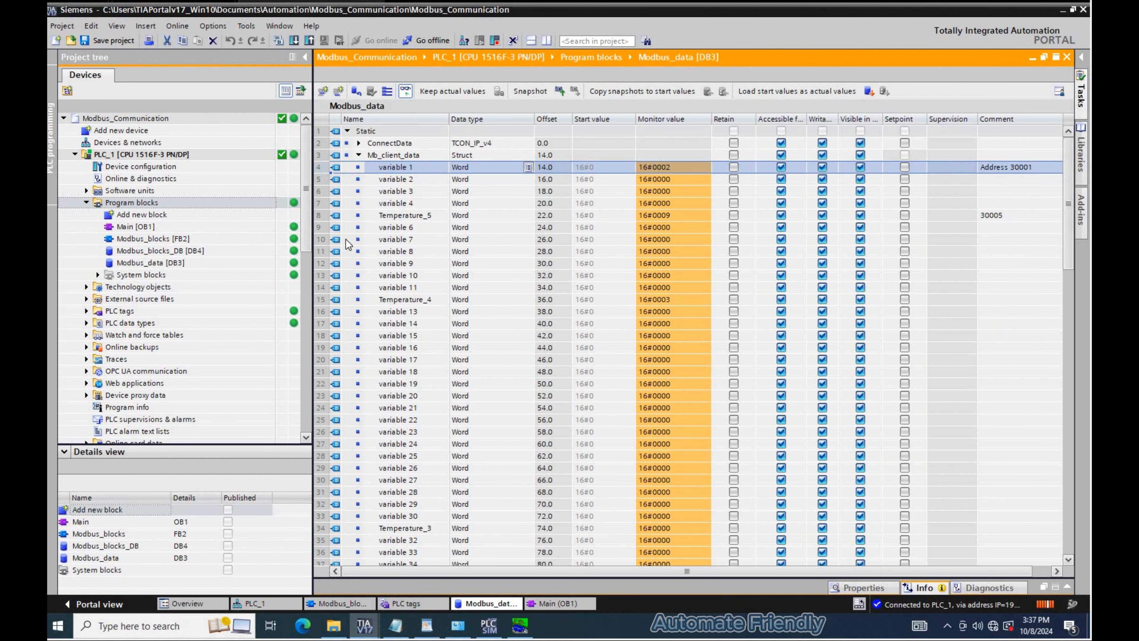
pyautogui.scroll(-15, 359, 430)
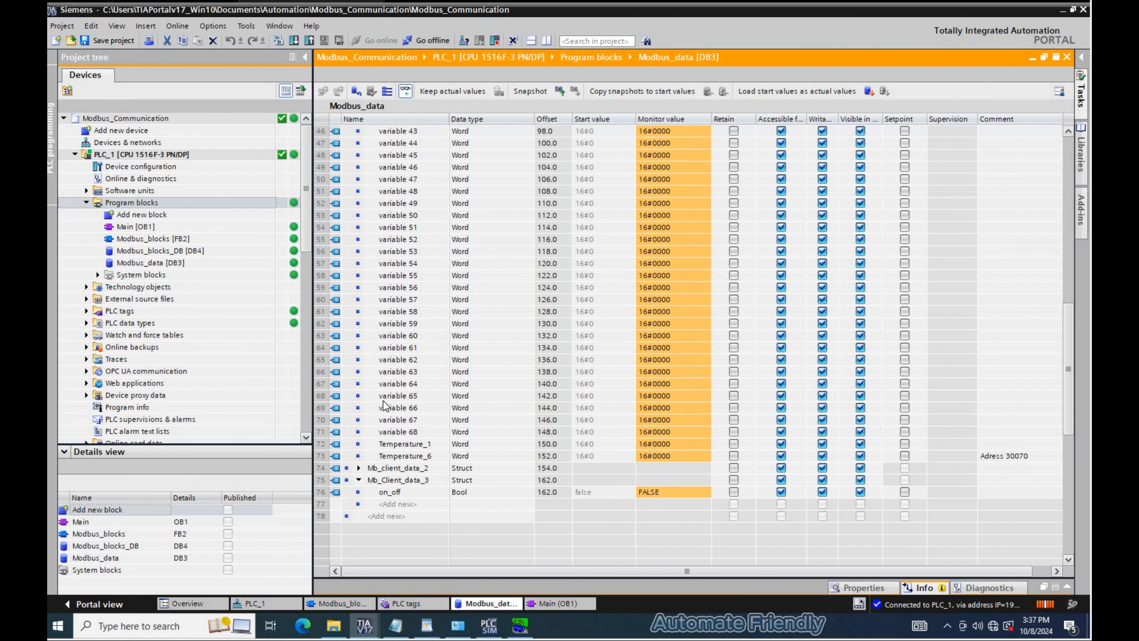
pyautogui.hotkey('ctrl', 'a')
pyautogui.scroll(14, 383, 401)
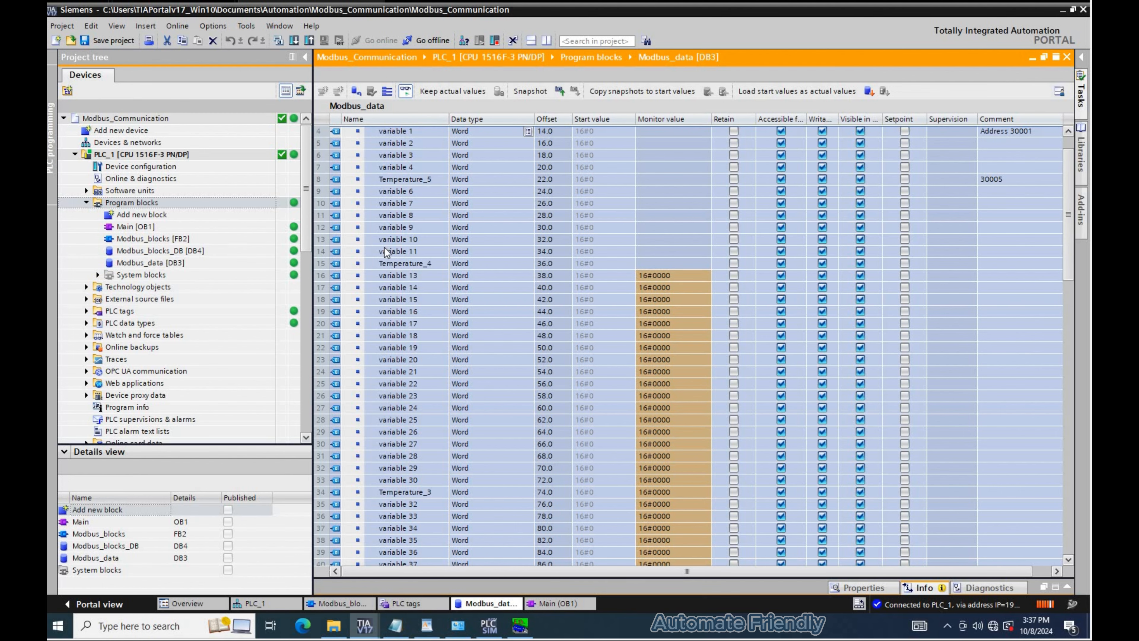
pyautogui.scroll(1, 385, 243)
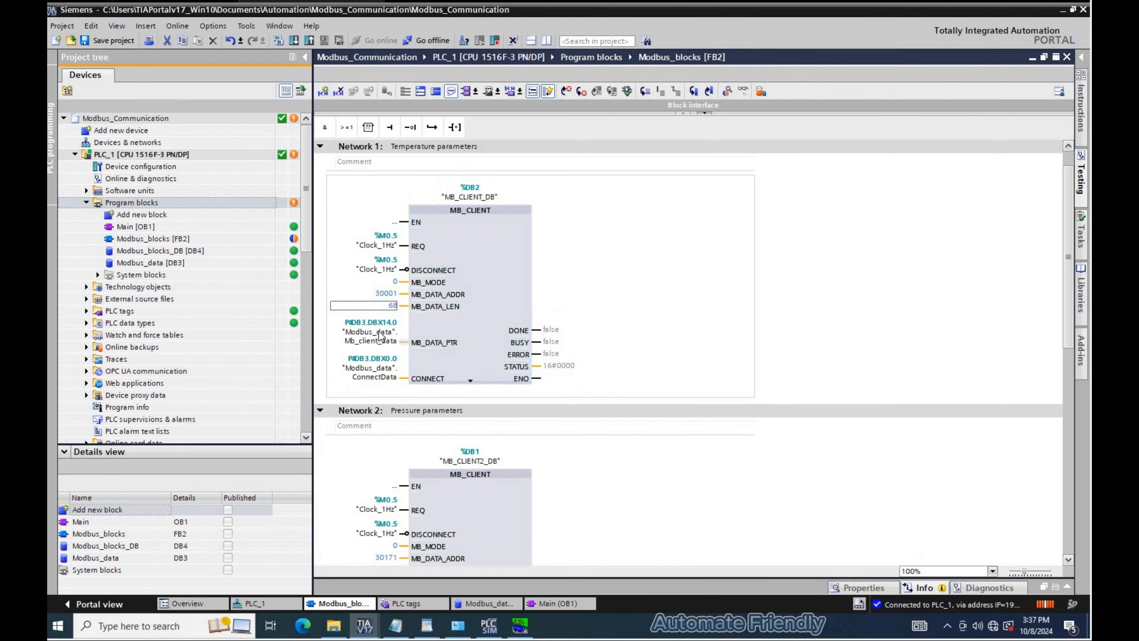
pyautogui.click(382, 307)
pyautogui.click(384, 337)
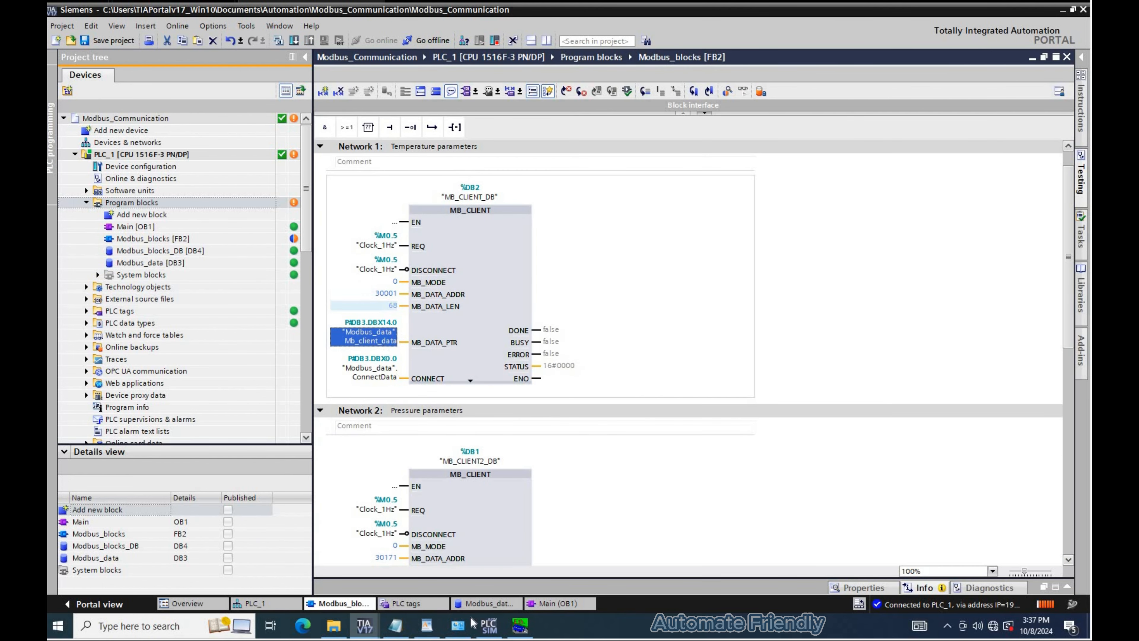
pyautogui.click(397, 626)
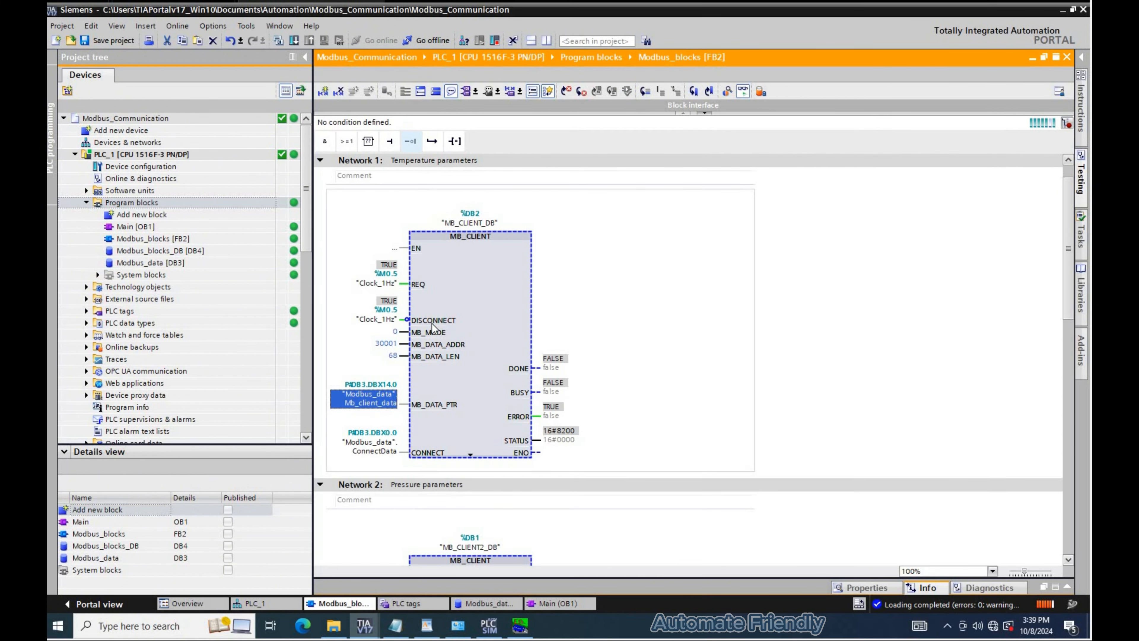
# - Switch the simulator view to Analog Inputs and set register 300001 to 3
pyautogui.scroll(-2, 433, 328)
pyautogui.click(486, 604)
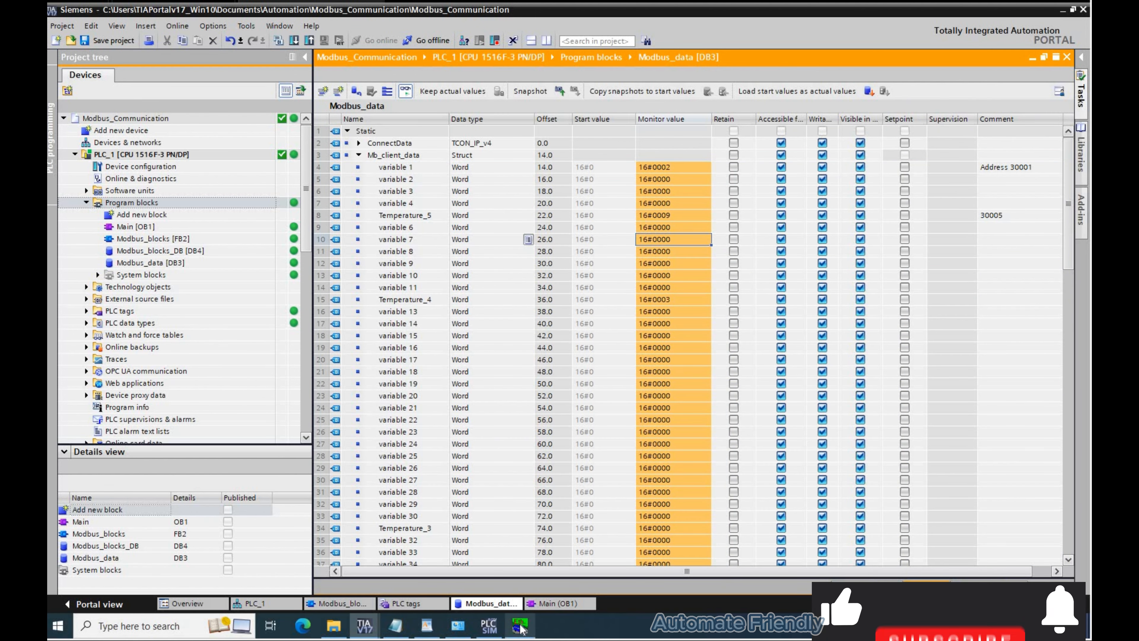
pyautogui.click(515, 532)
pyautogui.click(297, 125)
pyautogui.click(242, 165)
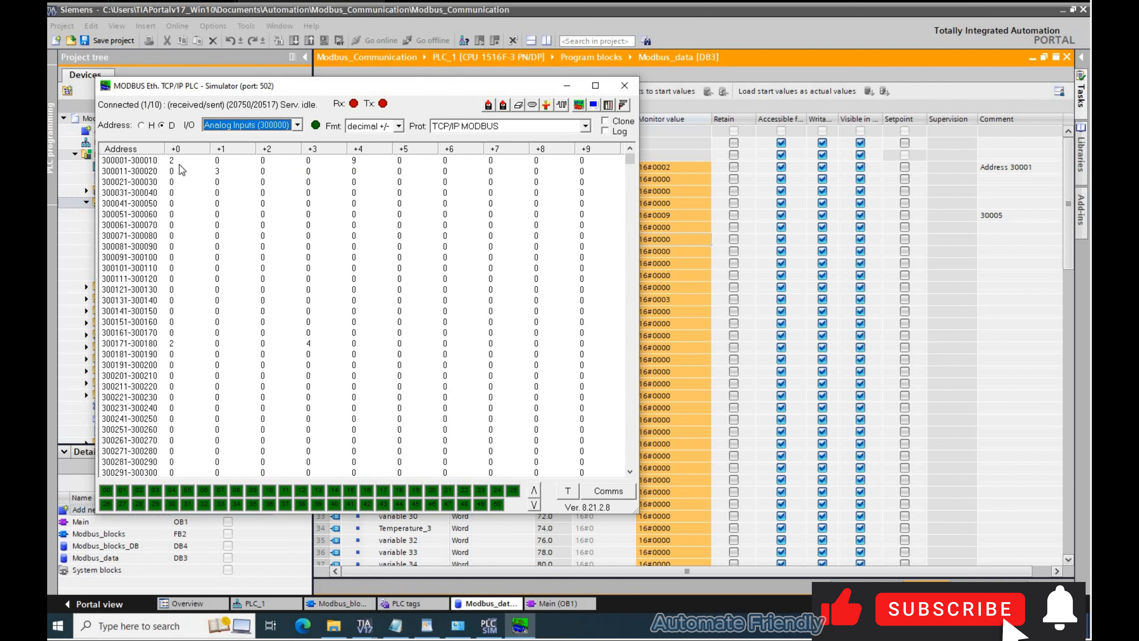
pyautogui.doubleClick(173, 161)
pyautogui.write('3')
pyautogui.press('Return')
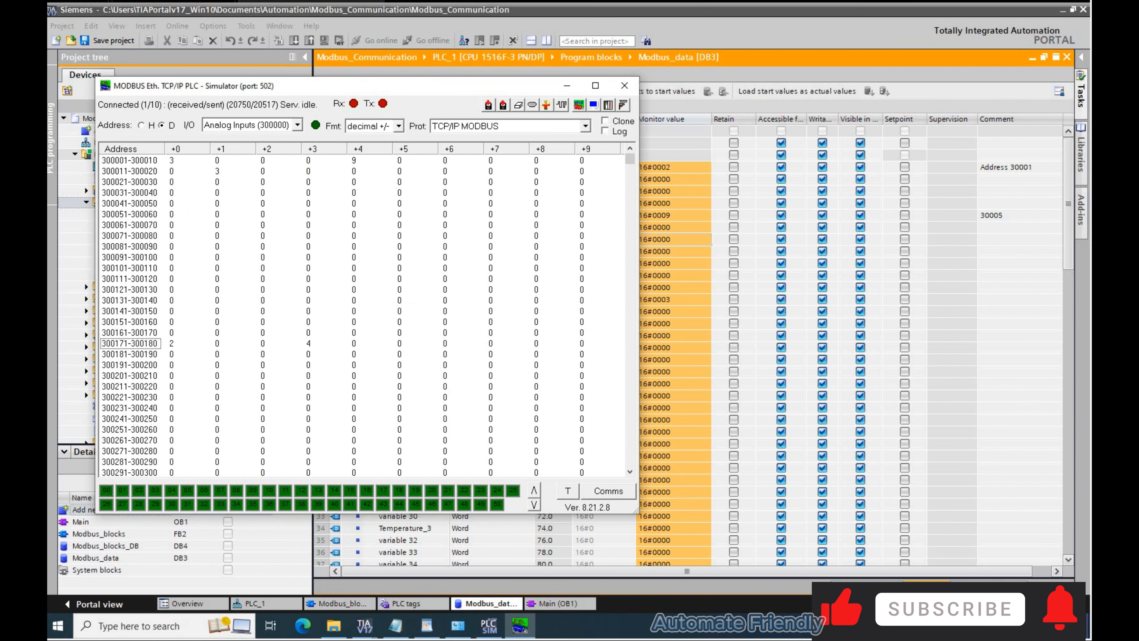
# - Set simulator input register 300002 to 4
pyautogui.moveTo(201, 86); pyautogui.dragTo(507, 211)
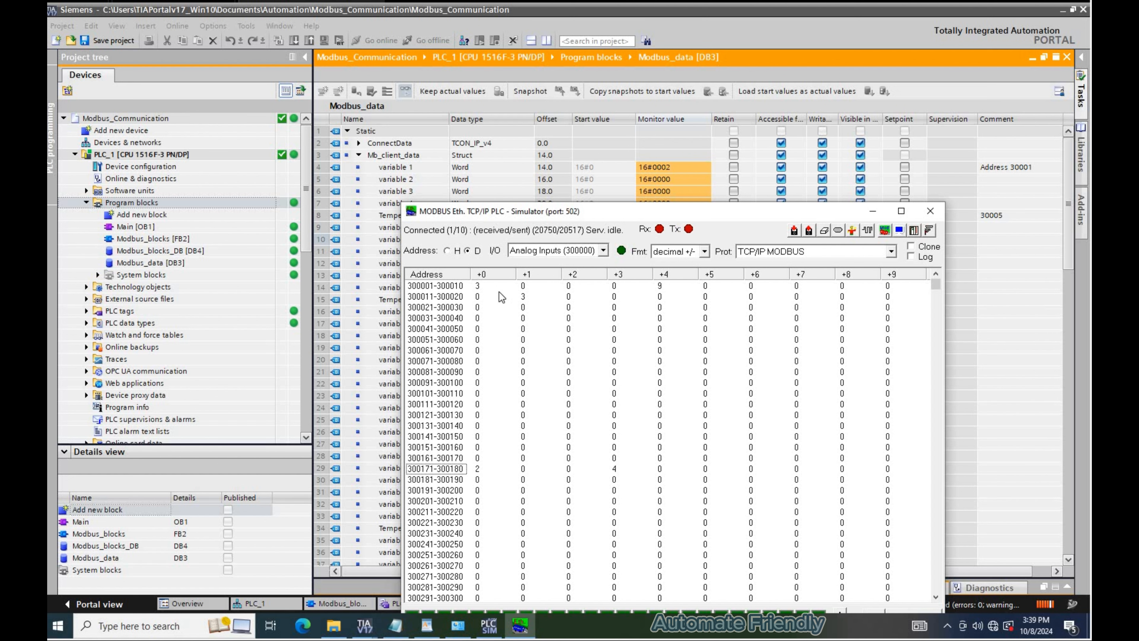
pyautogui.doubleClick(577, 352)
pyautogui.write('4')
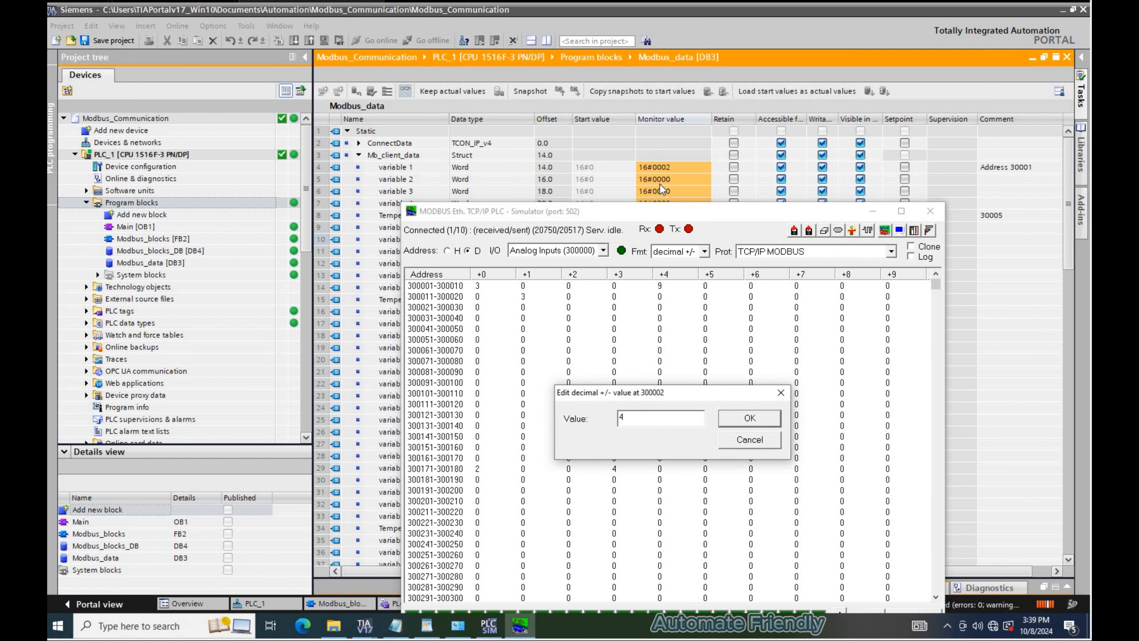
pyautogui.press('Return')
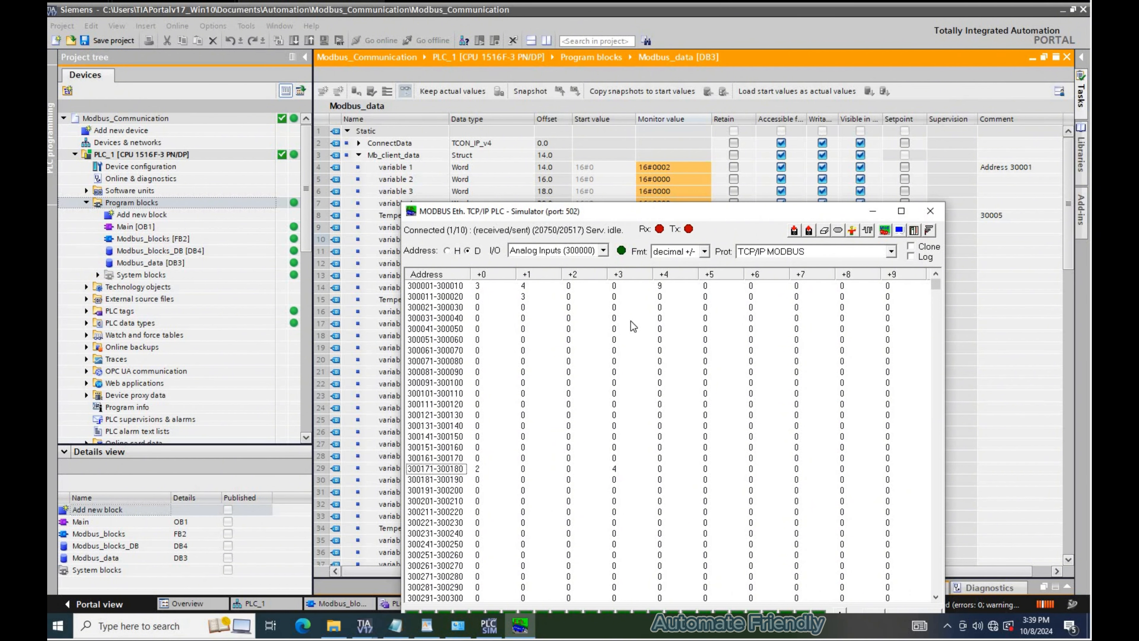
pyautogui.moveTo(714, 213); pyautogui.dragTo(728, 287)
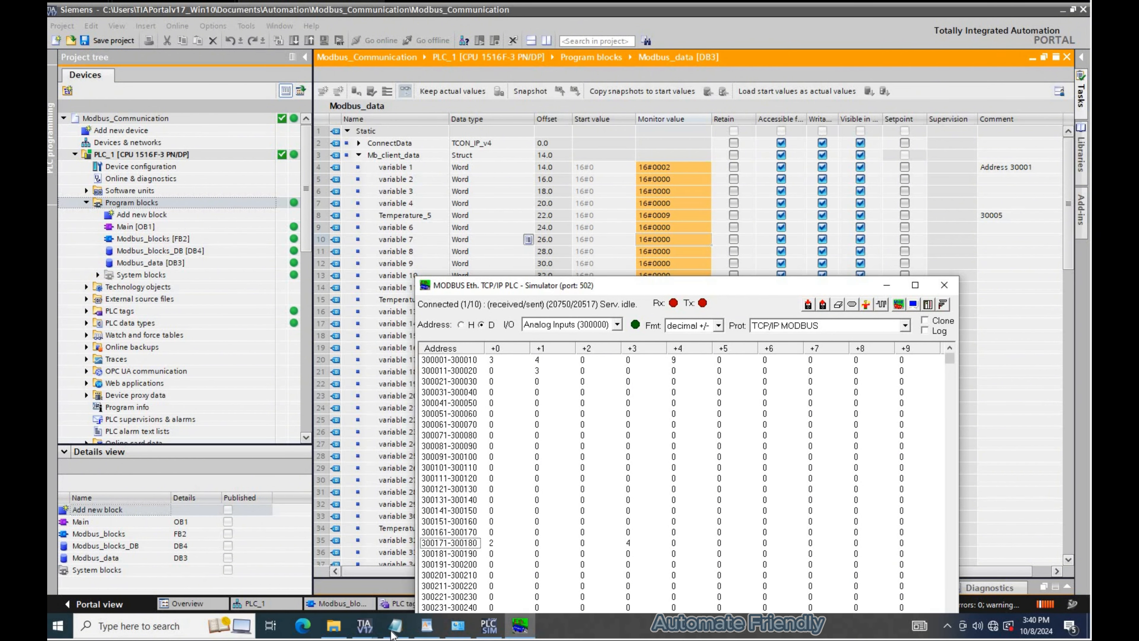
# - Note that the length error can now be corrected to get the data read, and save the file
pyautogui.write('Now we can co')
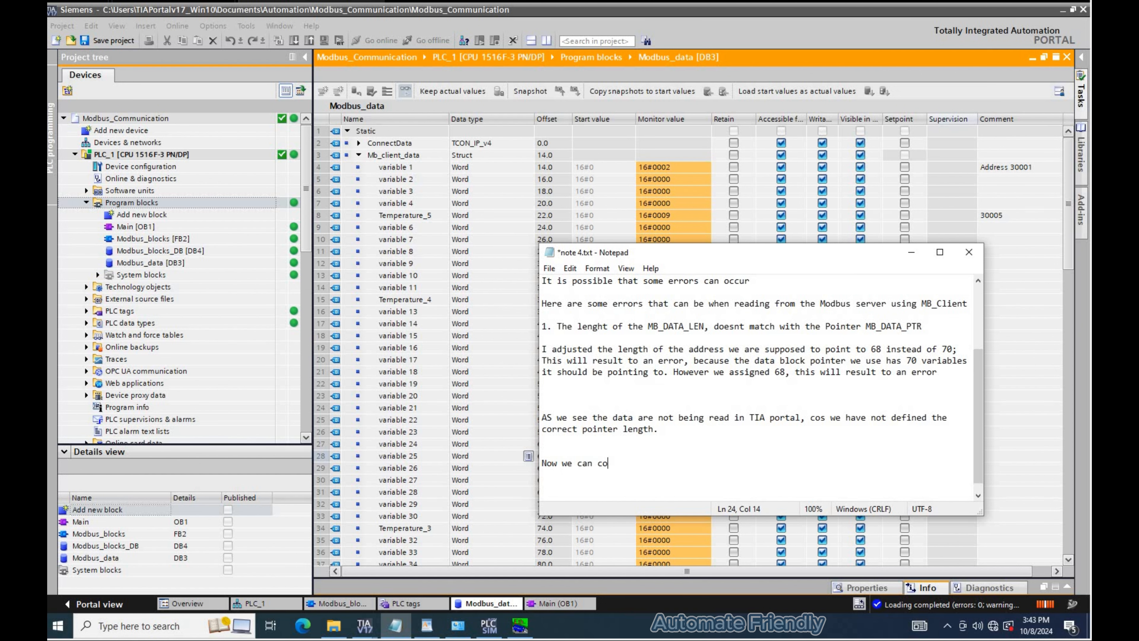
pyautogui.write('rrect this to get the data being read.')
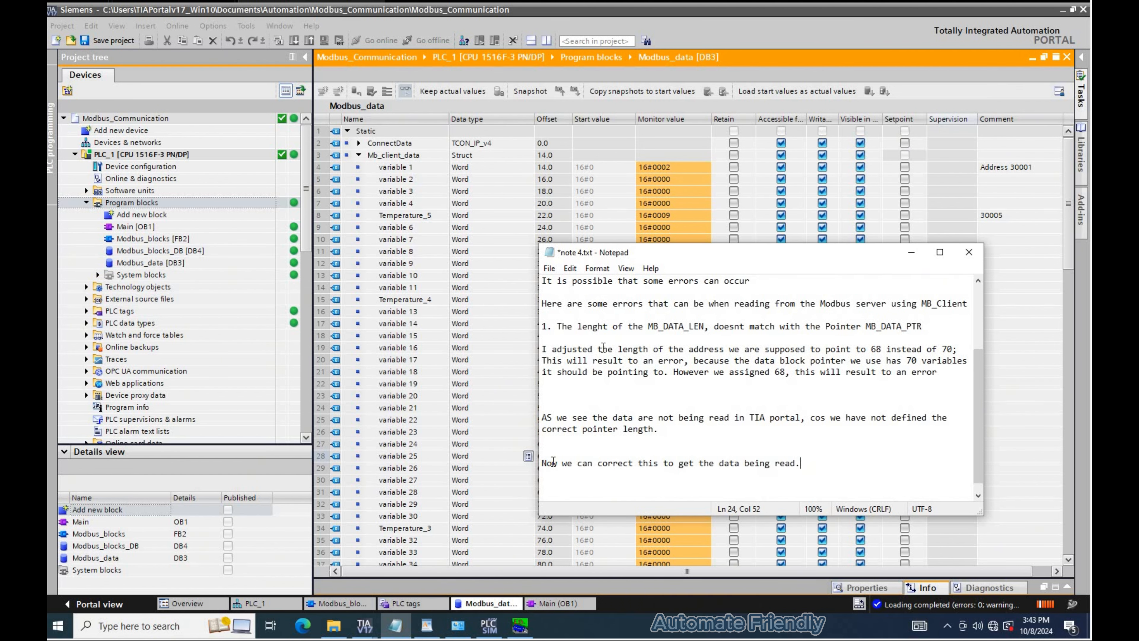
pyautogui.hotkey('ctrl', 's')
# - Set the temperature block's MB_DATA_LEN to 70 and download the change to the PLC
pyautogui.click(352, 603)
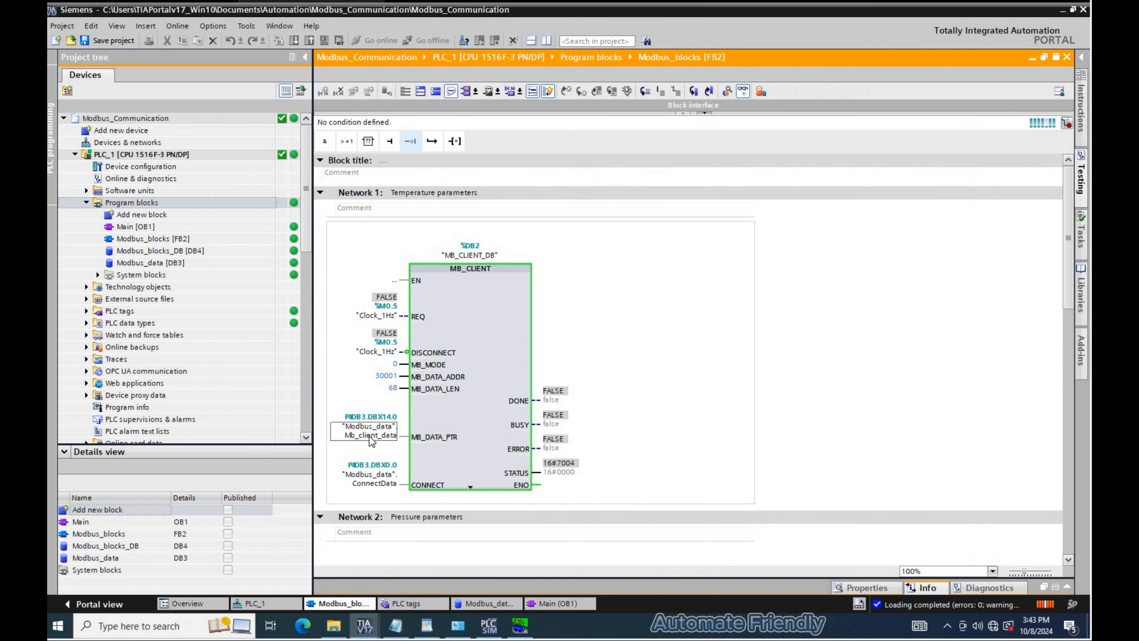
pyautogui.doubleClick(392, 387)
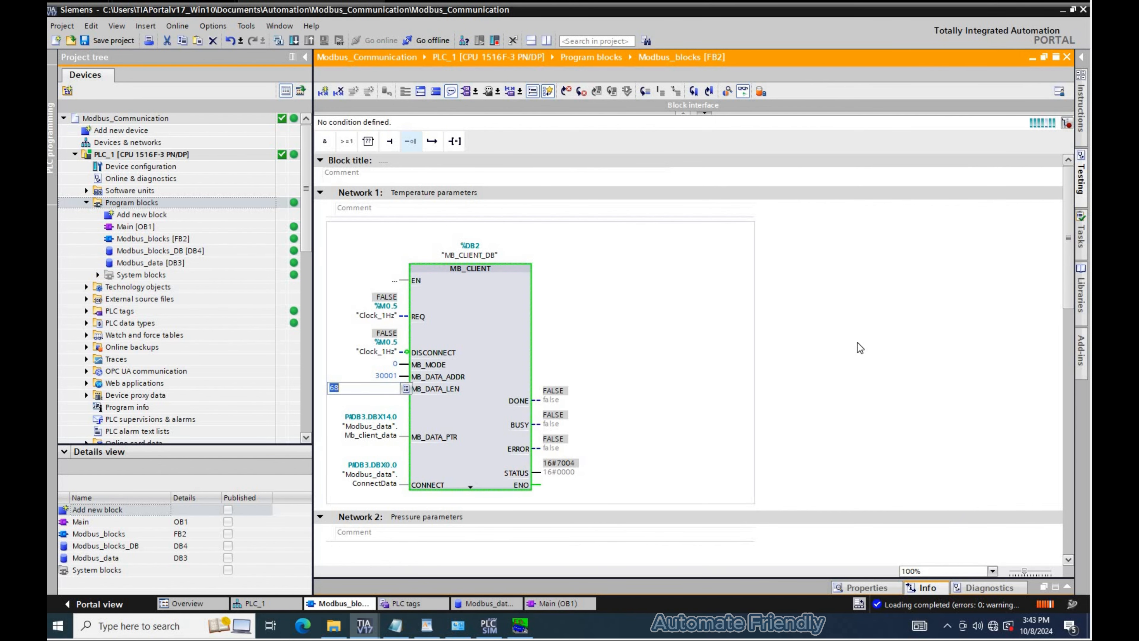
pyautogui.write('70')
pyautogui.press('Return')
pyautogui.click(292, 39)
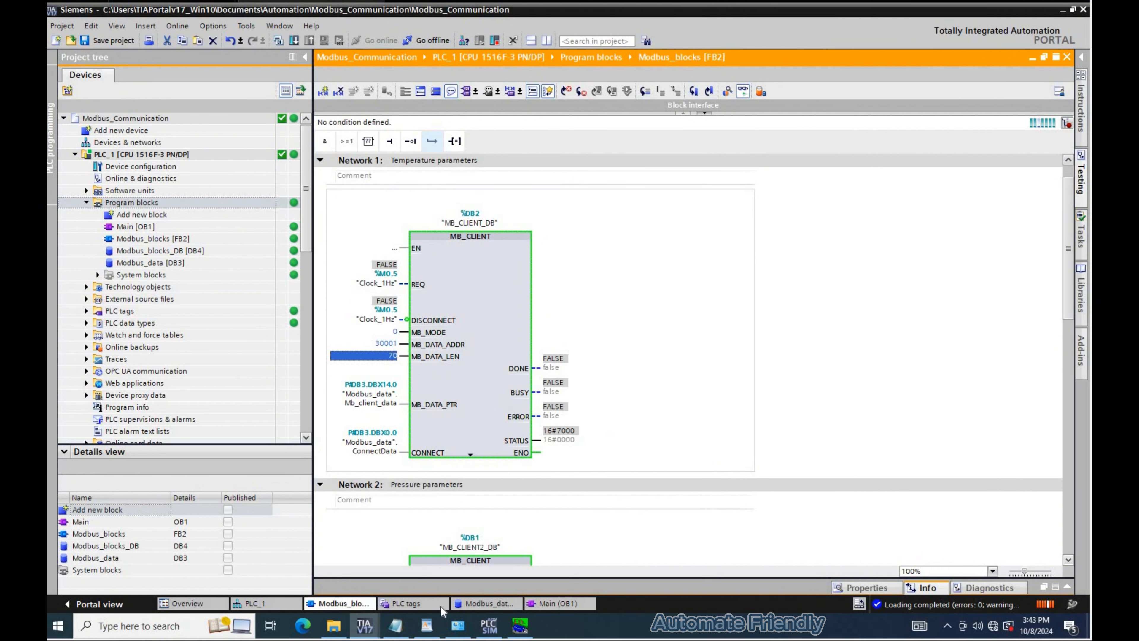
# - Open the Modbus_data block, bring up the Modbus simulator, and set input register 300001 to 5
pyautogui.click(507, 599)
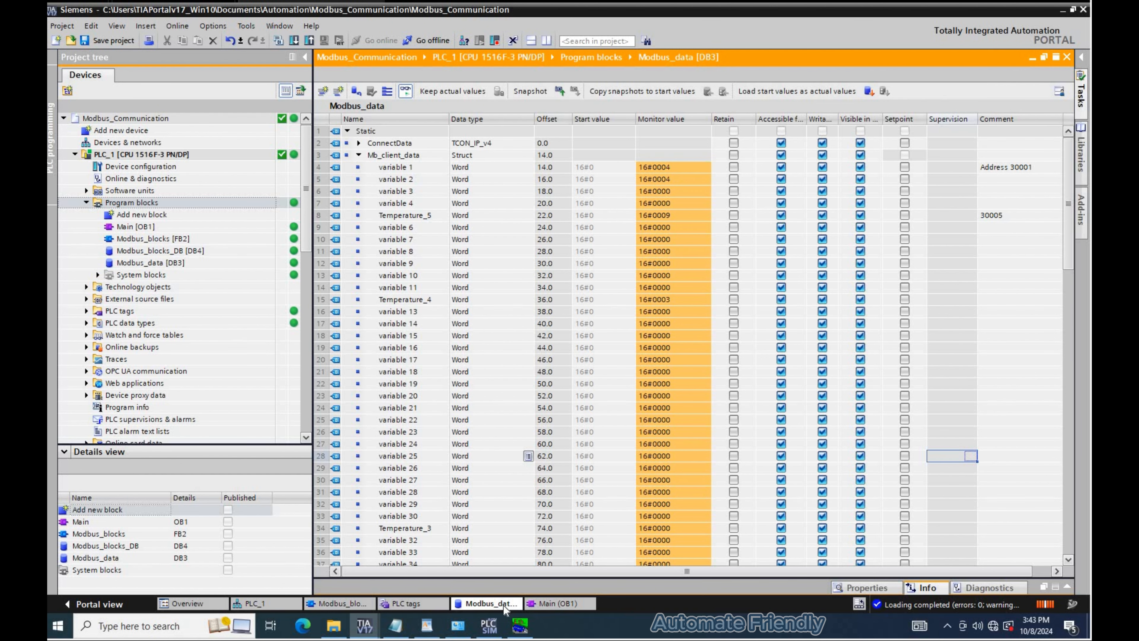
pyautogui.click(519, 626)
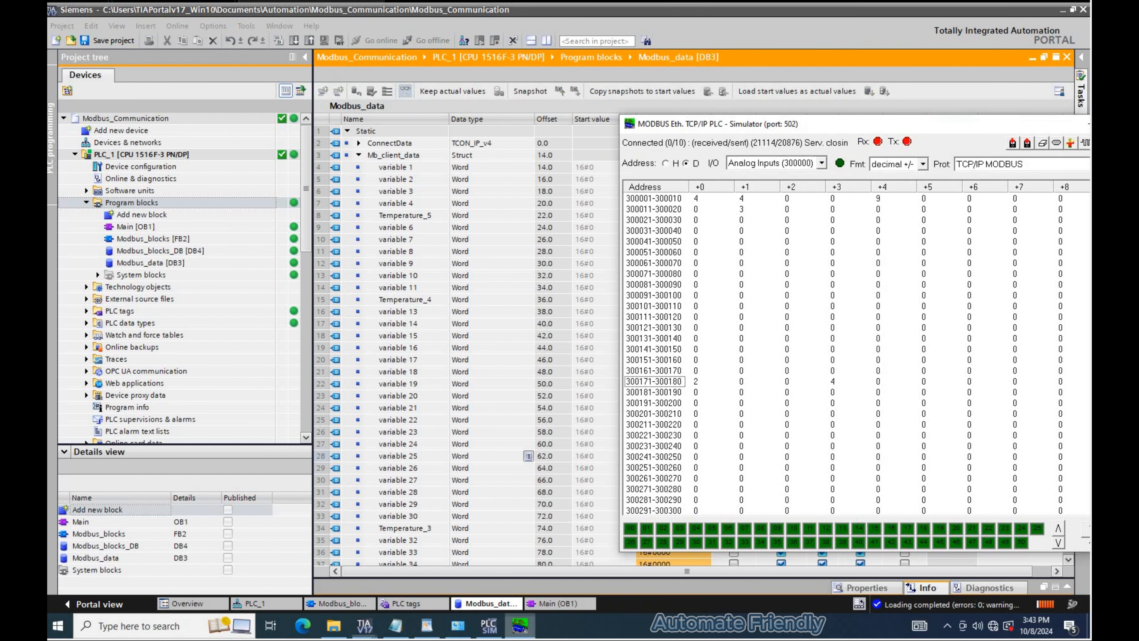
pyautogui.moveTo(836, 122); pyautogui.dragTo(724, 247)
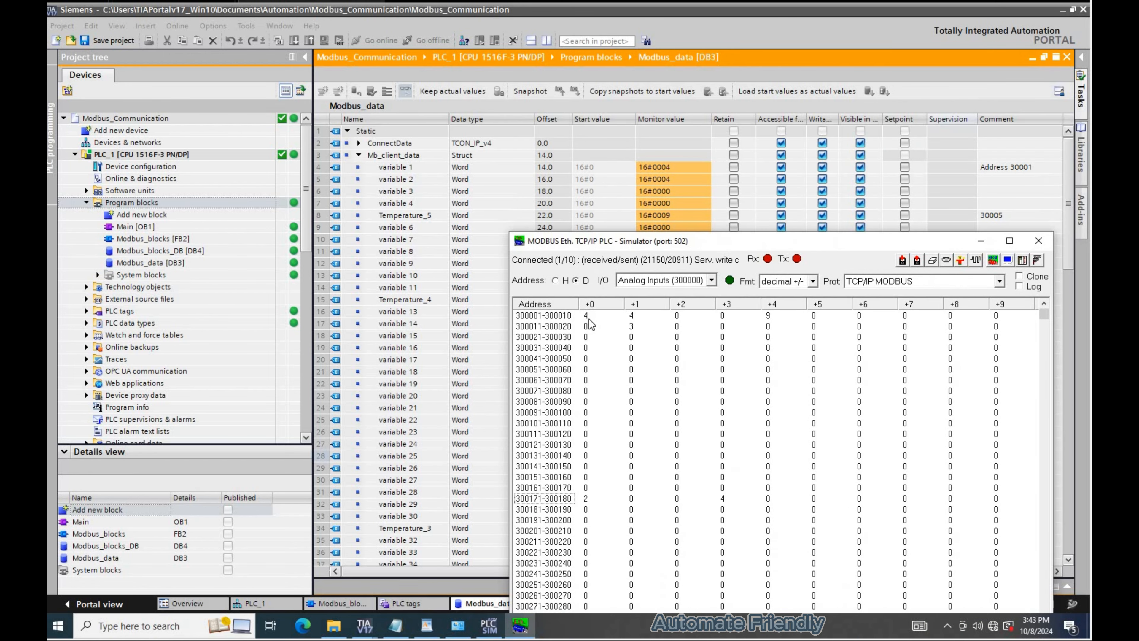
pyautogui.doubleClick(589, 319)
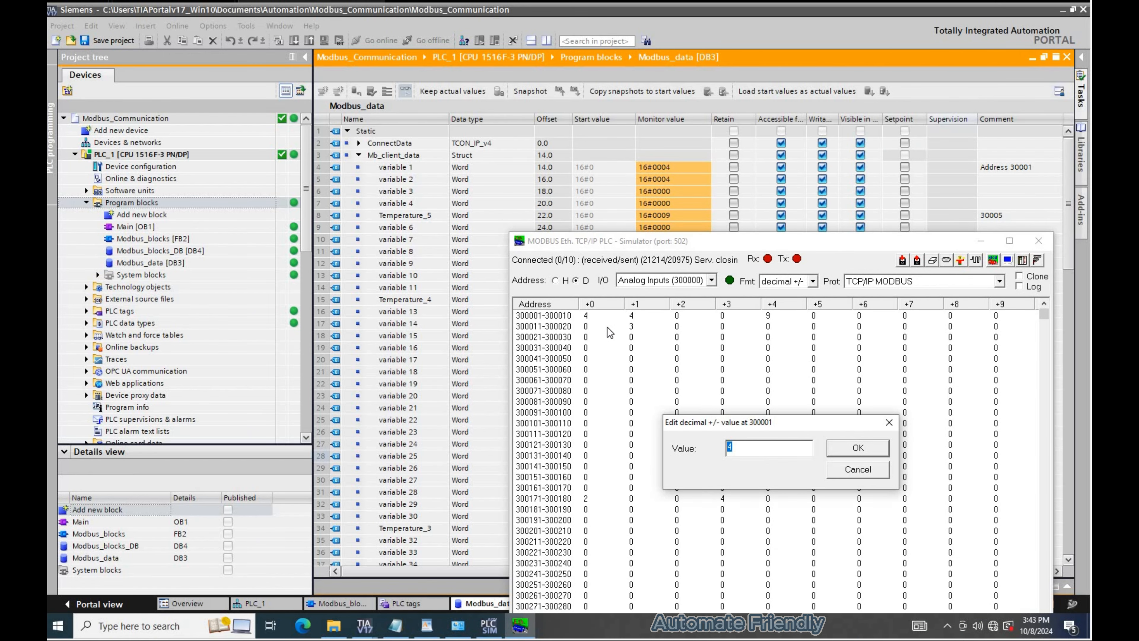
pyautogui.write('5')
pyautogui.press('Return')
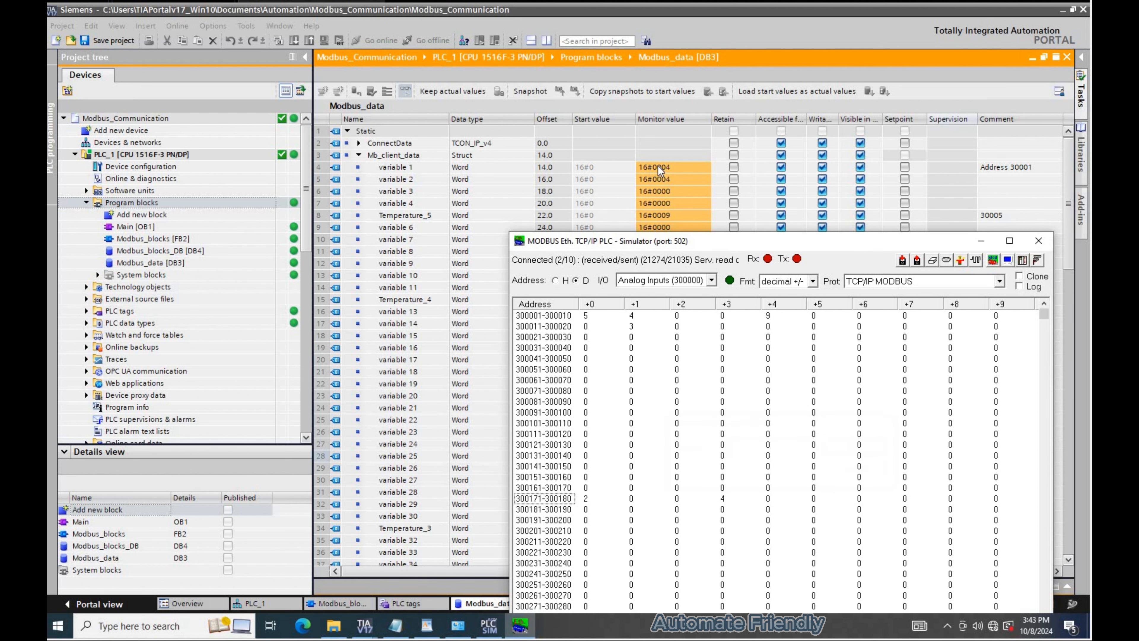
pyautogui.doubleClick(632, 318)
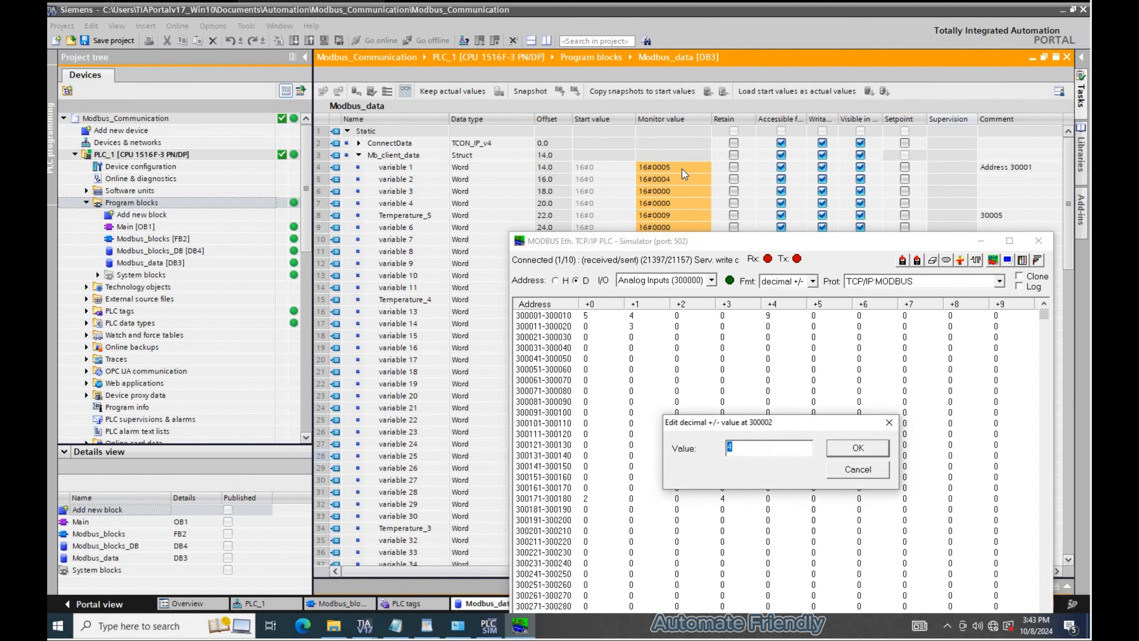
pyautogui.press('Return')
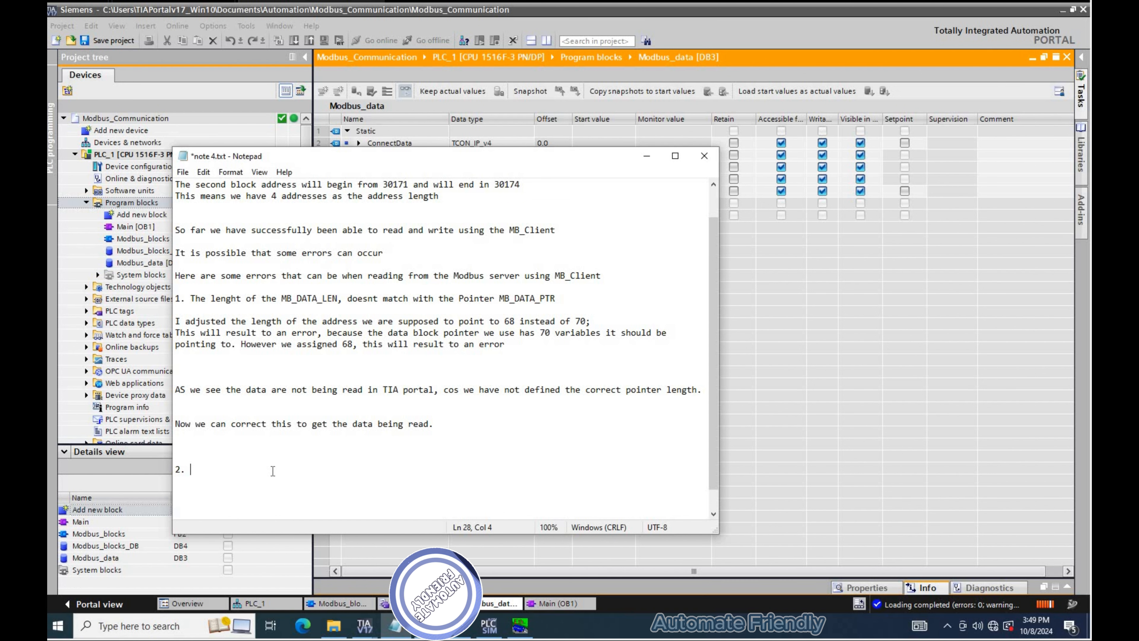
# - Add note 2 stating that the read address is a Word datatype (16bits)
pyautogui.write('Note that the address we read is a Word datatype (16bits)')
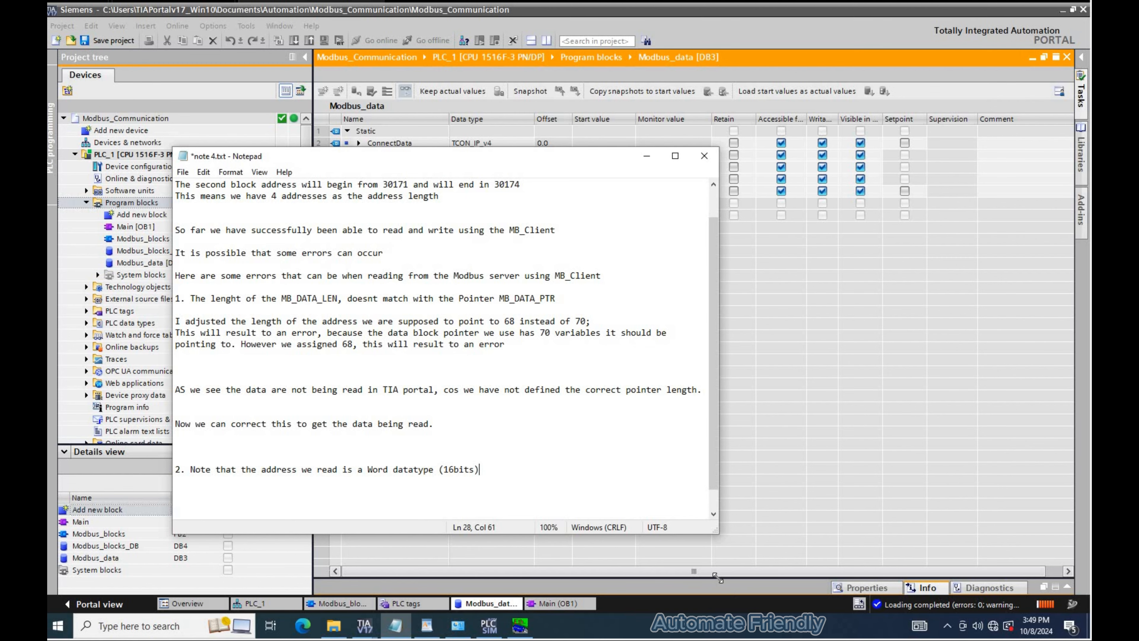
pyautogui.moveTo(519, 156); pyautogui.dragTo(525, 208)
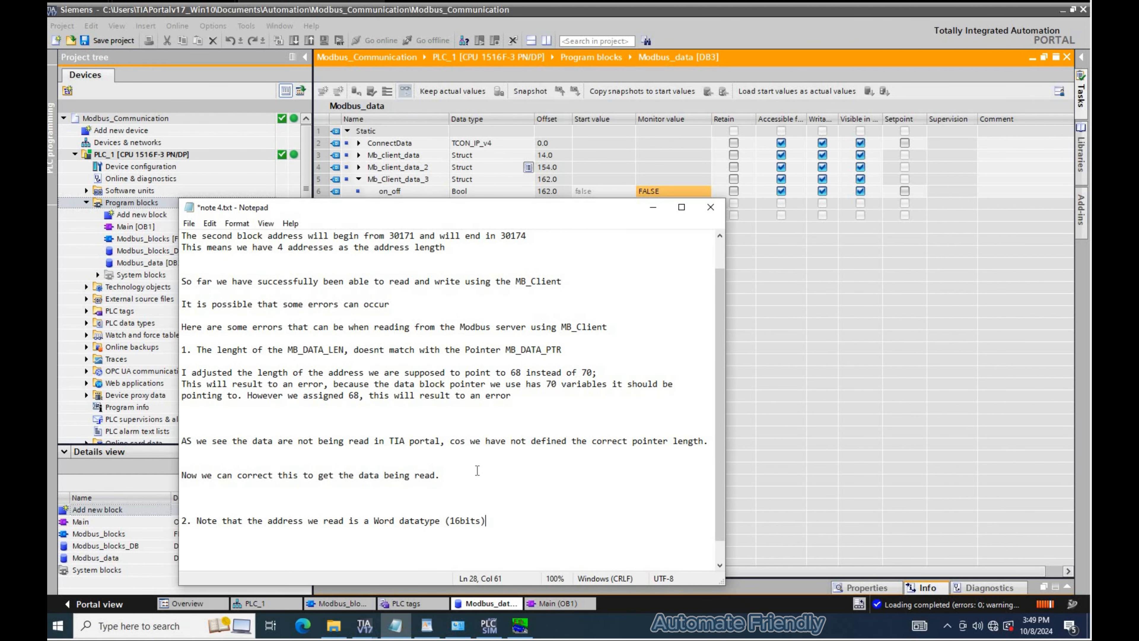
pyautogui.scroll(-1, 507, 501)
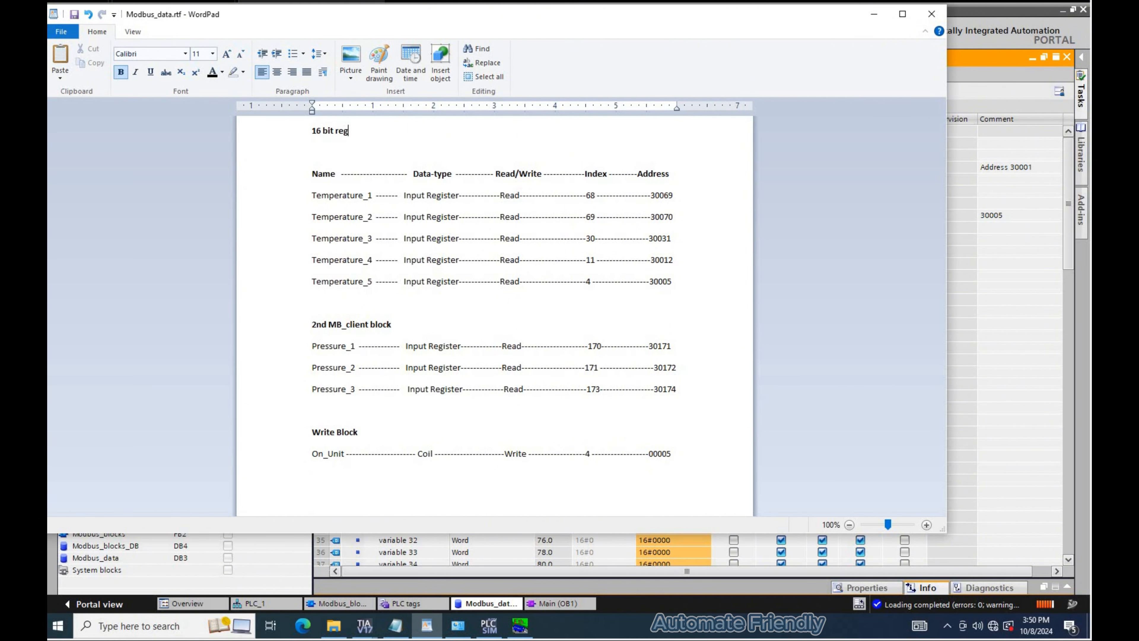
# - Extend the note explaining DWord variables are 32 bits and the correct data length is needed with MB_Client, then save it
pyautogui.click(395, 625)
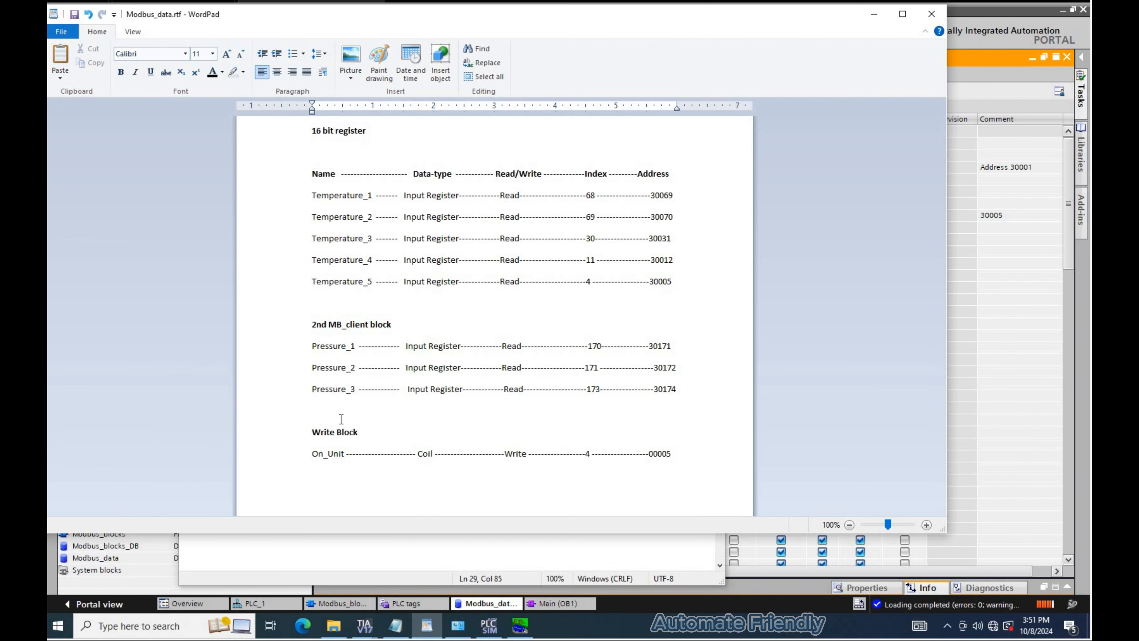
pyautogui.click(341, 418)
pyautogui.press('Return')
pyautogui.press('Return')
pyautogui.write('Coil')
pyautogui.write('We could as well have variables with Dword datatype which are')
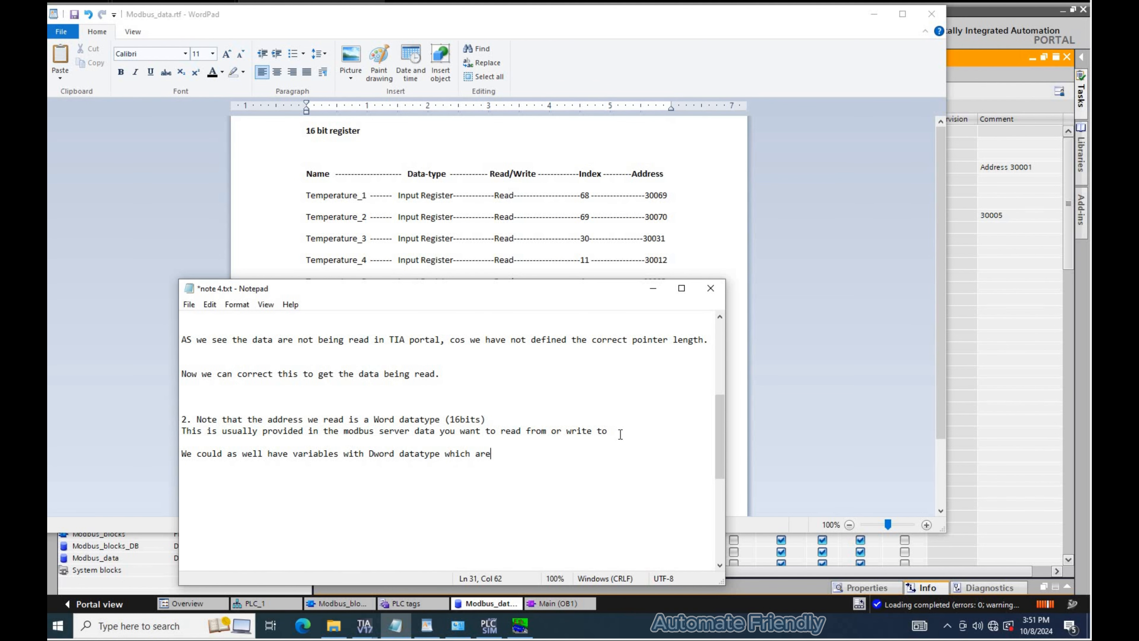
pyautogui.write('u need to have the')
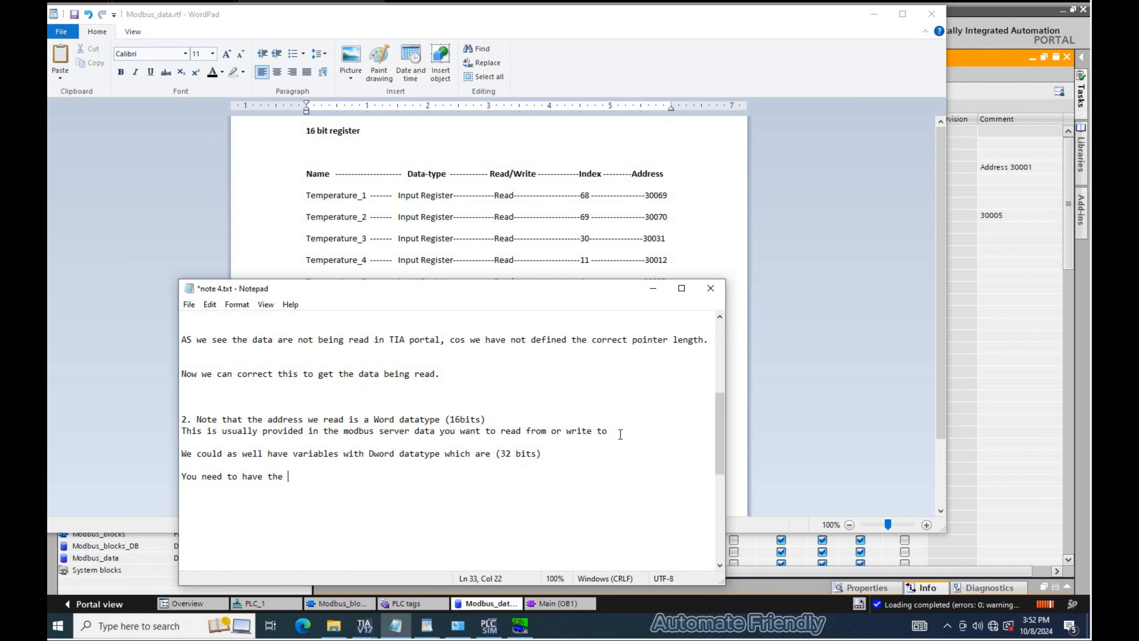
pyautogui.write('correct data lenght in order to read or write to the blo')
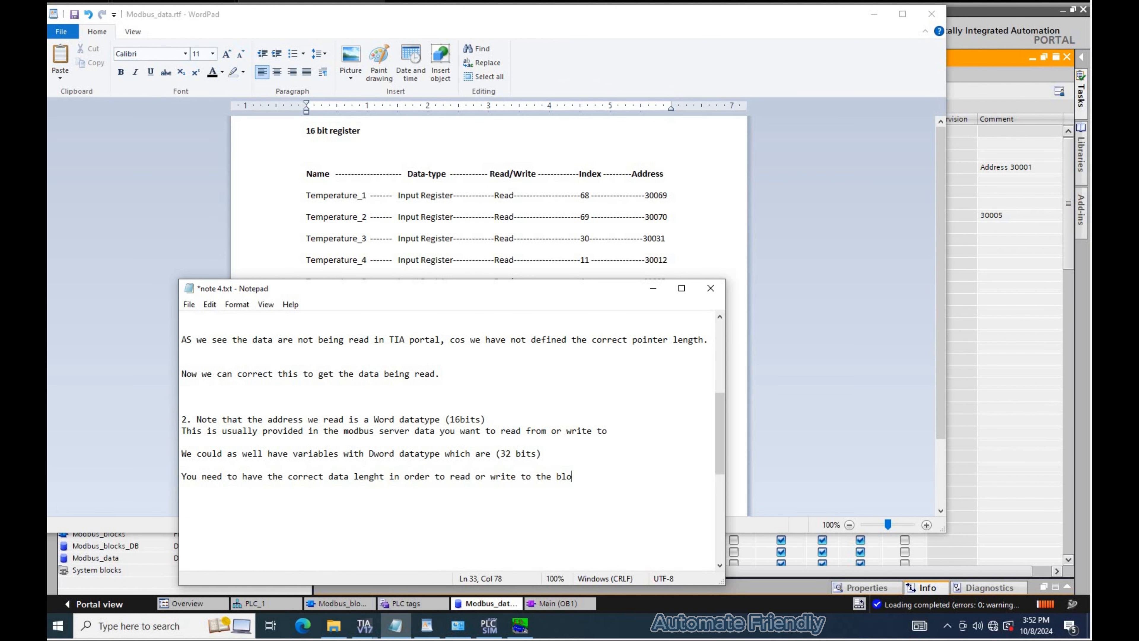
pyautogui.write('ck using MB_Client')
pyautogui.hotkey('ctrl', 's')
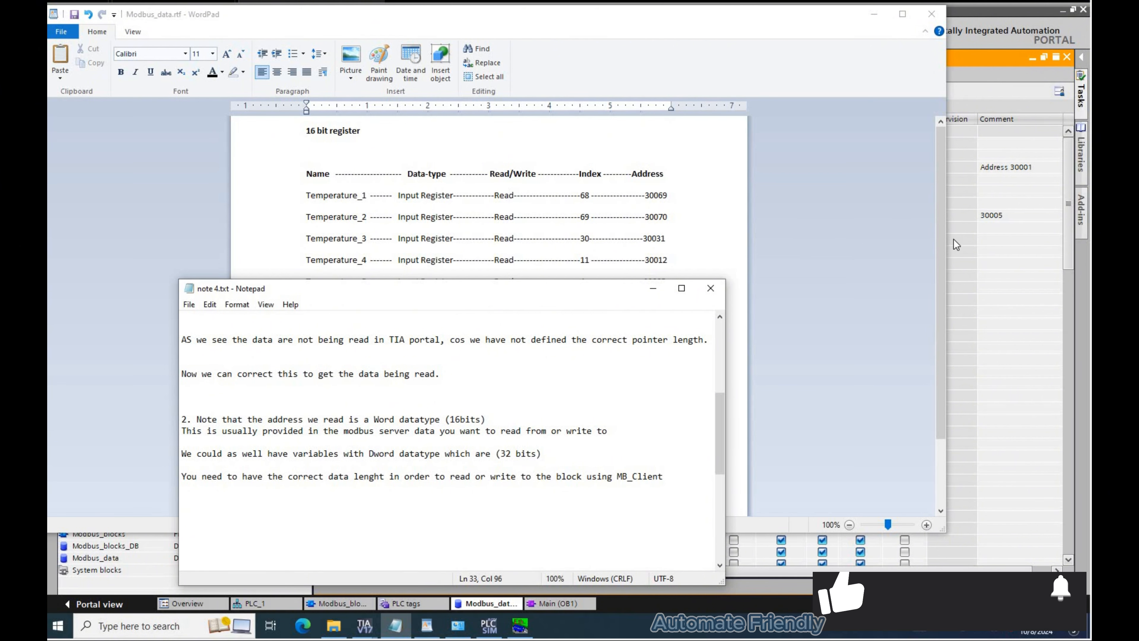
# - Add the note line "I will adjust the second block from Word datatype address to DWord datatype"
pyautogui.press('Return')
pyautogui.press('Return')
pyautogui.press('Return')
pyautogui.write('I will adjust the ')
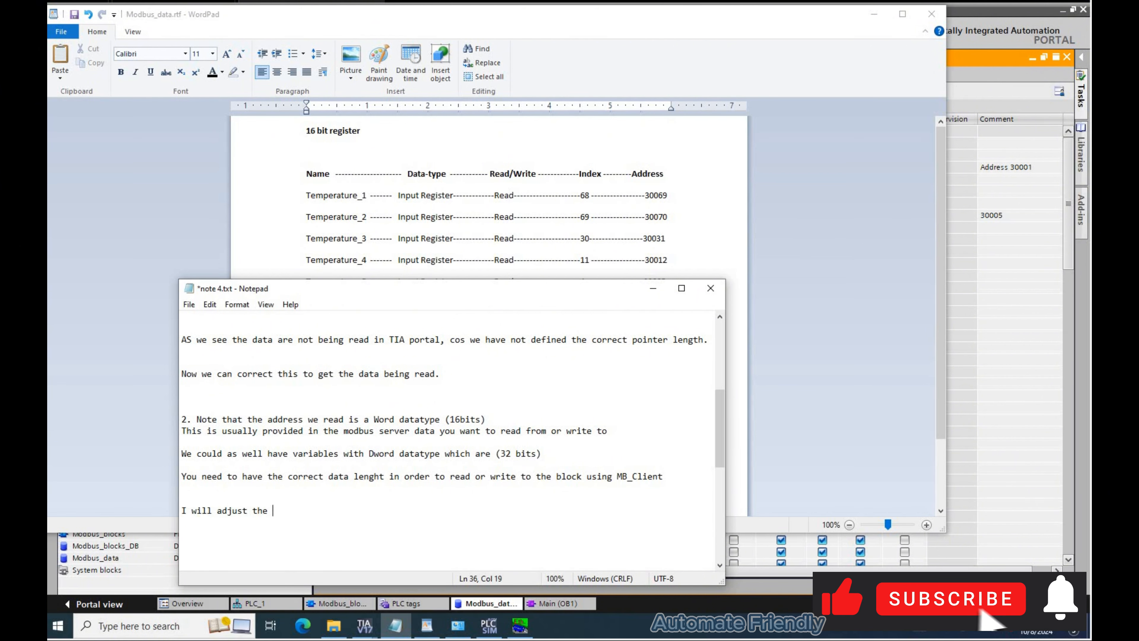
pyautogui.write('second block from ')
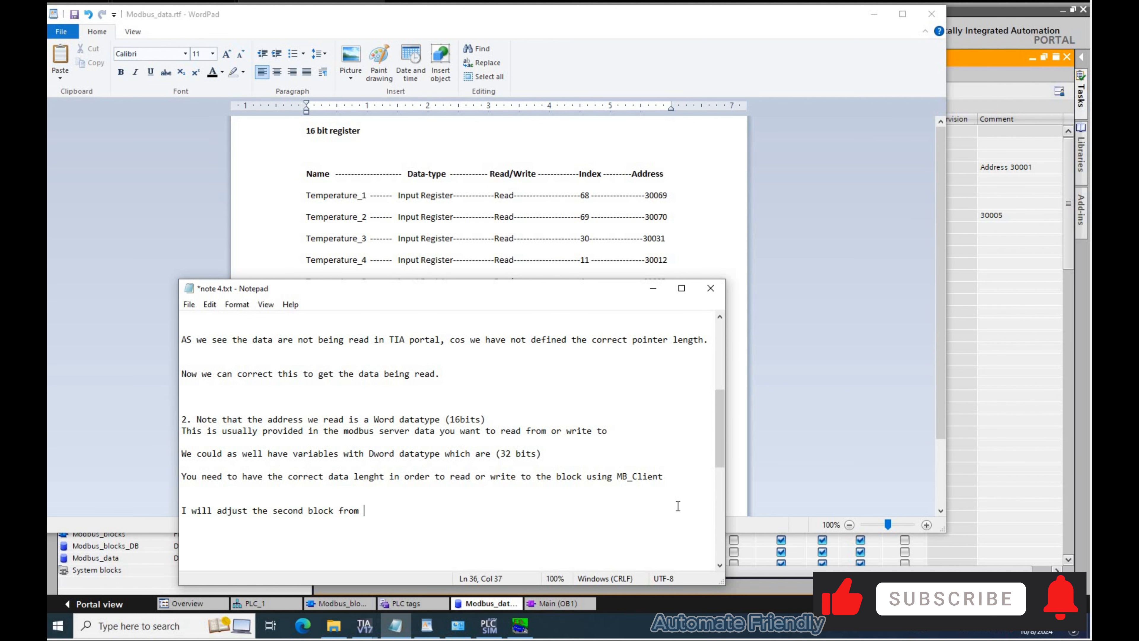
pyautogui.write('Word datatype address to DWord dataty')
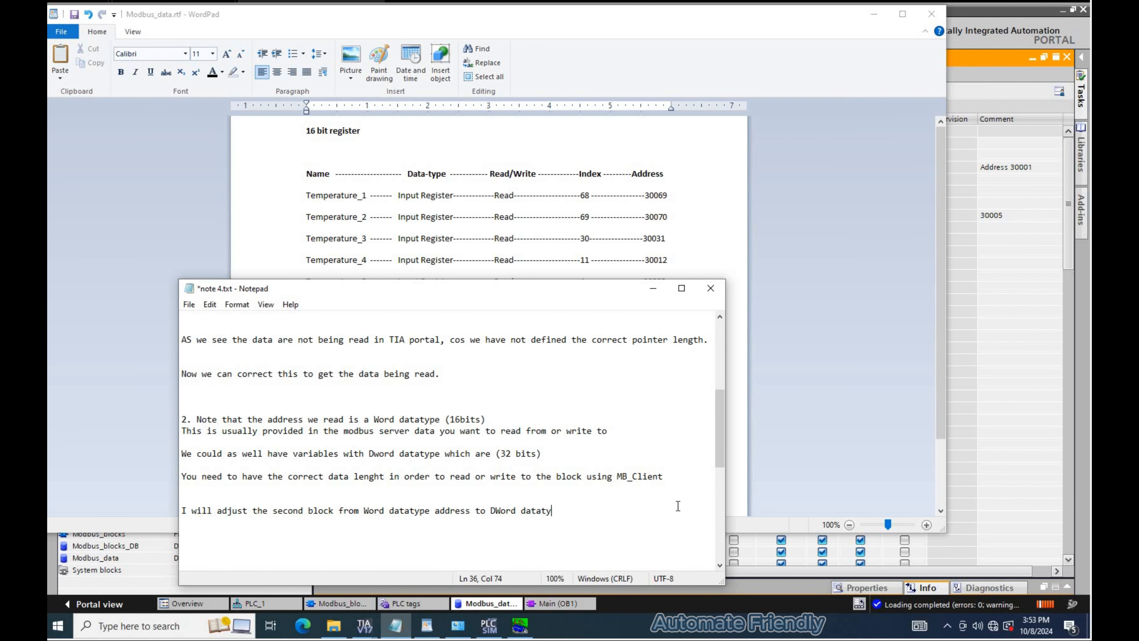
pyautogui.write('pe')
# - In the register list, paste a copy of the 2nd MB_client block table below a slash separator under a bold "DWORD data" heading
pyautogui.click(738, 418)
pyautogui.moveTo(696, 406); pyautogui.dragTo(306, 326)
pyautogui.scroll(-2, 666, 458)
pyautogui.click(666, 458)
pyautogui.press('Return')
pyautogui.press('Return')
pyautogui.write('/////////')
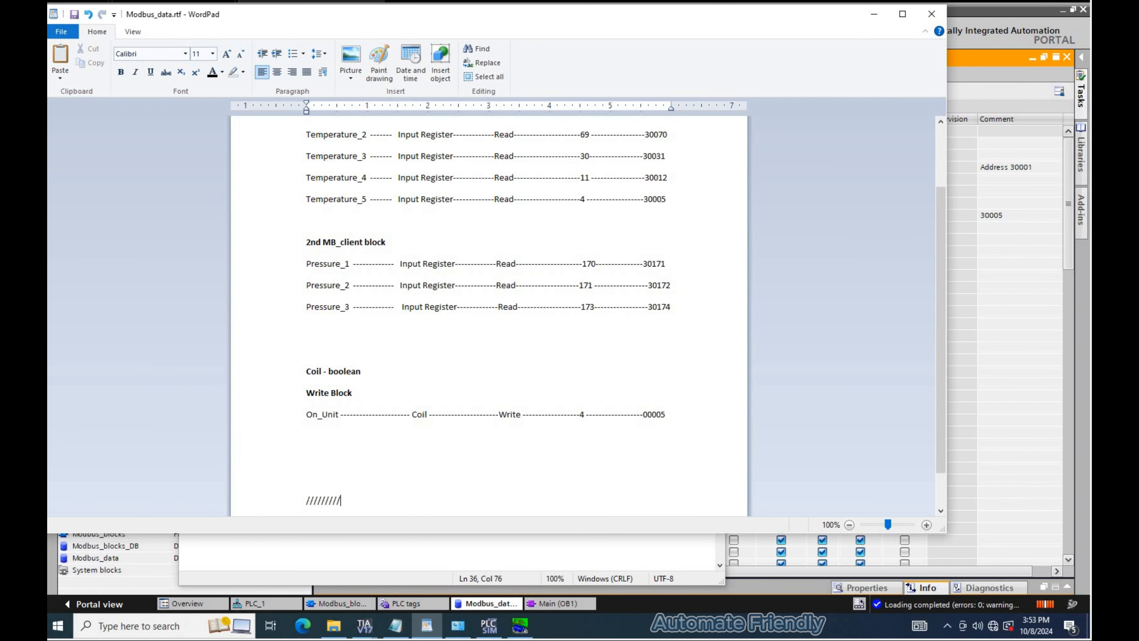
pyautogui.write('/////////////////////')
pyautogui.press('Return')
pyautogui.press('Return')
pyautogui.hotkey('ctrl', 'v')
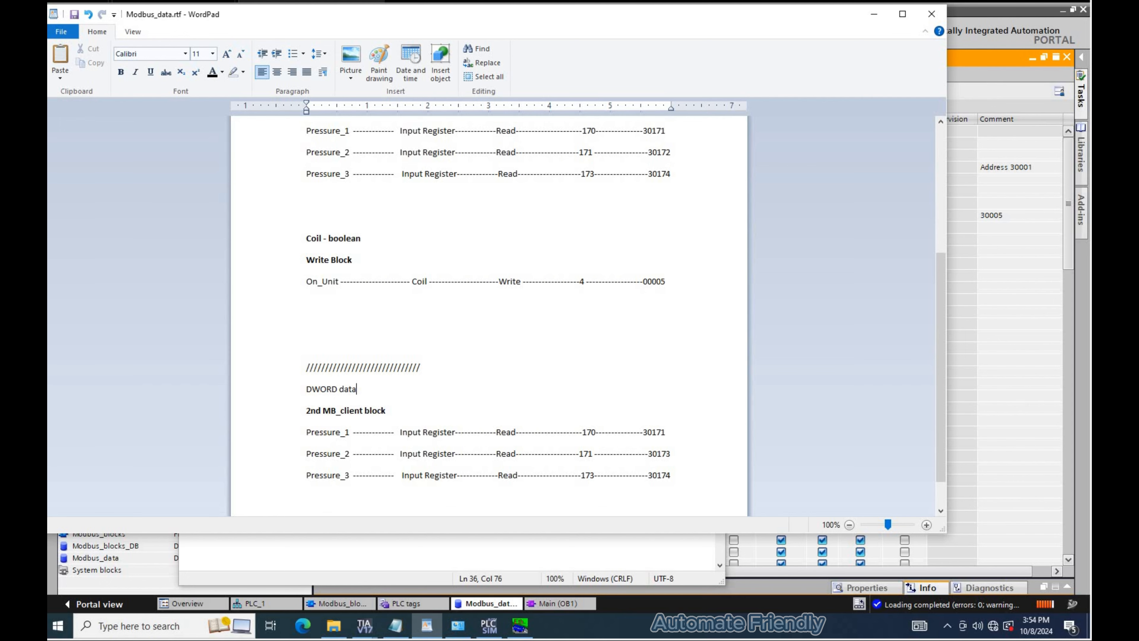
pyautogui.moveTo(375, 390); pyautogui.dragTo(311, 399)
pyautogui.hotkey('ctrl', 'b')
pyautogui.click(672, 476)
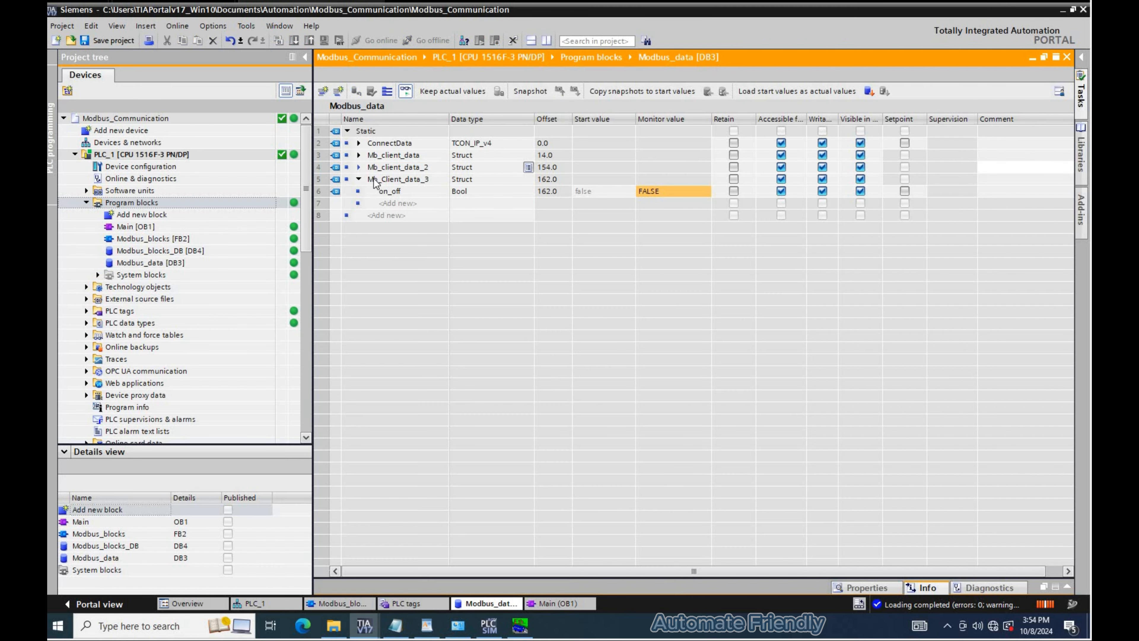
# - Expand Mb_client_data_2, switch the CPU to STOP mode, and go offline
pyautogui.click(384, 168)
pyautogui.click(497, 42)
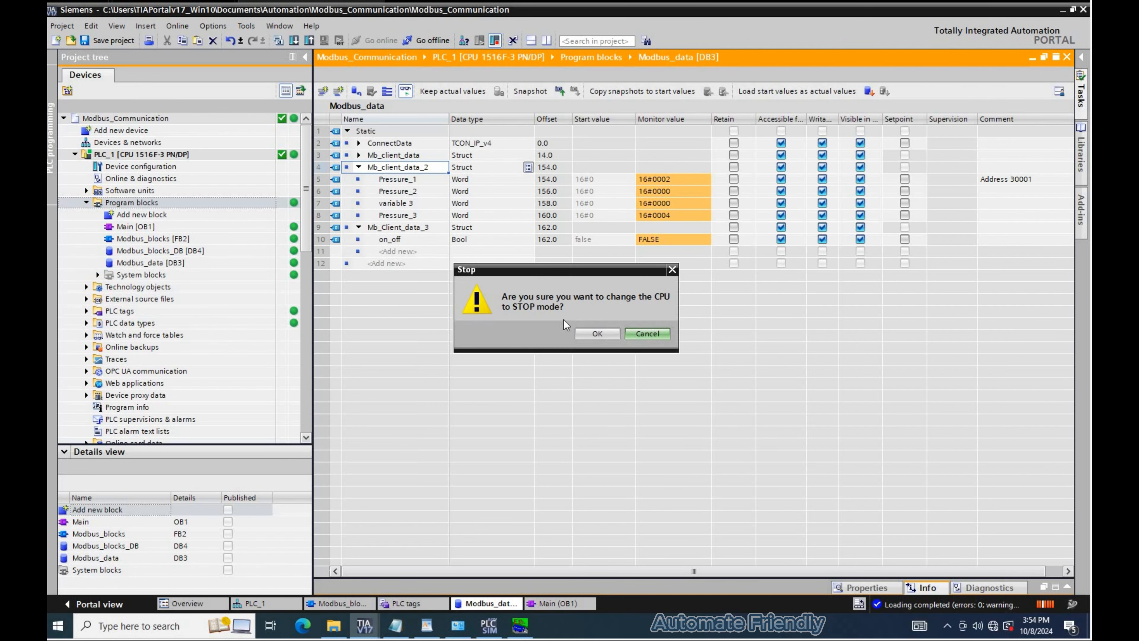
pyautogui.click(597, 334)
pyautogui.click(405, 40)
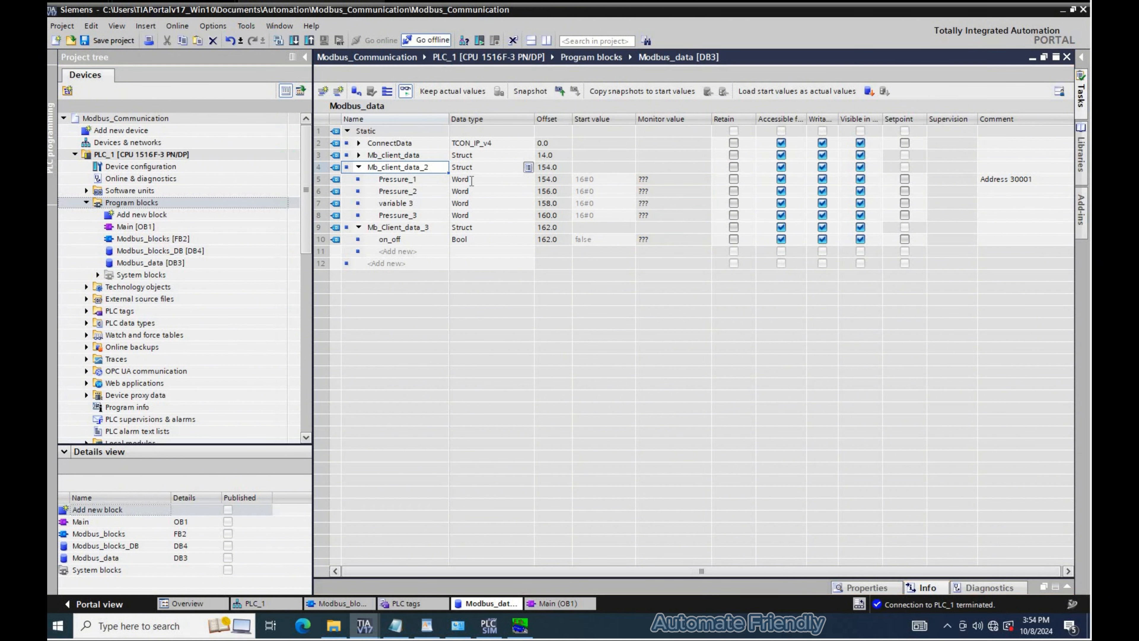
# - Change the data type of Pressure_1, Pressure_2, variable 3 and Pressure_3 in Mb_client_data_2 to DWord
pyautogui.doubleClick(467, 179)
pyautogui.write('DWord')
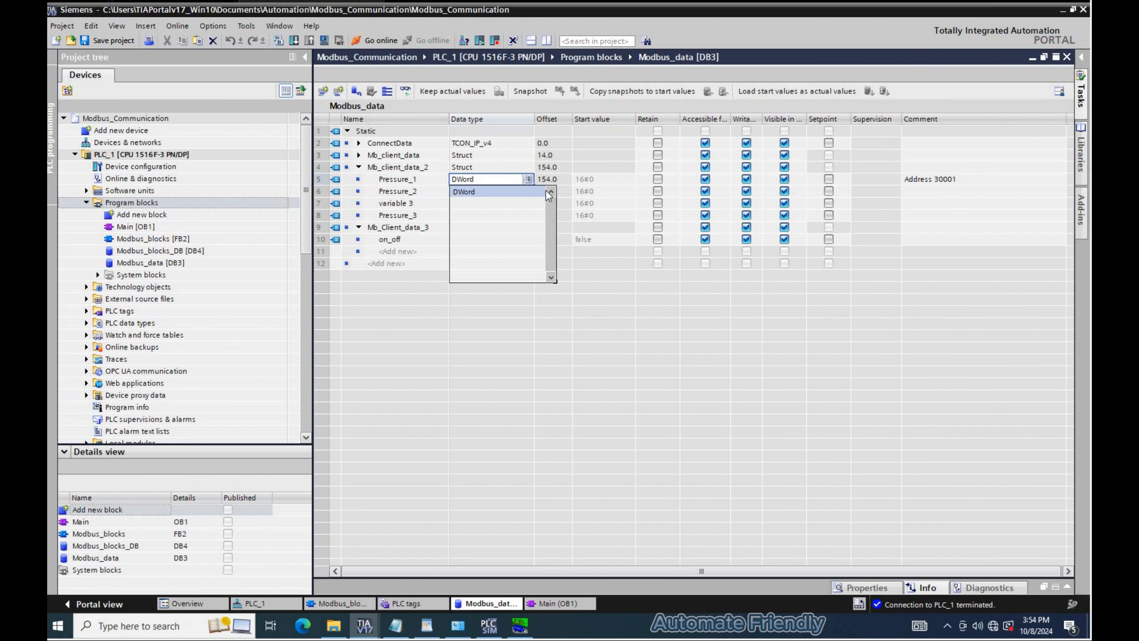
pyautogui.press('Return')
pyautogui.moveTo(535, 185); pyautogui.dragTo(530, 220)
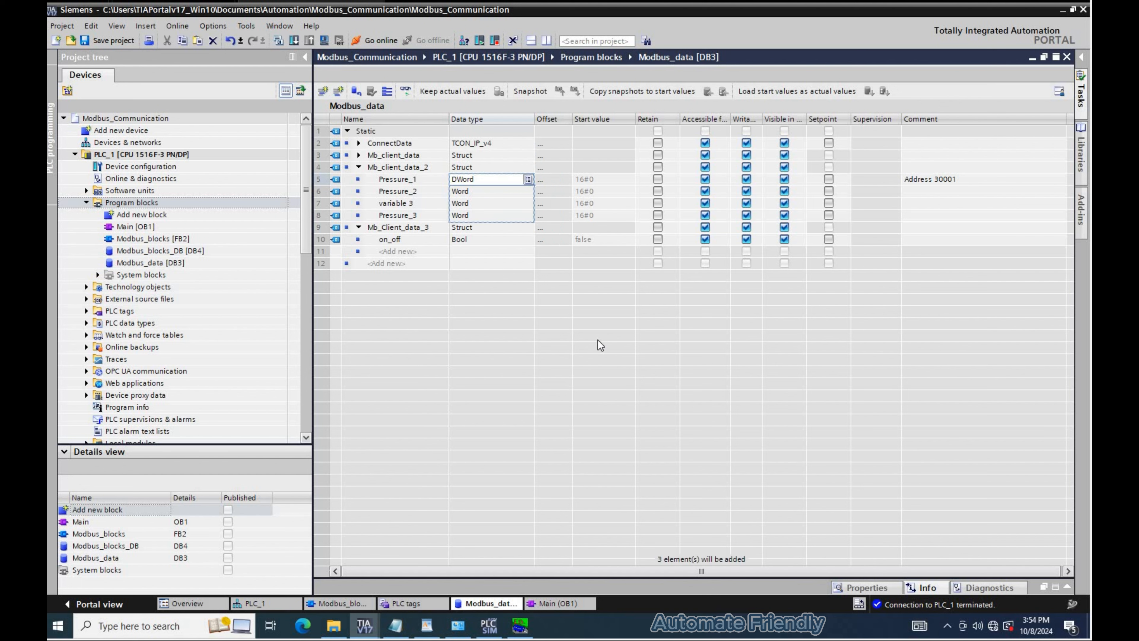
pyautogui.moveTo(600, 345); pyautogui.dragTo(600, 346)
pyautogui.press('Return')
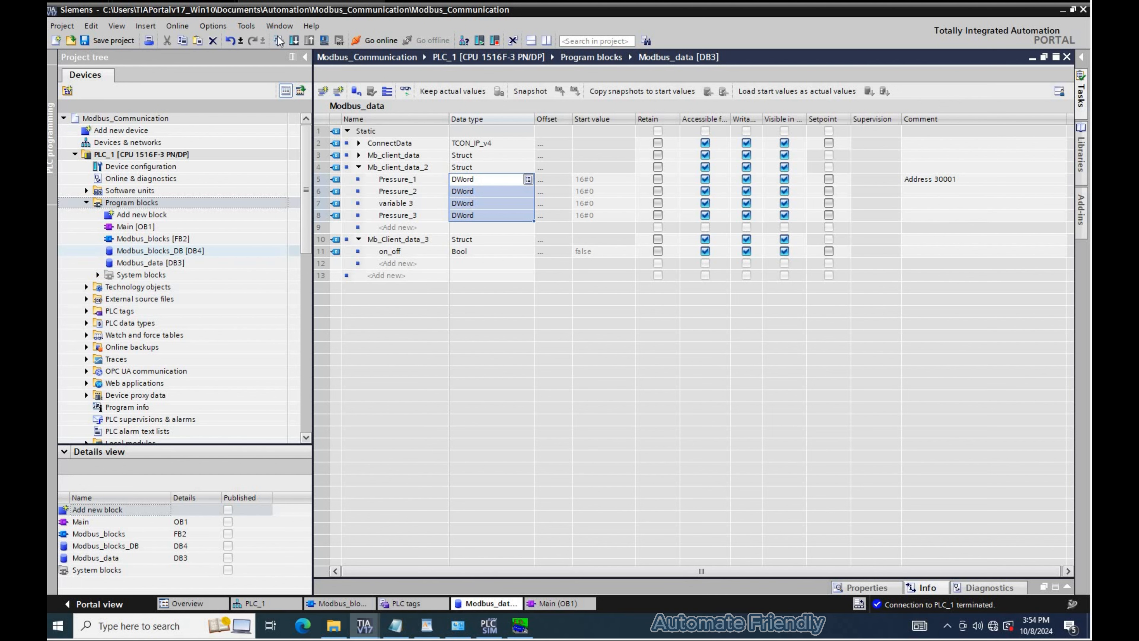
# - Compile the Modbus_data block
pyautogui.click(147, 250)
pyautogui.hotkey('ctrl', 'b')
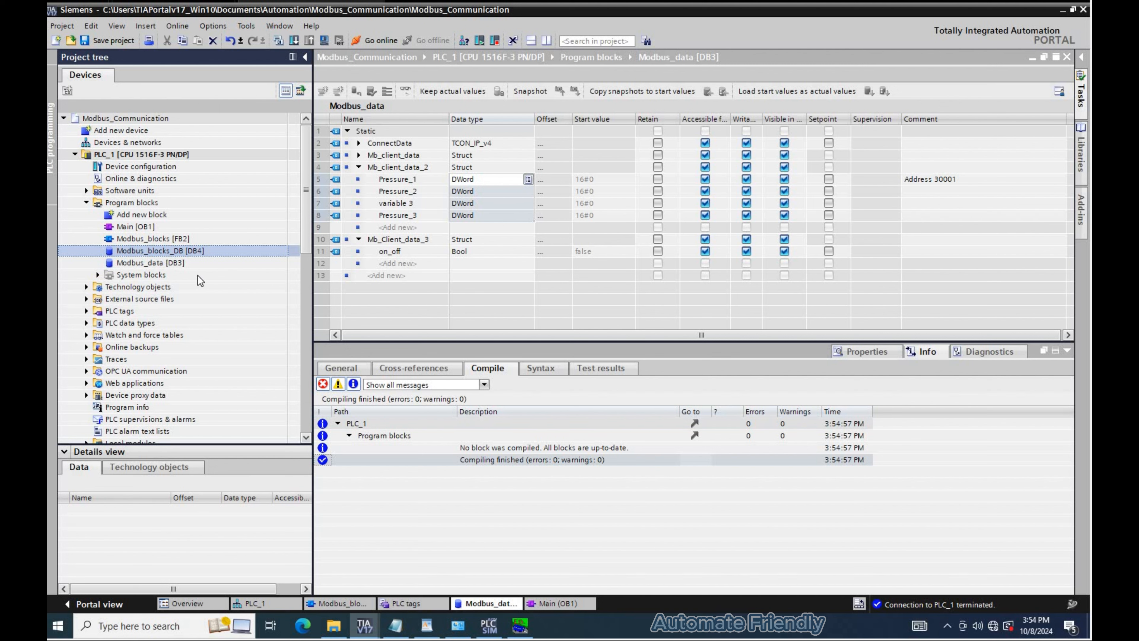
pyautogui.click(195, 263)
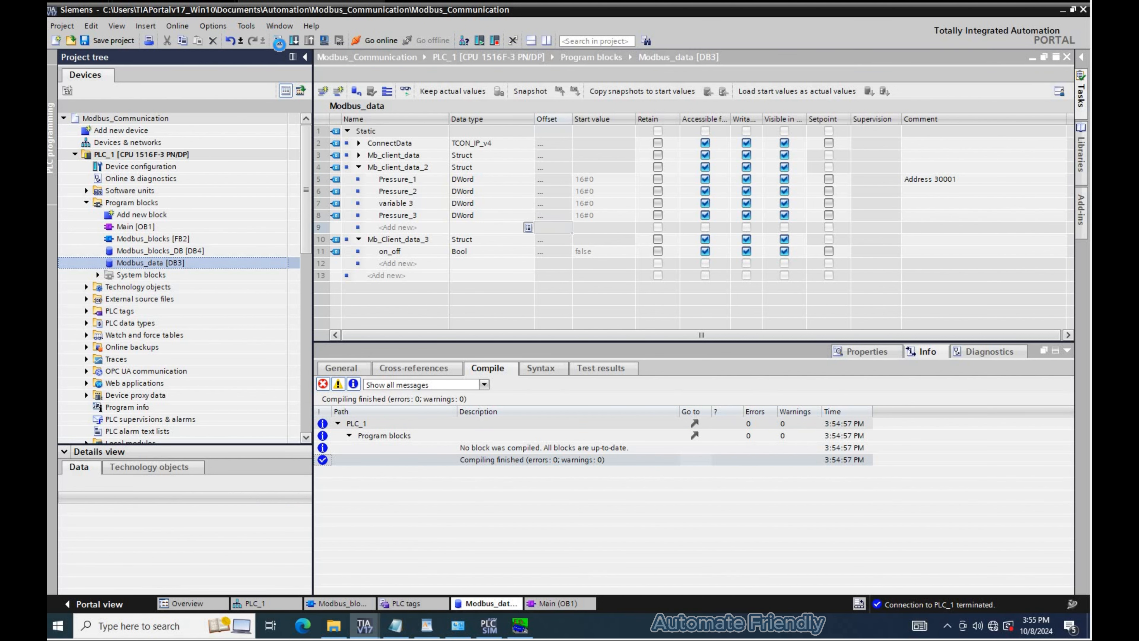
pyautogui.click(278, 42)
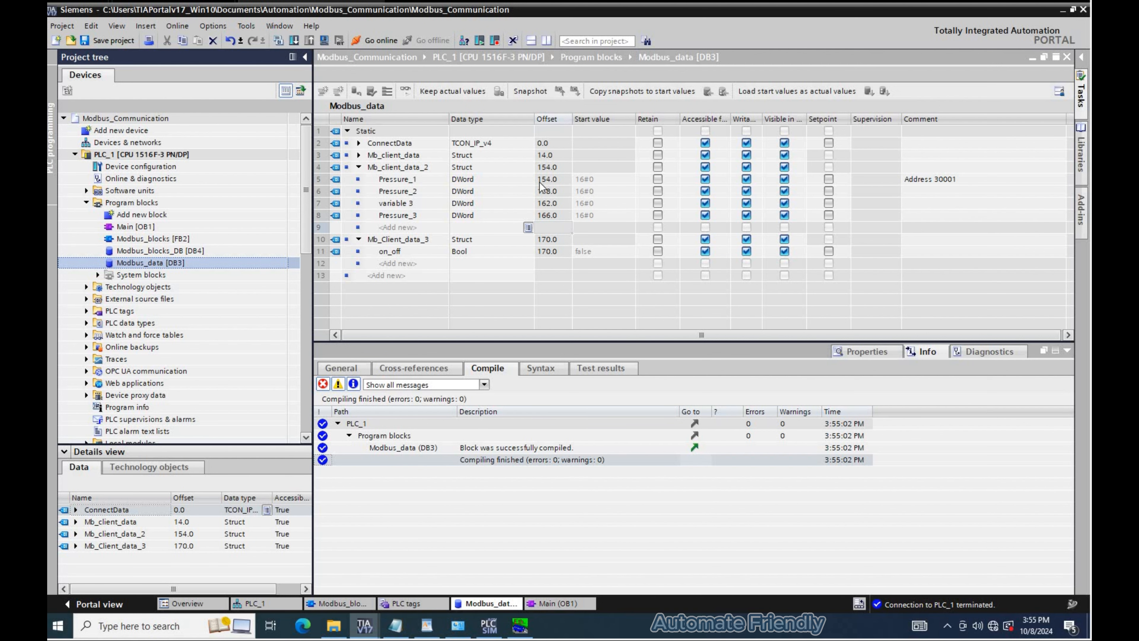
# - Note that the offset contains 4 bytes == (32 bits) for DWORD compared to WORD datatype
pyautogui.hotkey('alt', 'Tab')
pyautogui.write('ice the Of')
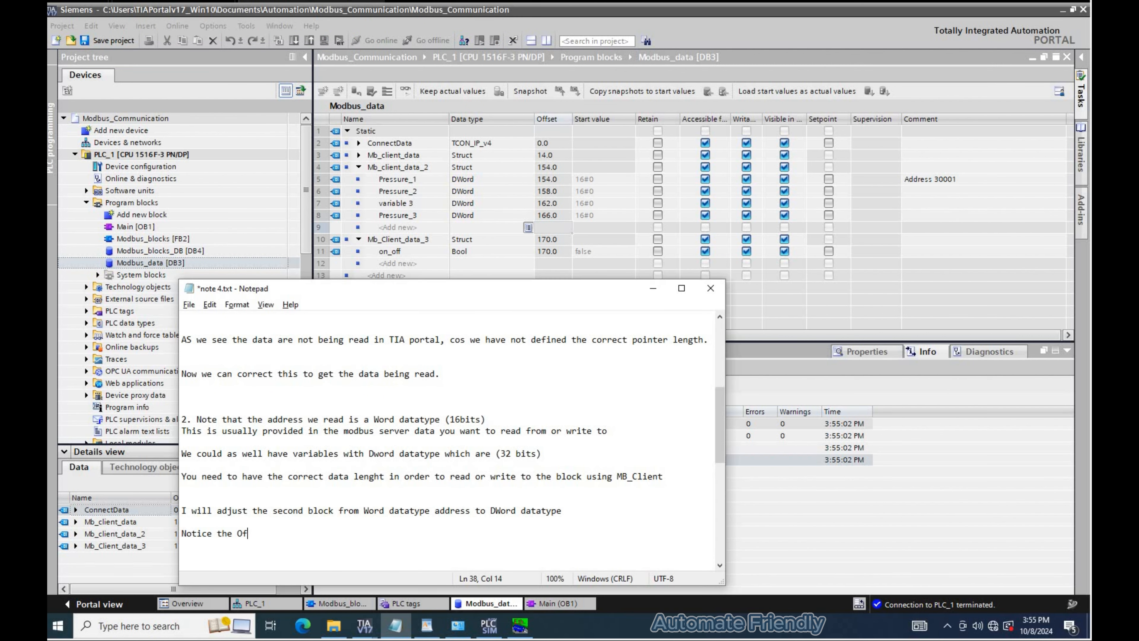
pyautogui.write('fset contains 4byte == (')
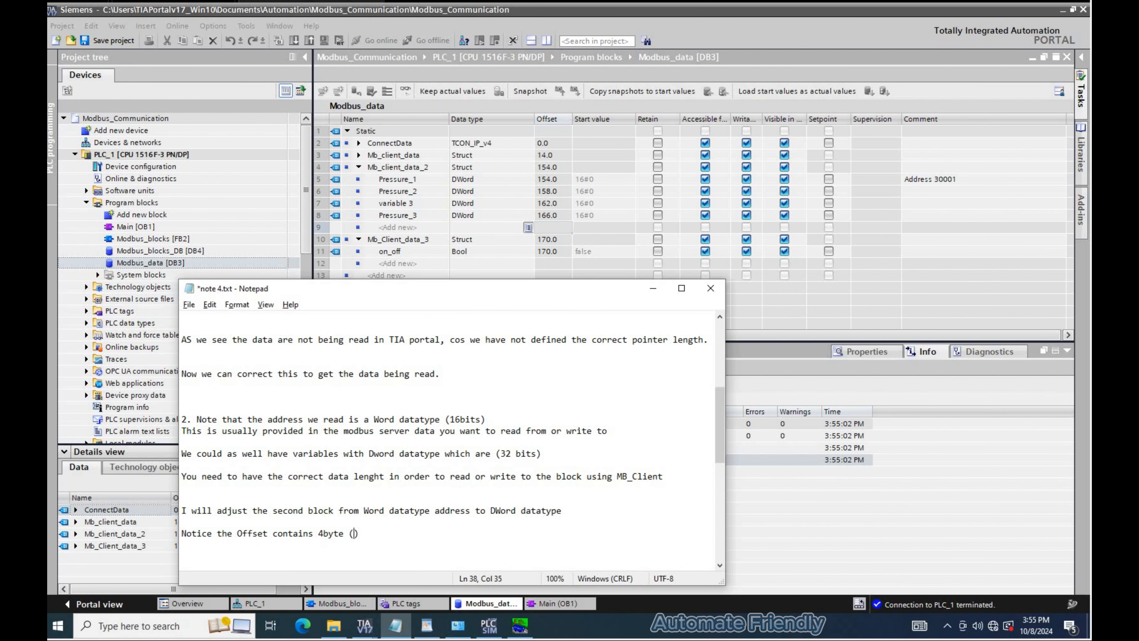
pyautogui.write('32 bits')
pyautogui.press('Left')
pyautogui.press('Left')
pyautogui.press('Left')
pyautogui.press('Left')
pyautogui.press('Left')
pyautogui.press('Left')
pyautogui.press('Left')
pyautogui.press('Left')
pyautogui.write('== (32 bits) for DW')
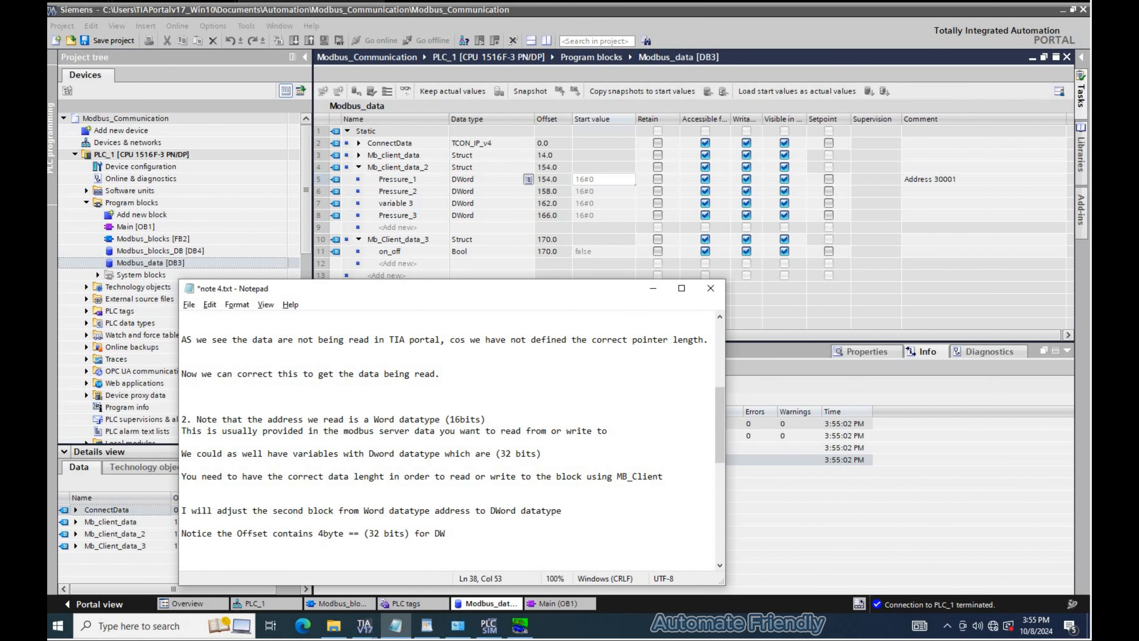
pyautogui.write('ORD compared to WORD datatype whic')
pyautogui.hotkey('alt', 'Tab')
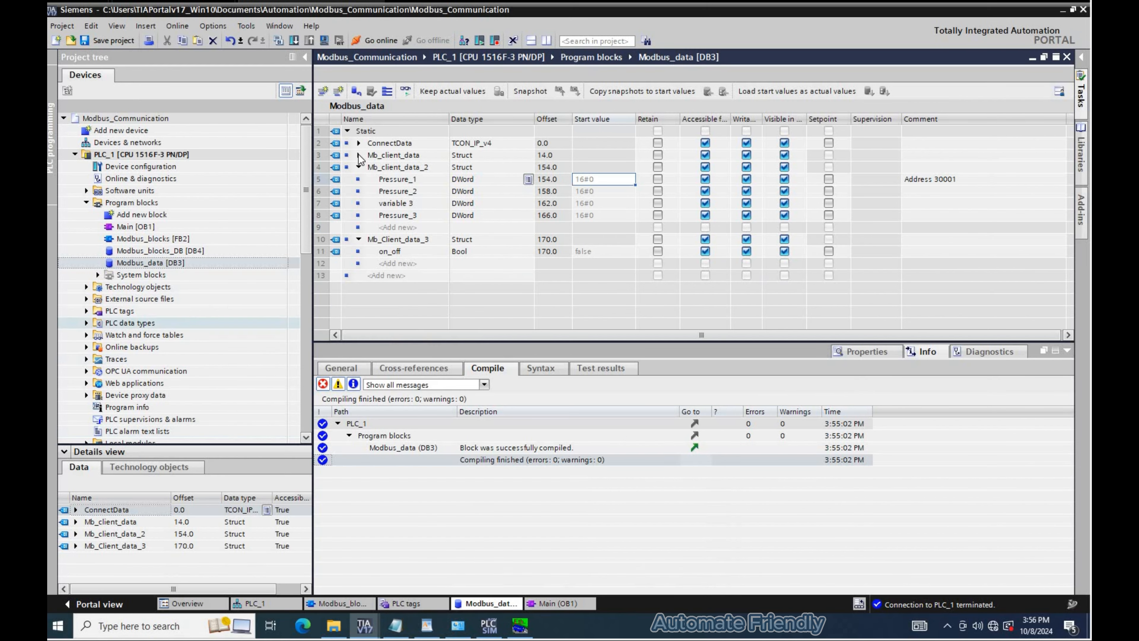
# - Expand and collapse Mb_client_data to compare its Word offsets with the DWord ones
pyautogui.click(358, 155)
pyautogui.click(494, 167)
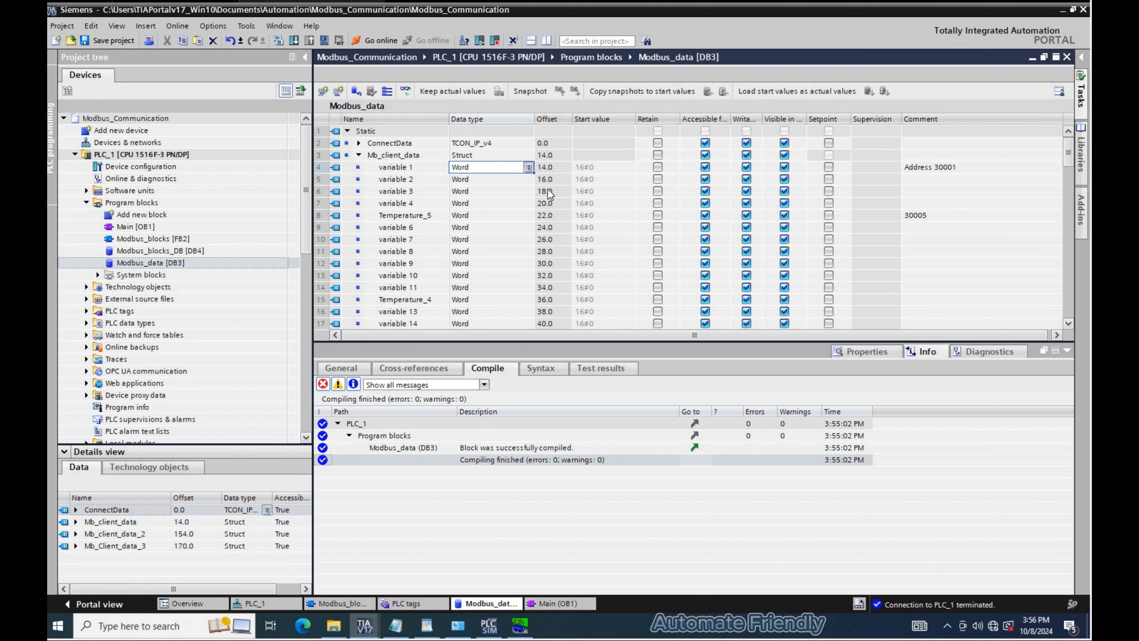
pyautogui.click(360, 155)
# - Change Pressure_1's comment in Mb_client_data_2 to "Address 30171"
pyautogui.click(319, 225)
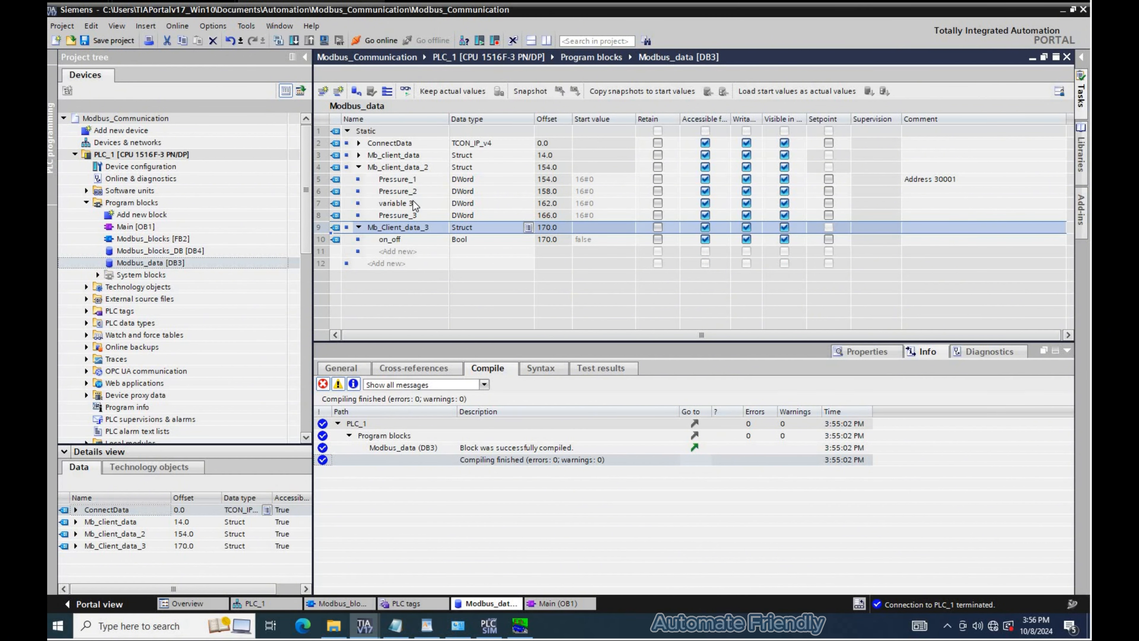
pyautogui.click(419, 180)
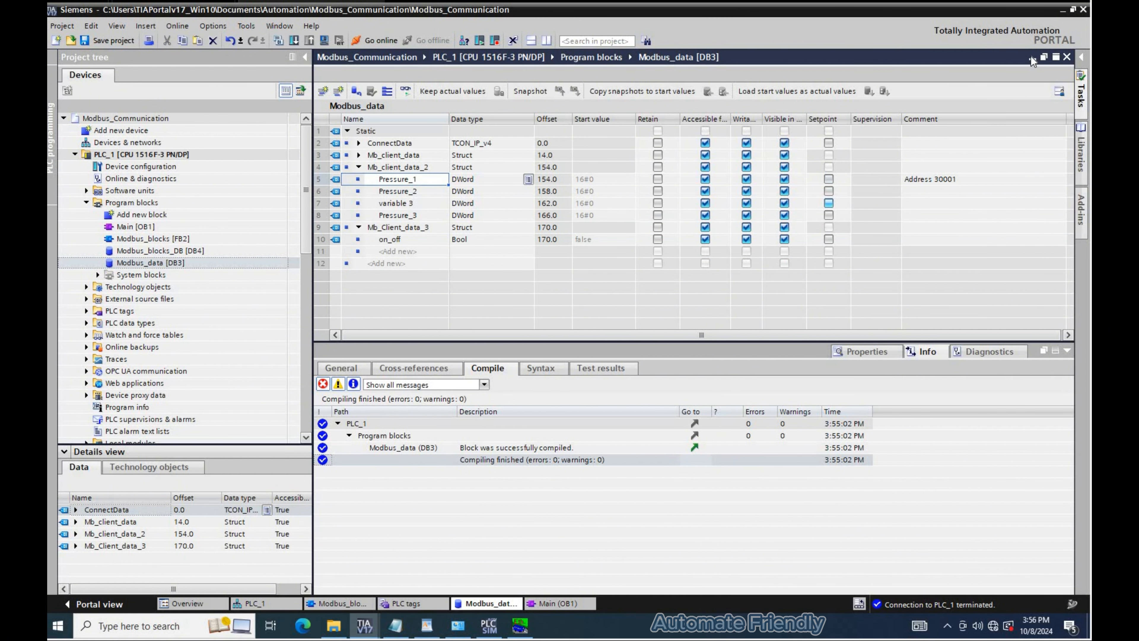
pyautogui.click(1066, 350)
pyautogui.doubleClick(959, 180)
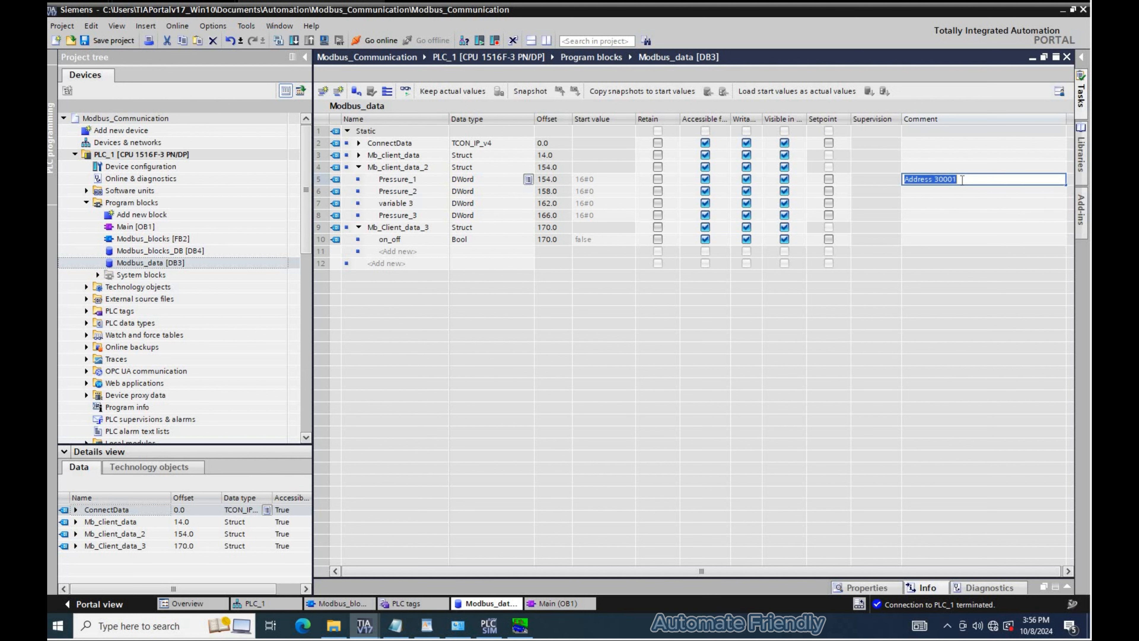
pyautogui.press('End')
pyautogui.press('BackSpace')
pyautogui.press('BackSpace')
pyautogui.write('171')
pyautogui.press('Return')
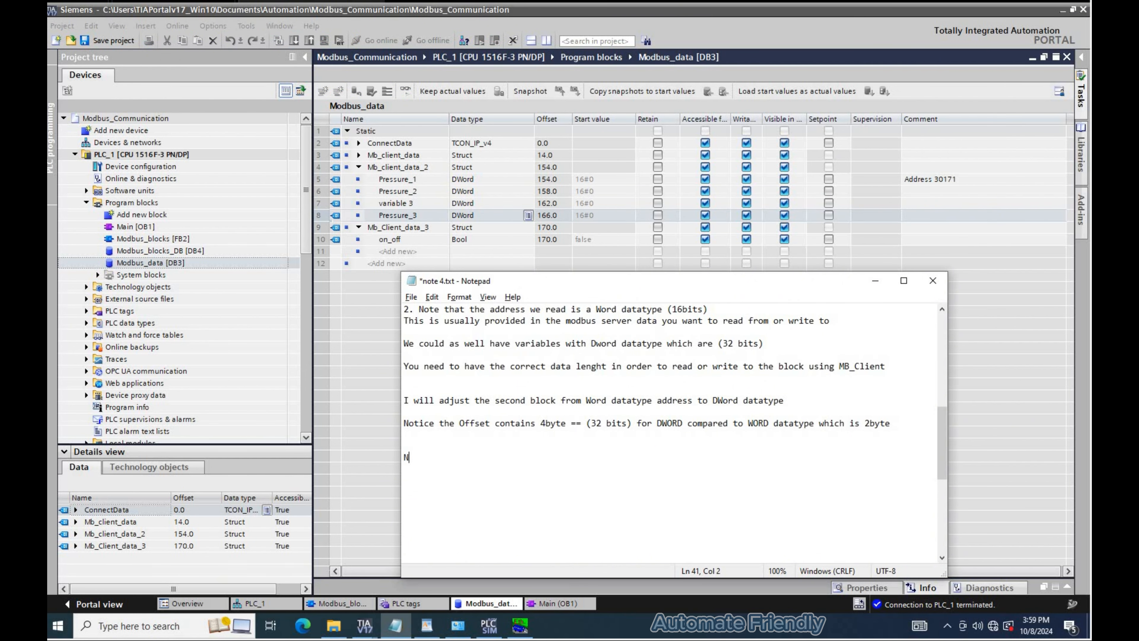
# - Add notes in Notepad explaining the address length is now 8: four addresses multiplied by 2 for DWord
pyautogui.write('ow we have to assign the correct address le')
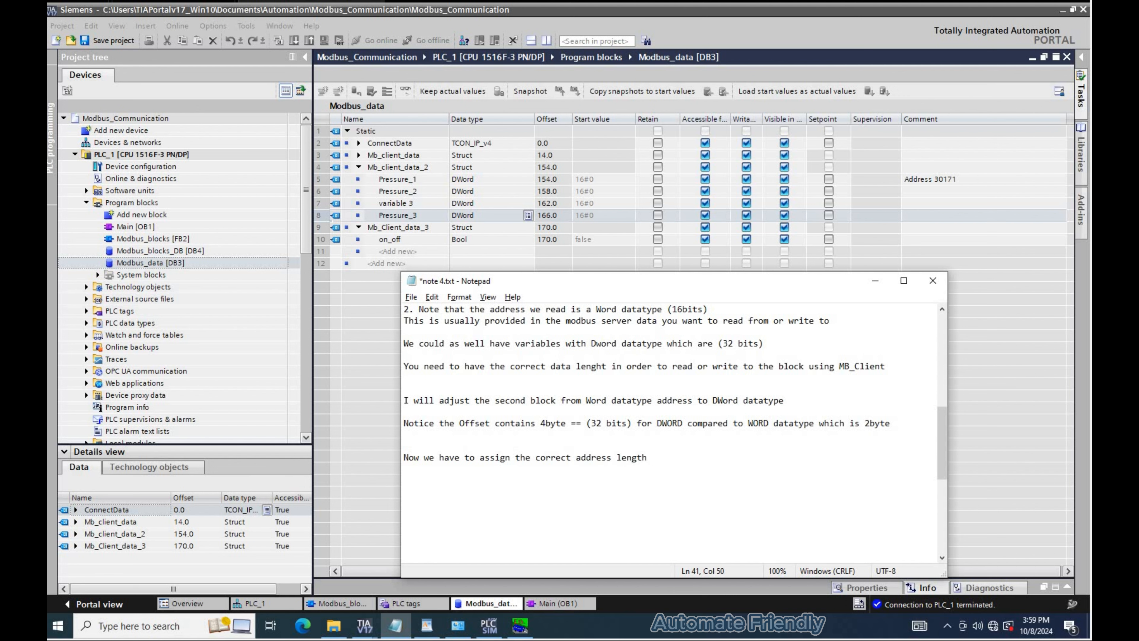
pyautogui.write('ngth, previously it was 4 (16bit - Word), now i will assign 8,')
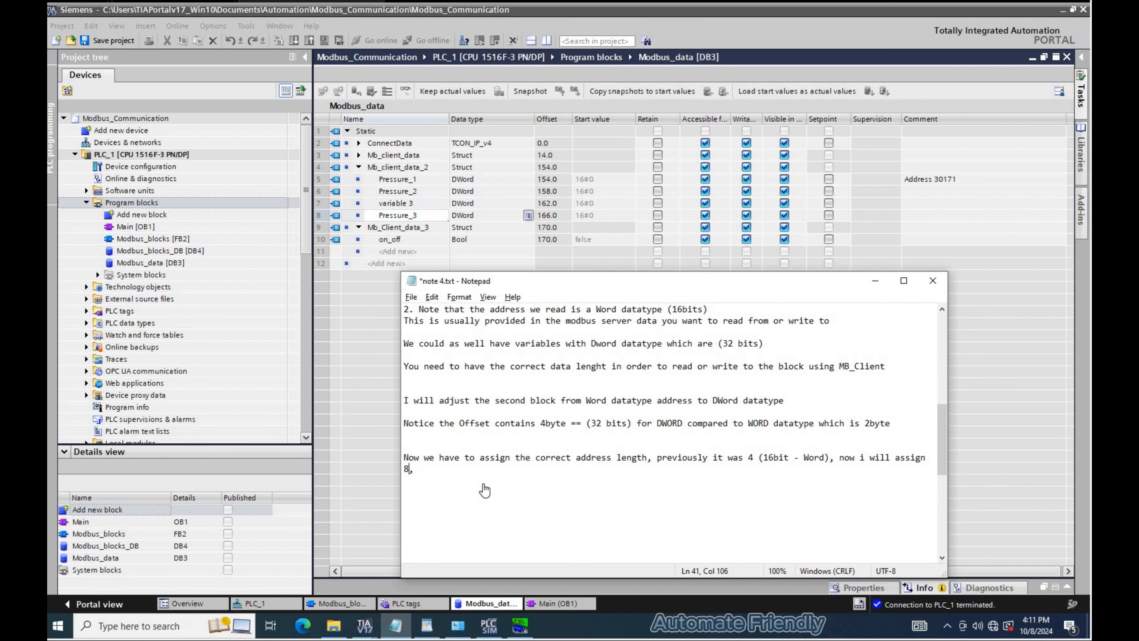
pyautogui.write('I do this by counting the addresses = 4, and multiply by 2 ==> 8')
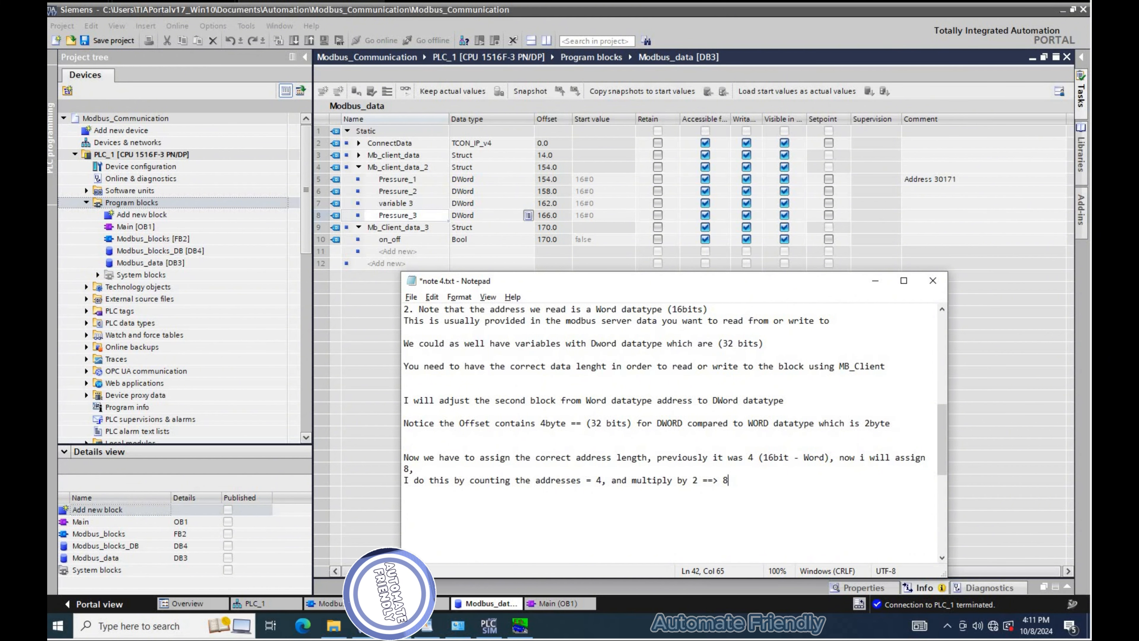
pyautogui.press('Return')
pyautogui.write('Lets see if the address length works well')
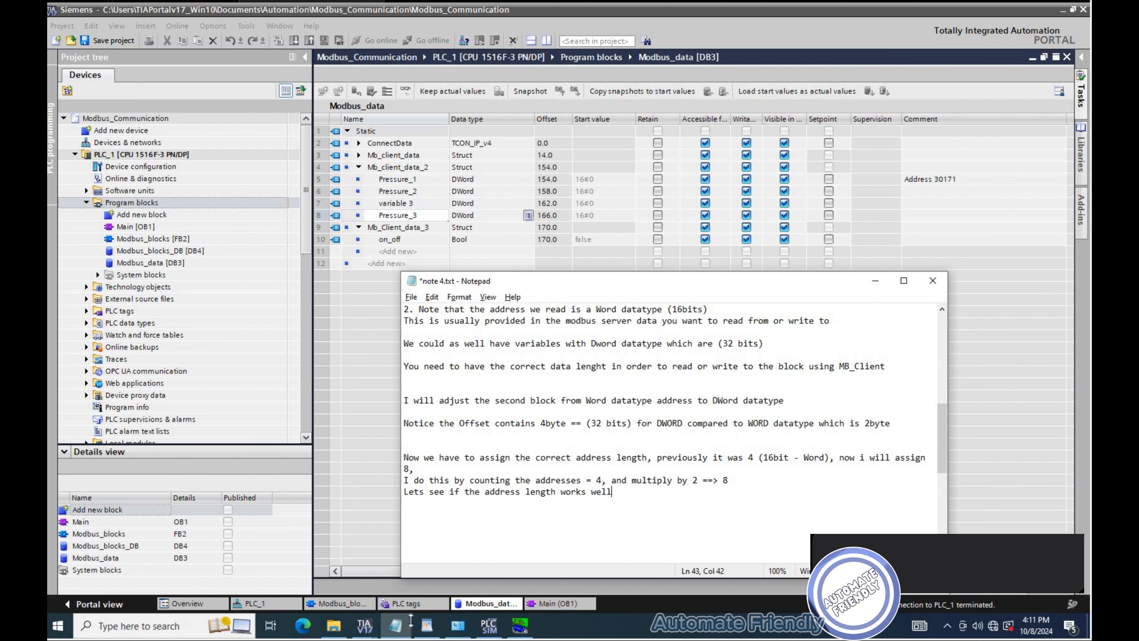
# - Set MB_DATA_LEN of the Network 2 Pressure parameters MB_CLIENT block to 8
pyautogui.moveTo(364, 625)
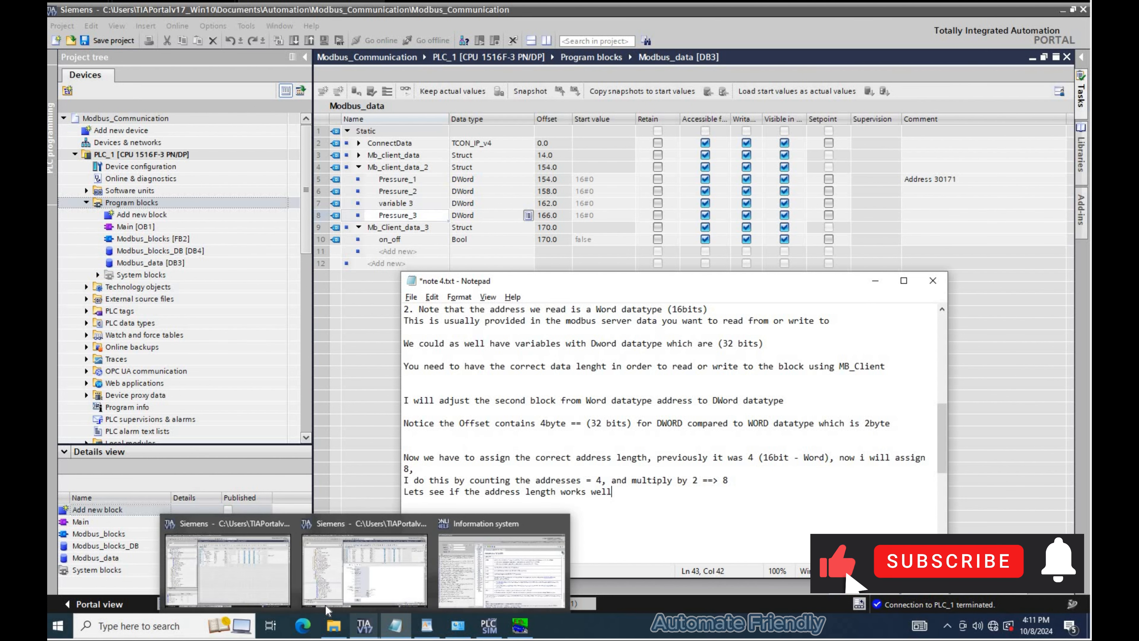
pyautogui.click(332, 605)
pyautogui.doubleClick(393, 343)
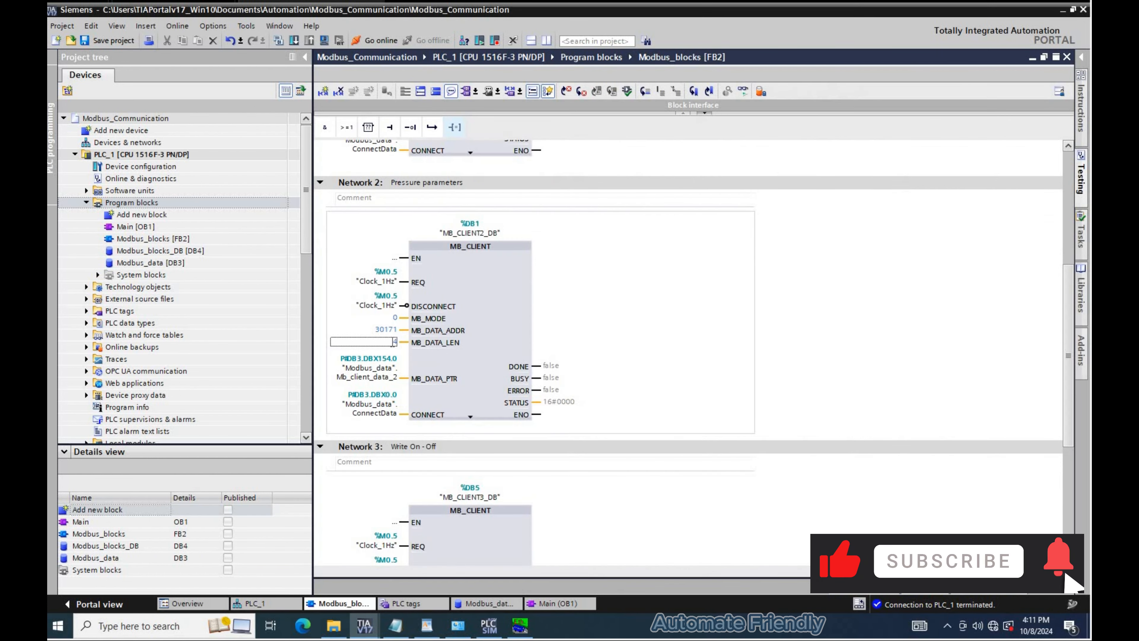
pyautogui.write('8')
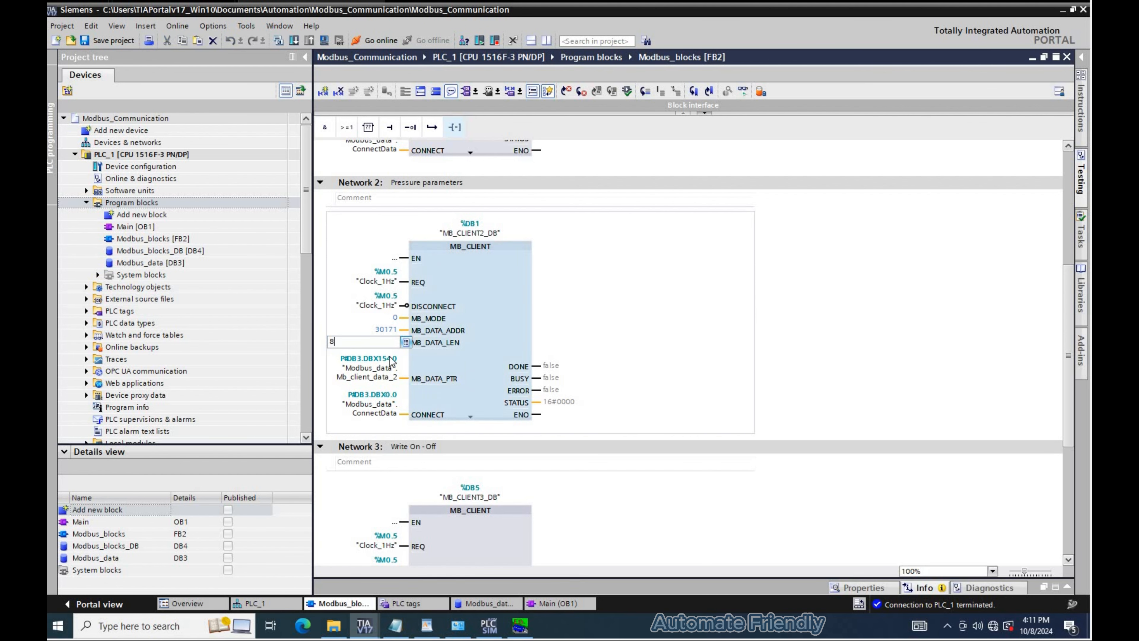
pyautogui.press('Return')
# - Download the updated program to PLC_1
pyautogui.click(294, 40)
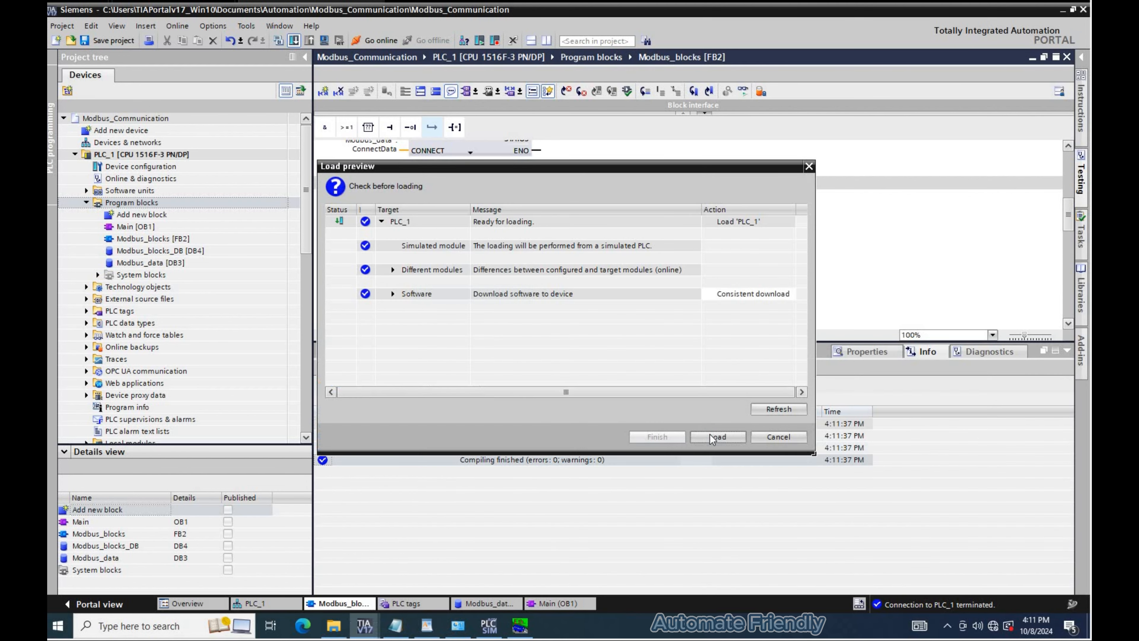
pyautogui.click(717, 436)
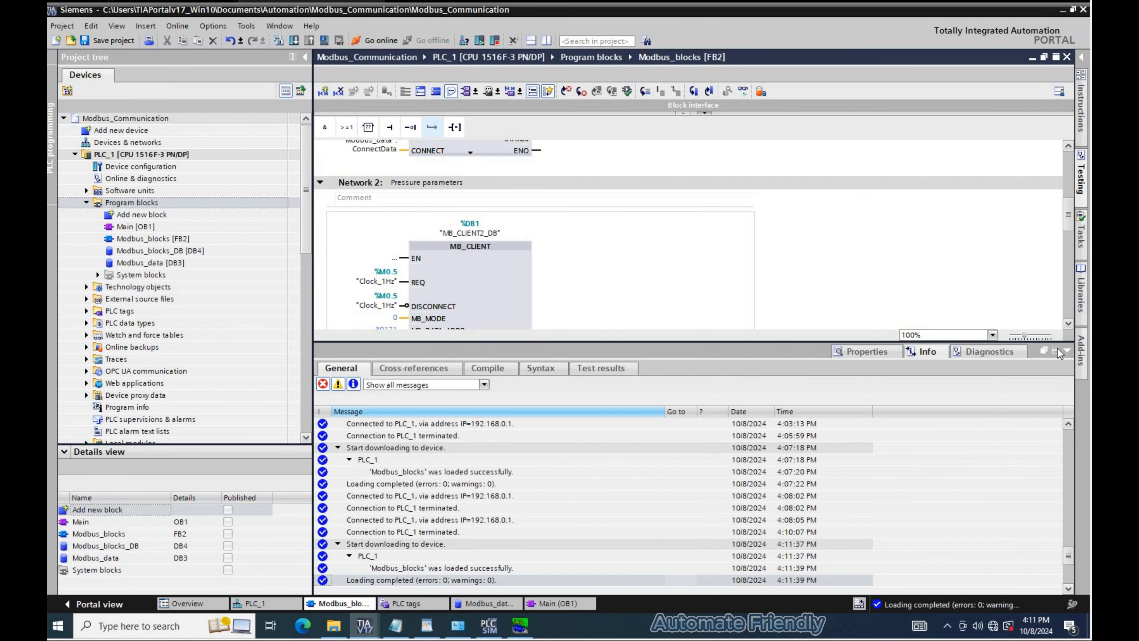
pyautogui.click(1067, 350)
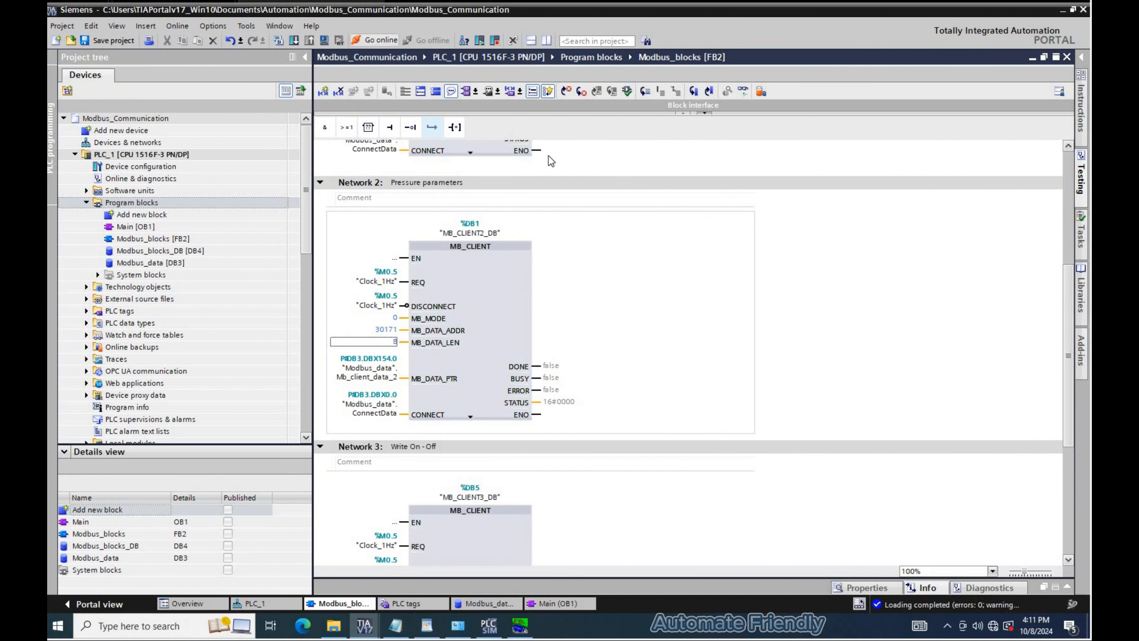
# - Go online and monitor the MB_CLIENT networks and the Modbus_data block values
pyautogui.click(438, 310)
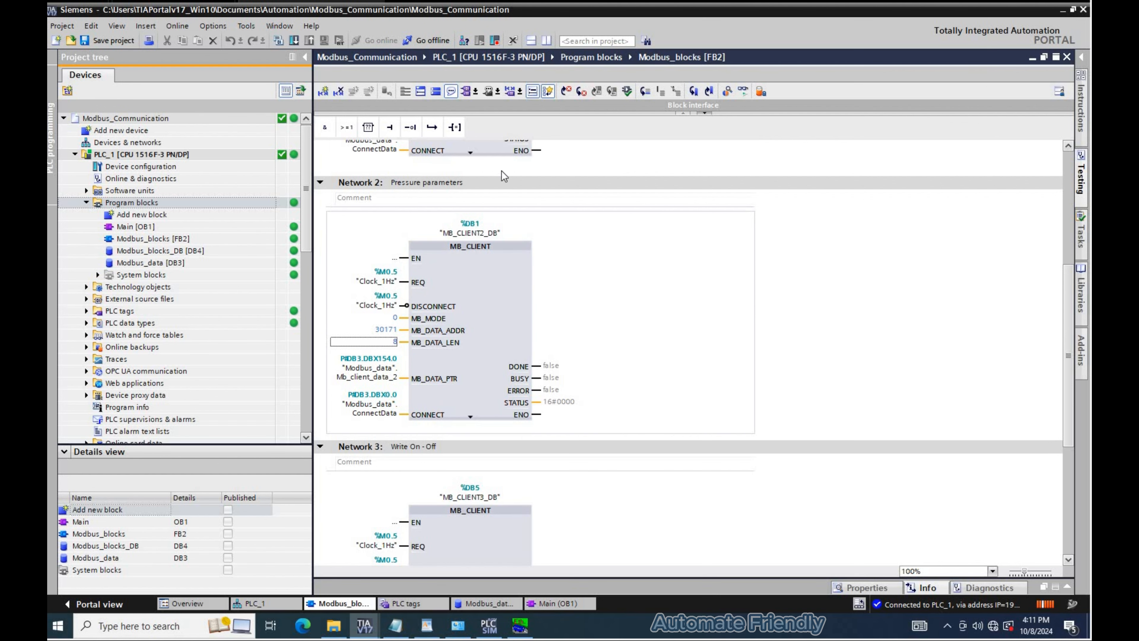
pyautogui.scroll(6, 583, 161)
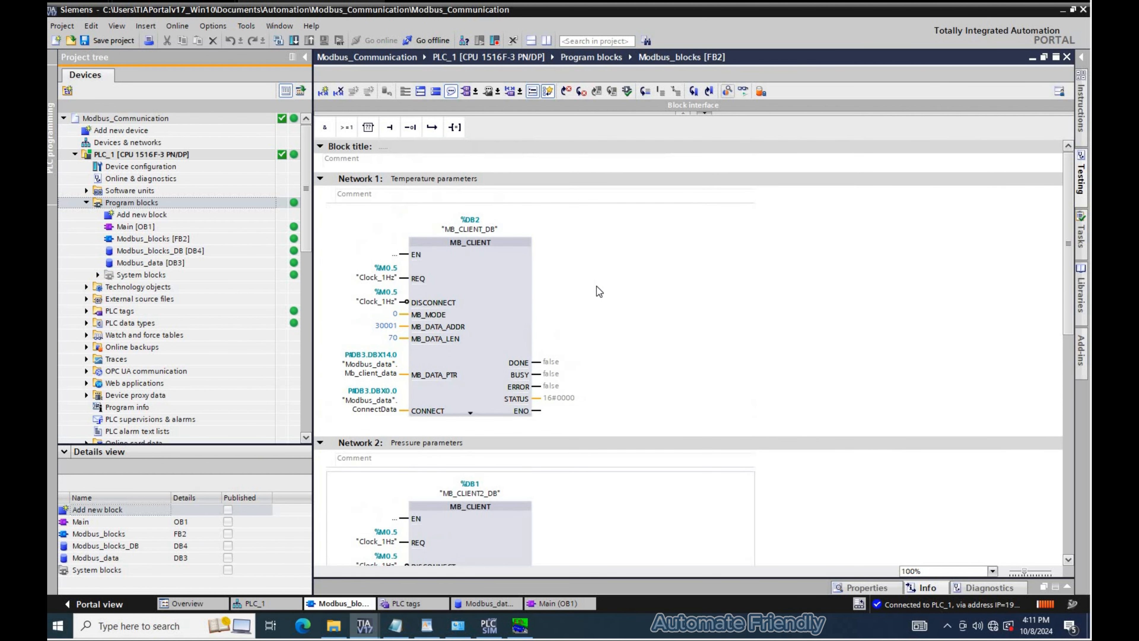
pyautogui.scroll(-8, 596, 289)
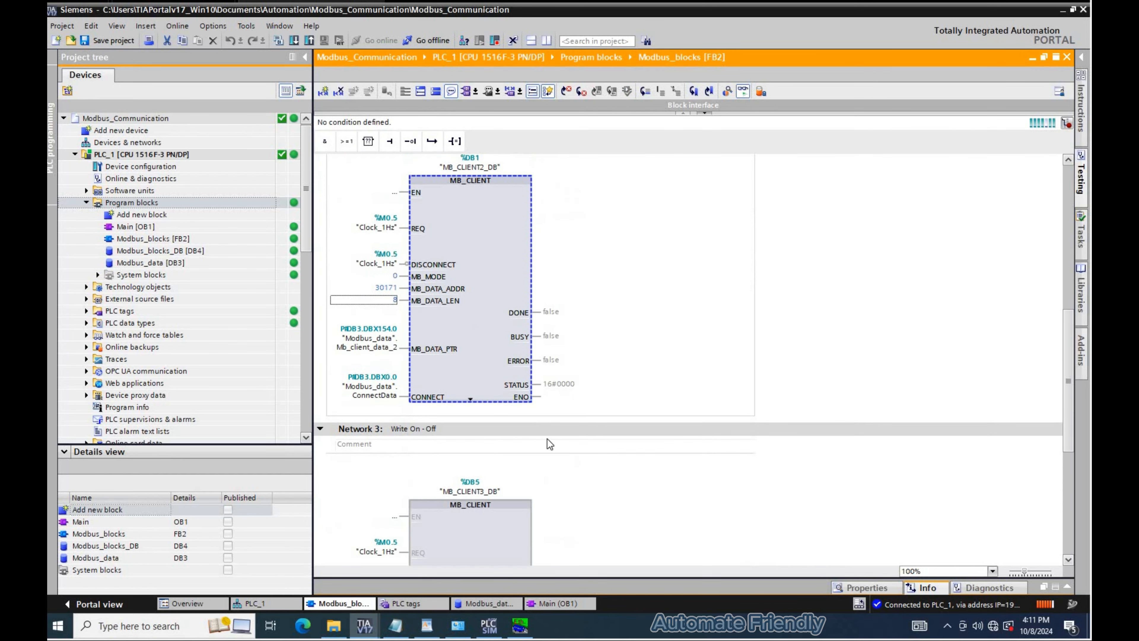
pyautogui.scroll(-3, 550, 444)
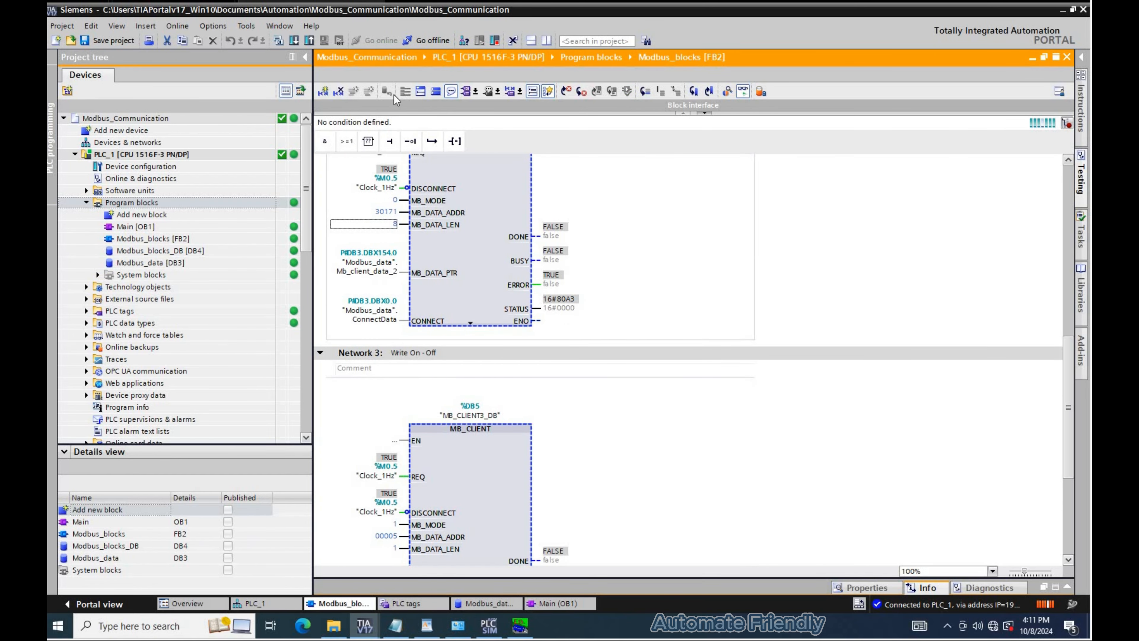
pyautogui.hotkey('ctrl', 't')
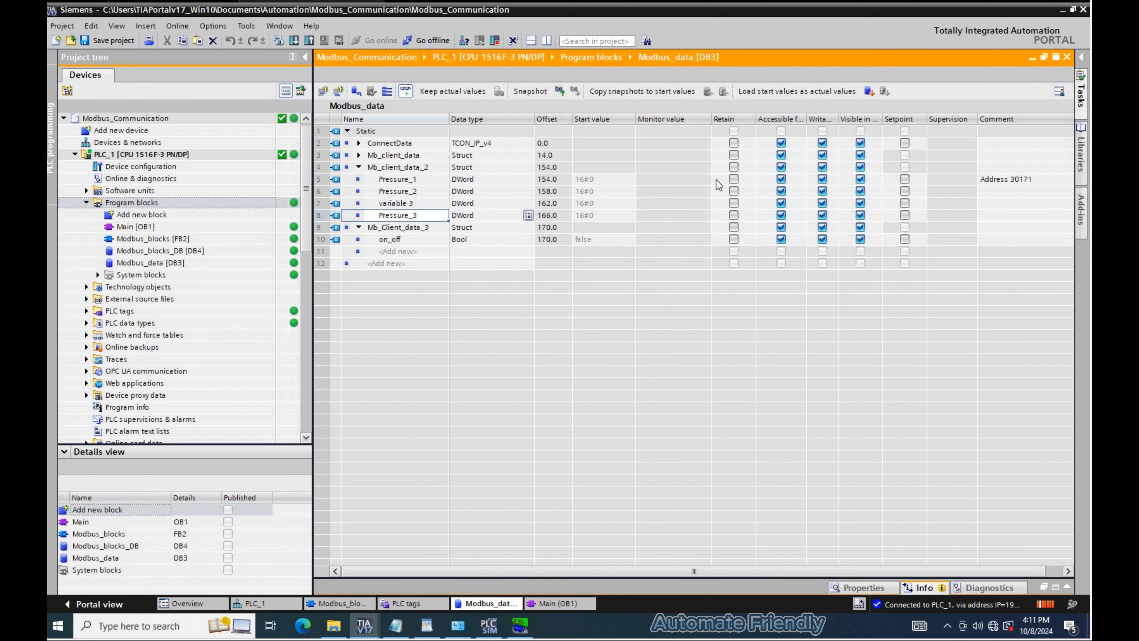
# - In the Modbus simulator, set analog inputs 300172, 300173 and 300174 to 5, 6 and 7
pyautogui.click(520, 625)
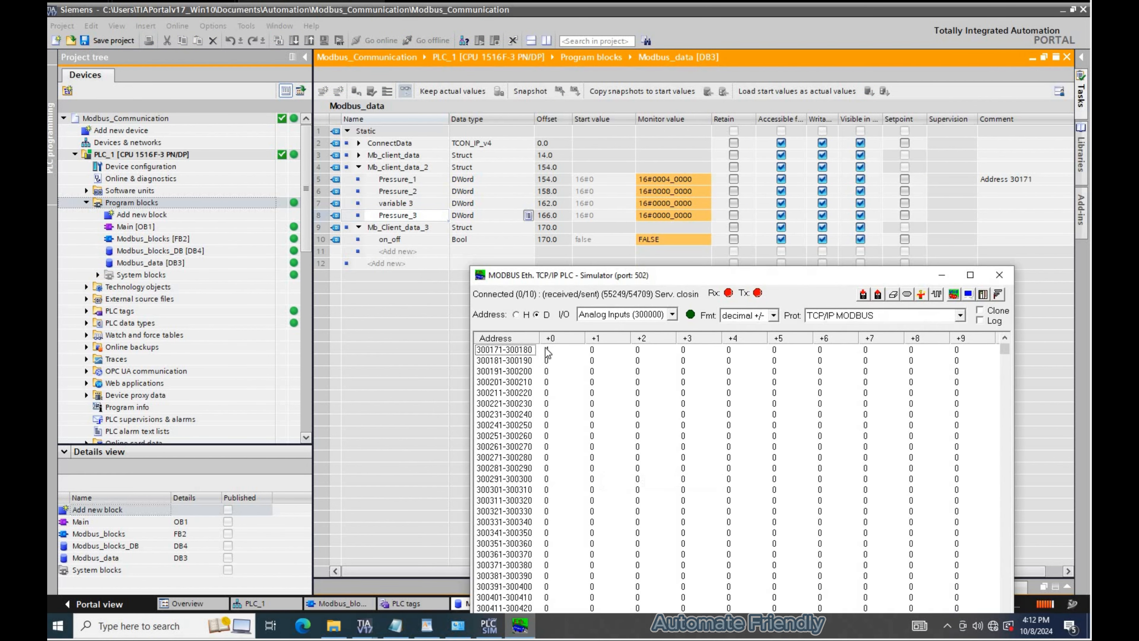
pyautogui.doubleClick(547, 346)
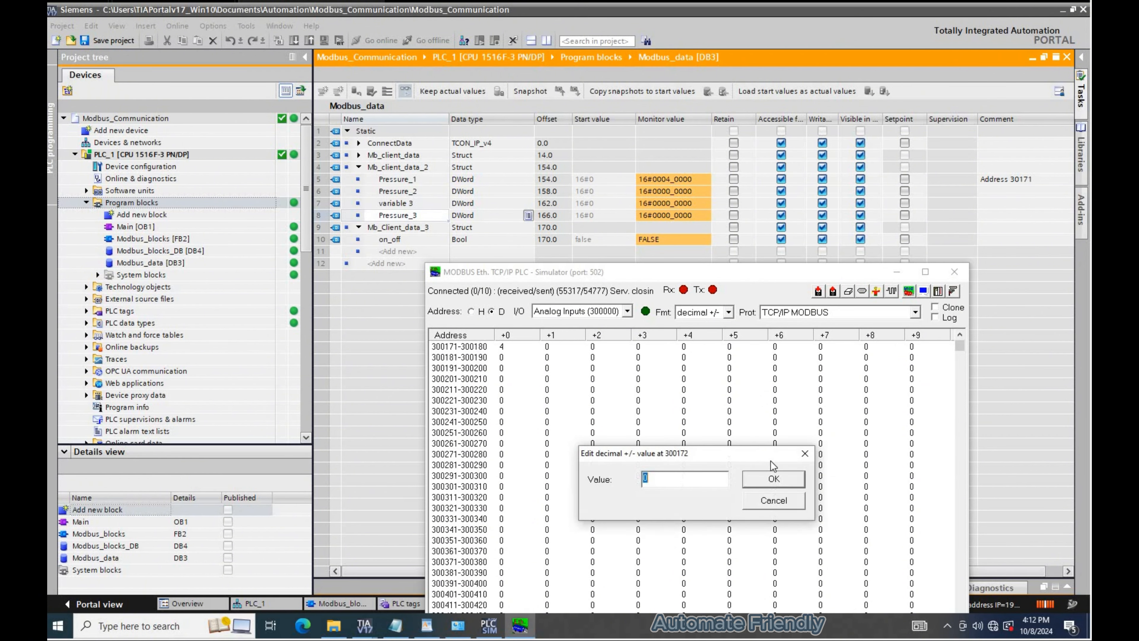
pyautogui.write('5')
pyautogui.press('Return')
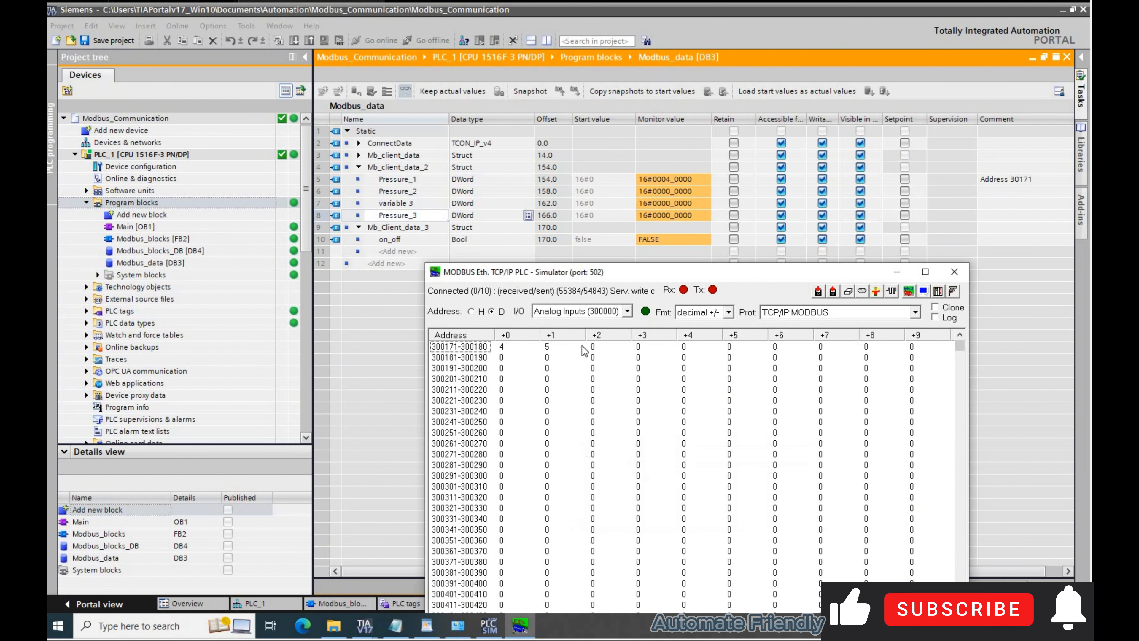
pyautogui.doubleClick(592, 347)
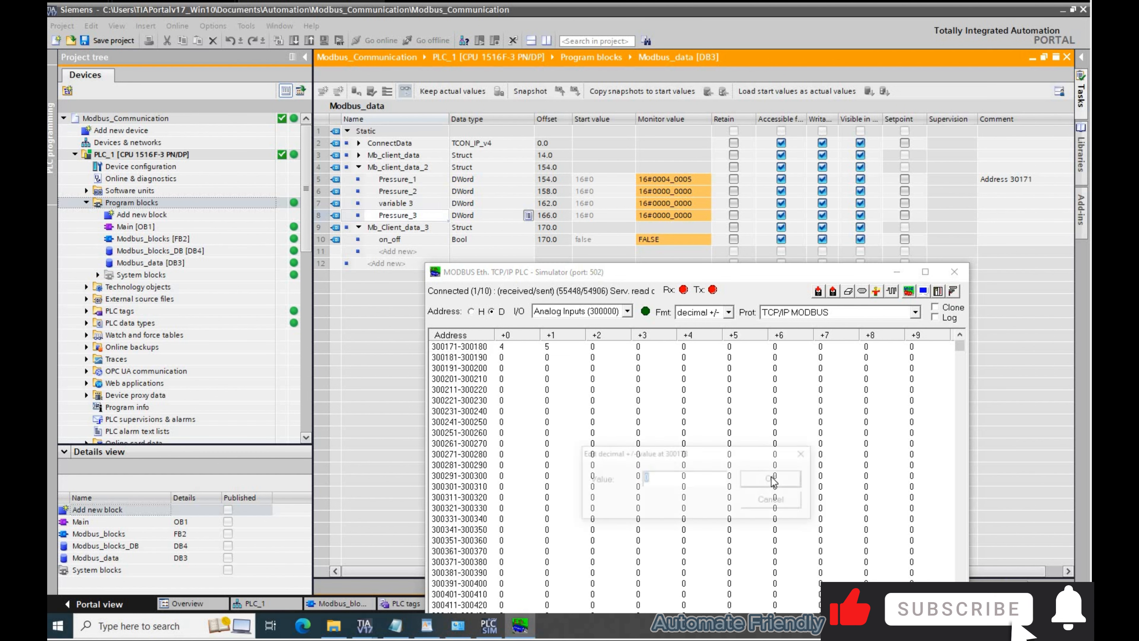
pyautogui.write('6')
pyautogui.press('Return')
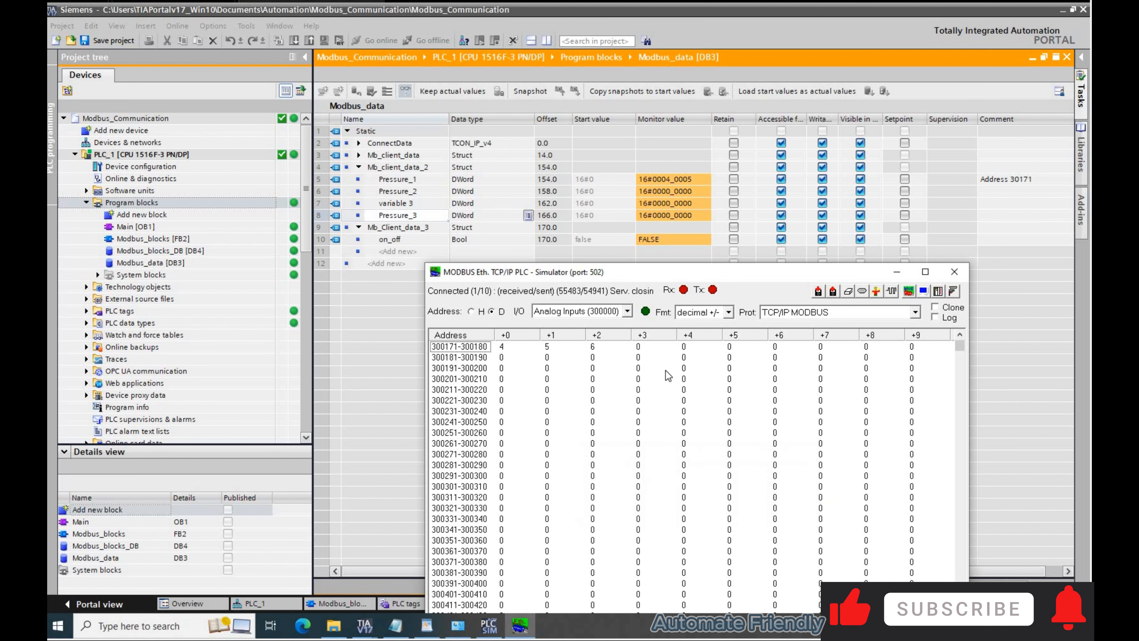
pyautogui.doubleClick(638, 346)
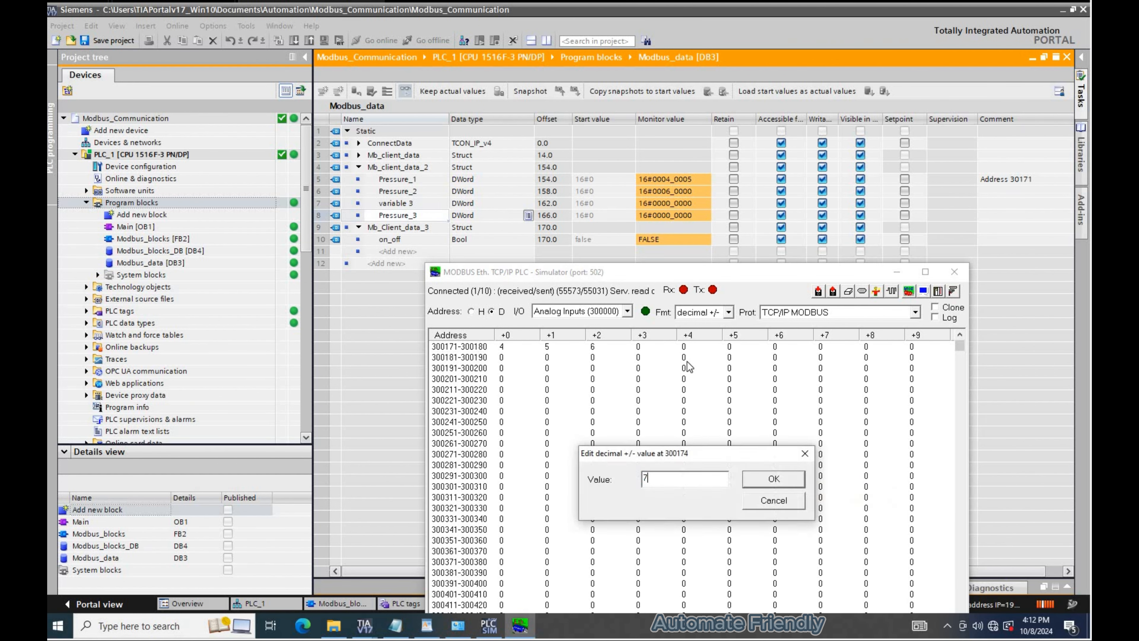
pyautogui.write('7')
pyautogui.press('Return')
# - Set simulator analog inputs 300175 to 300178 to 8, 9, 10 and 11
pyautogui.doubleClick(690, 349)
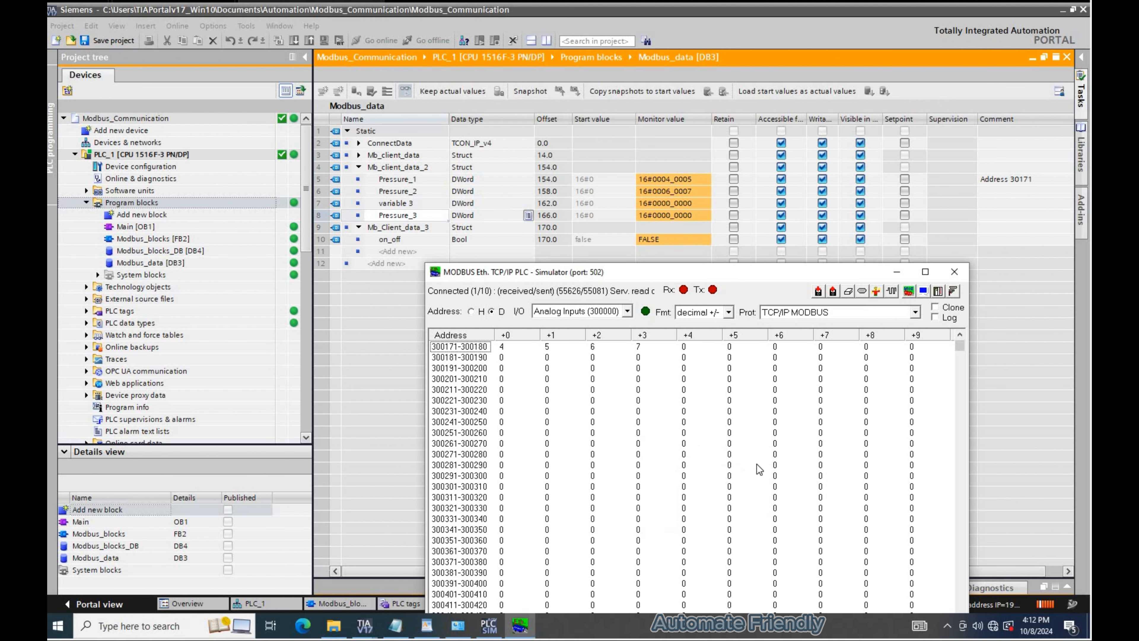
pyautogui.write('8')
pyautogui.press('Return')
pyautogui.doubleClick(729, 346)
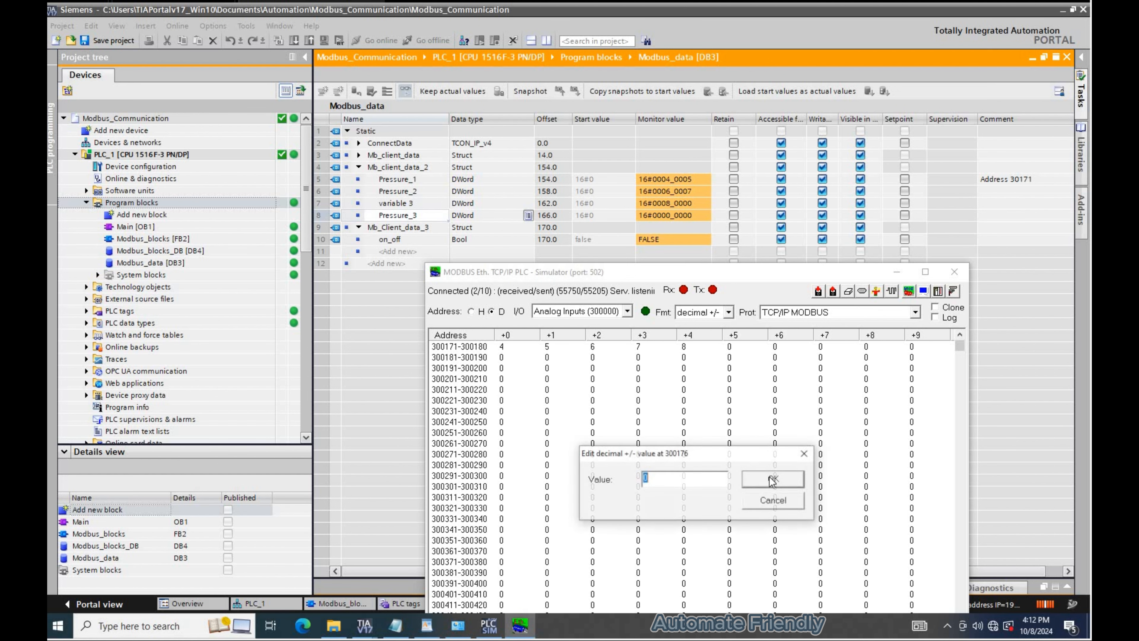
pyautogui.write('9')
pyautogui.press('Return')
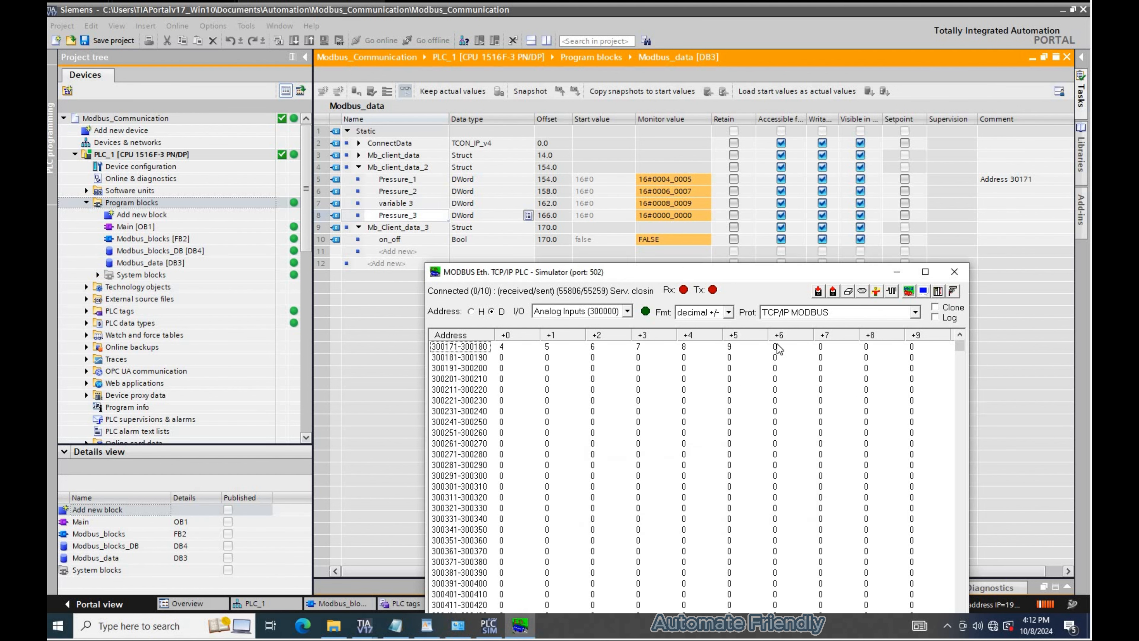
pyautogui.doubleClick(775, 350)
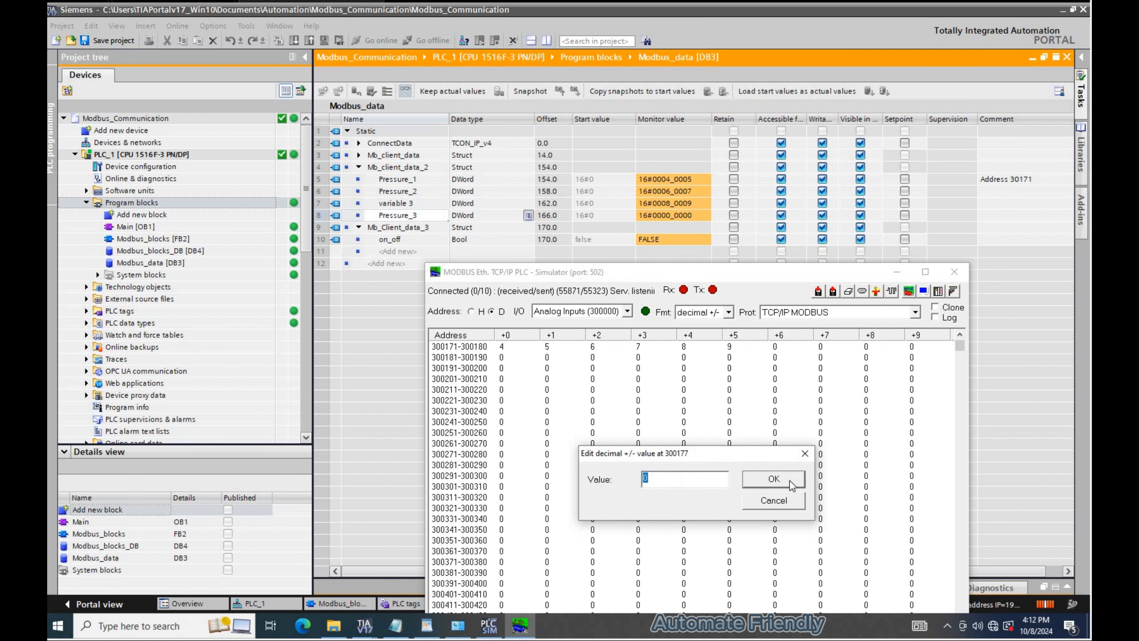
pyautogui.write('10')
pyautogui.press('Return')
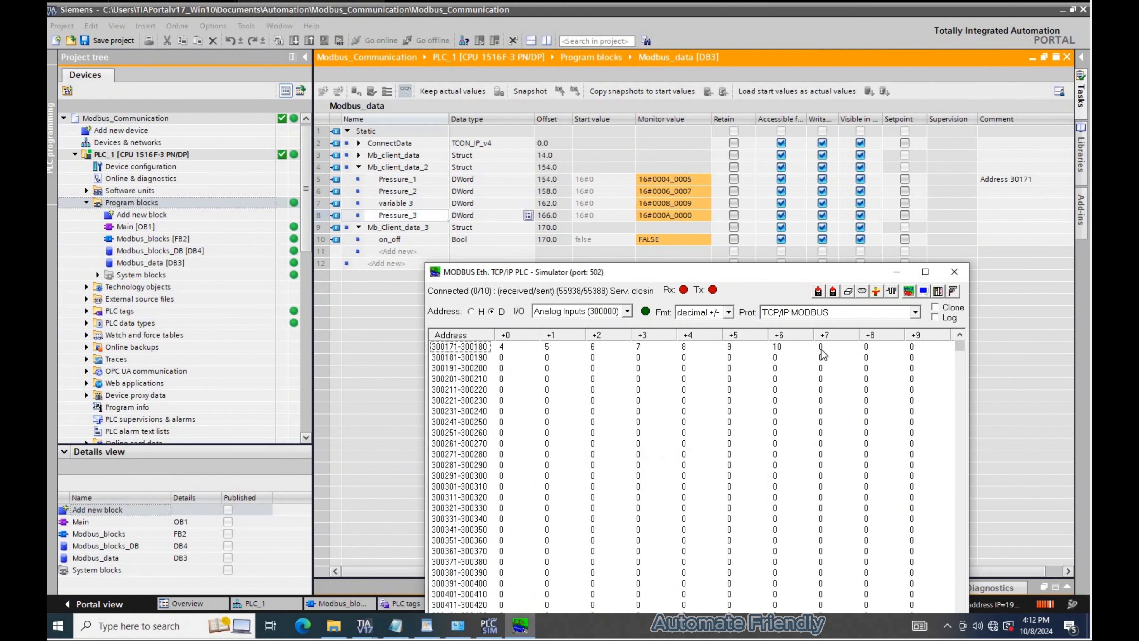
pyautogui.doubleClick(821, 348)
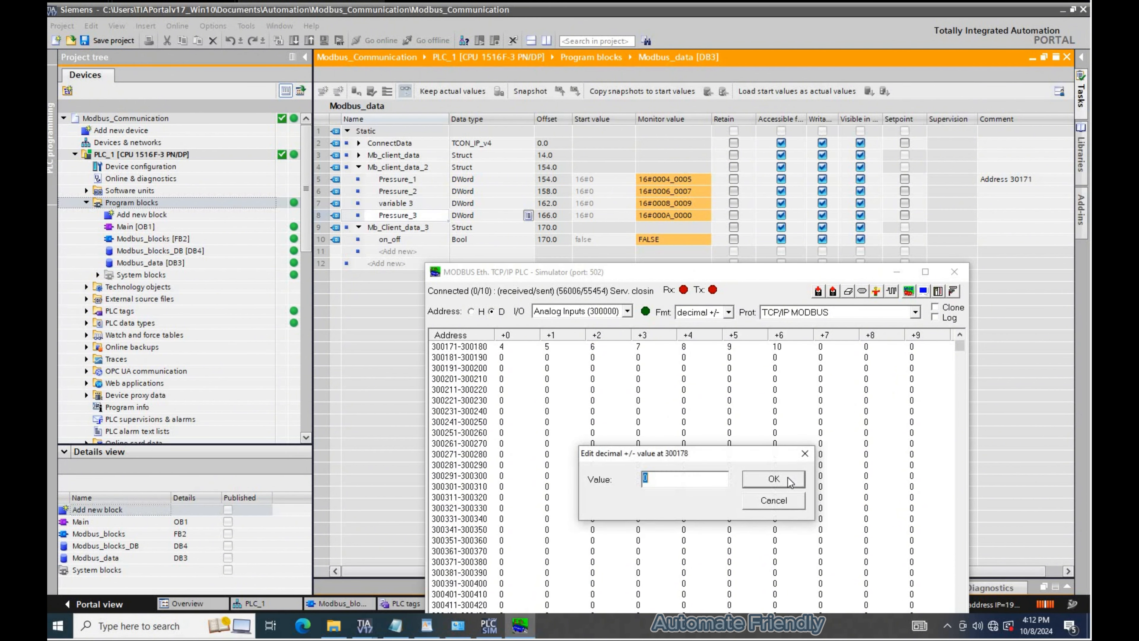
pyautogui.write('11')
pyautogui.press('Return')
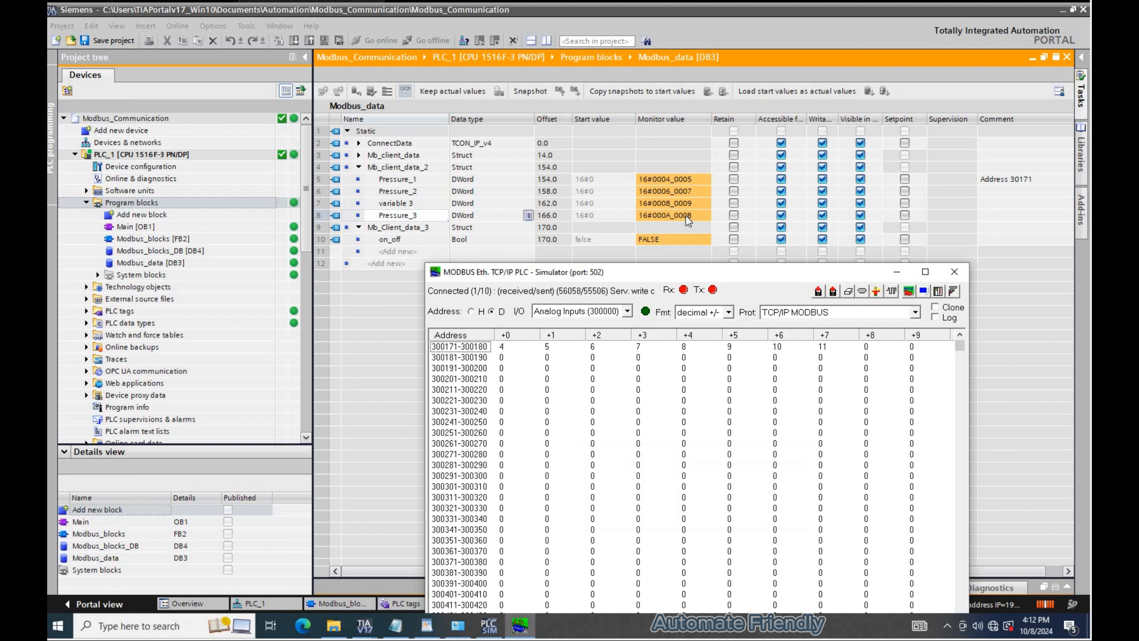
# - Collapse Mb_client_data_2, expand Mb_client_data, and compare its monitored values with the simulator
pyautogui.click(360, 167)
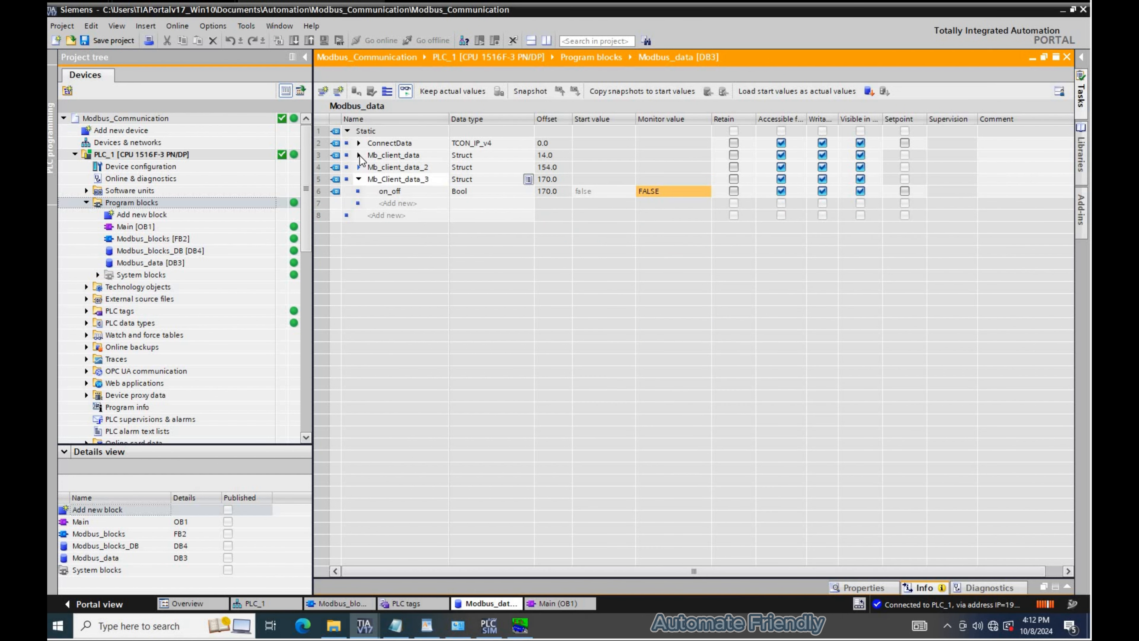
pyautogui.click(359, 155)
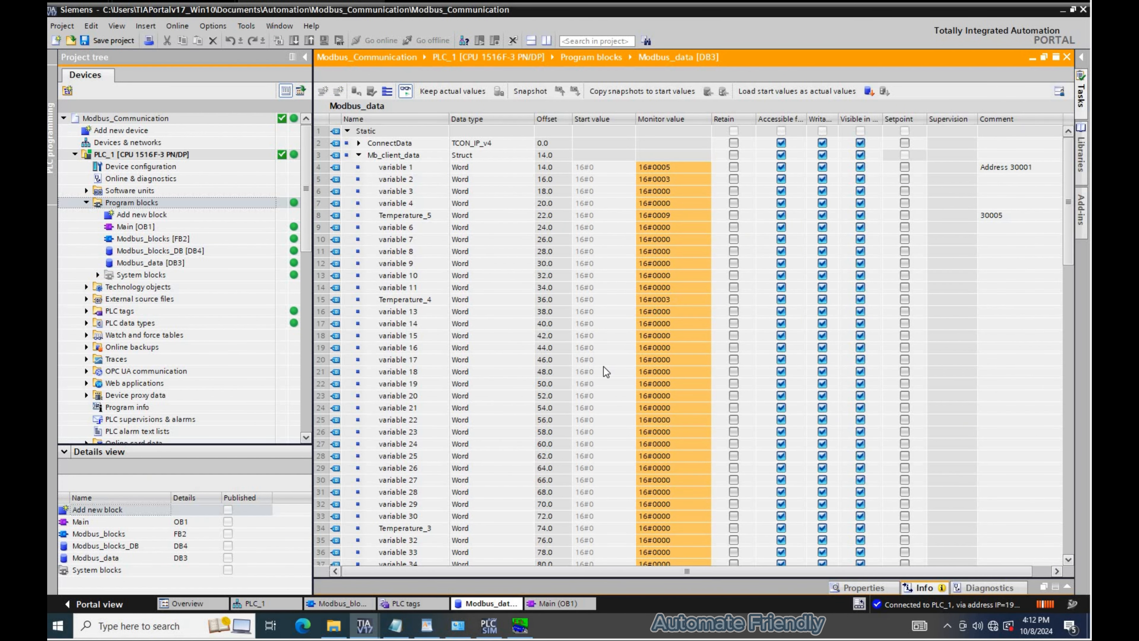
pyautogui.hotkey('alt', 'Tab')
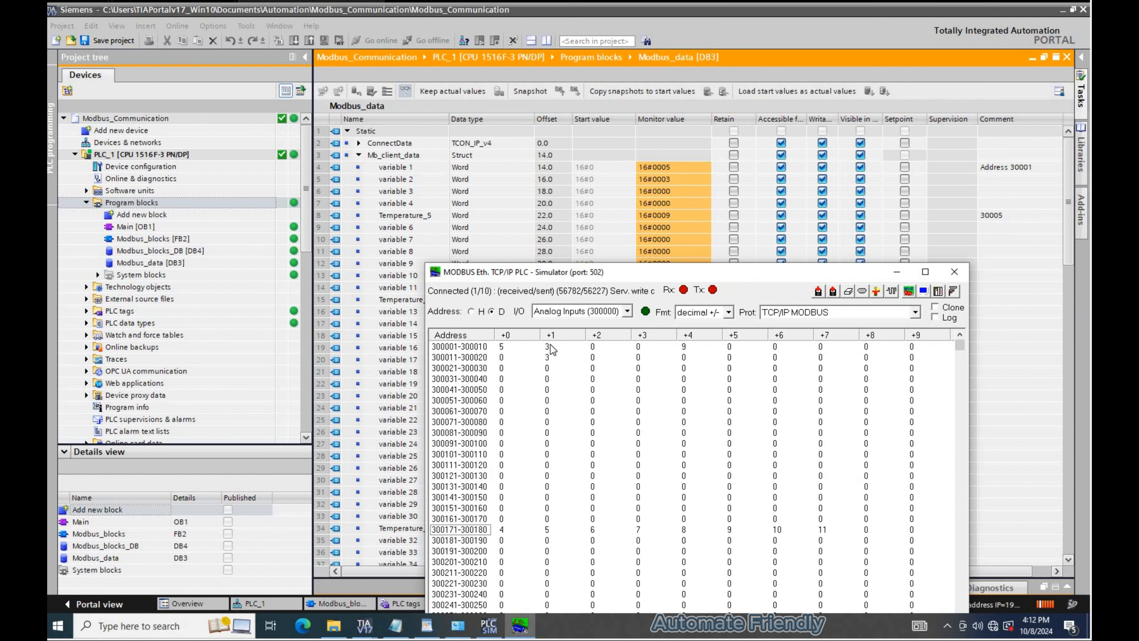
# - In the Modbus simulator, set analog inputs 300002 and 300003 to 2 and 3
pyautogui.doubleClick(552, 349)
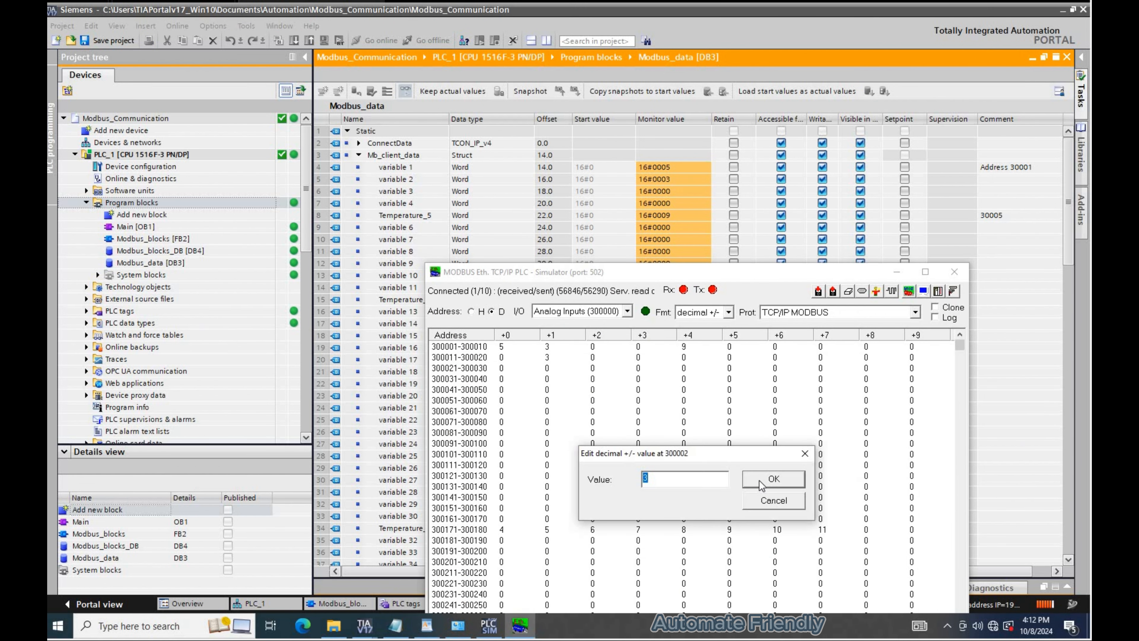
pyautogui.write('2')
pyautogui.click(759, 479)
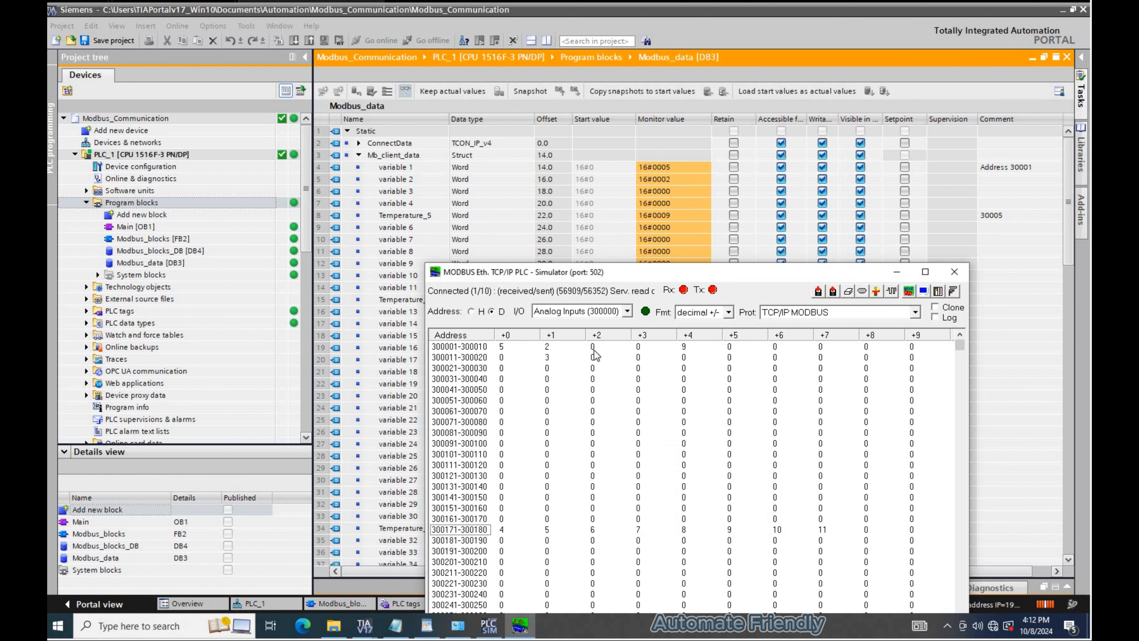
pyautogui.doubleClick(593, 350)
pyautogui.write('3')
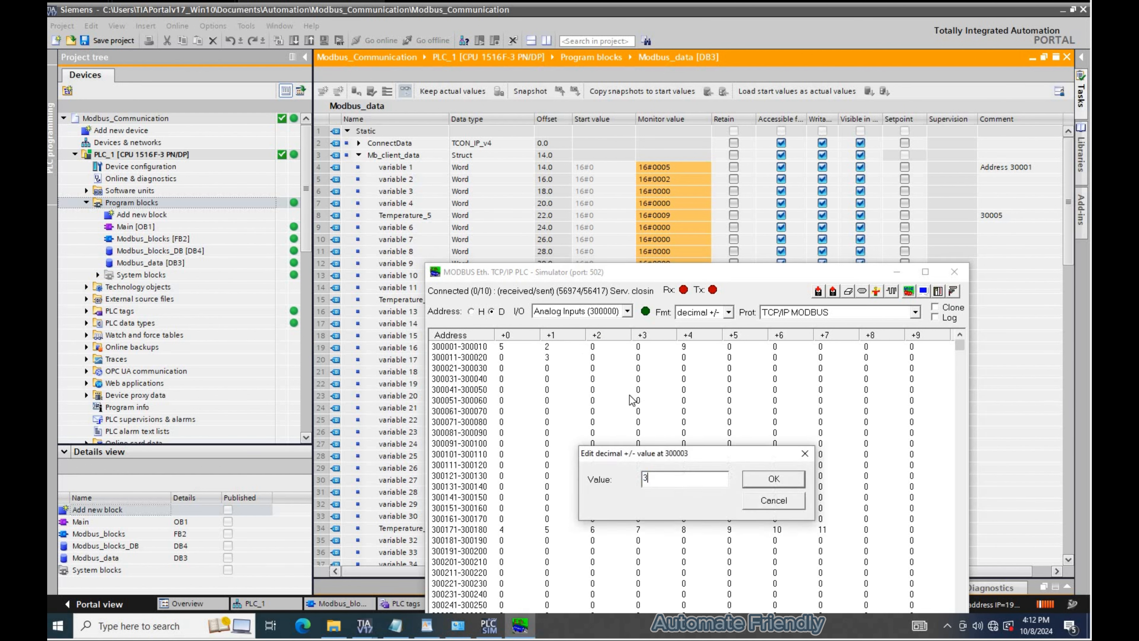
pyautogui.press('Return')
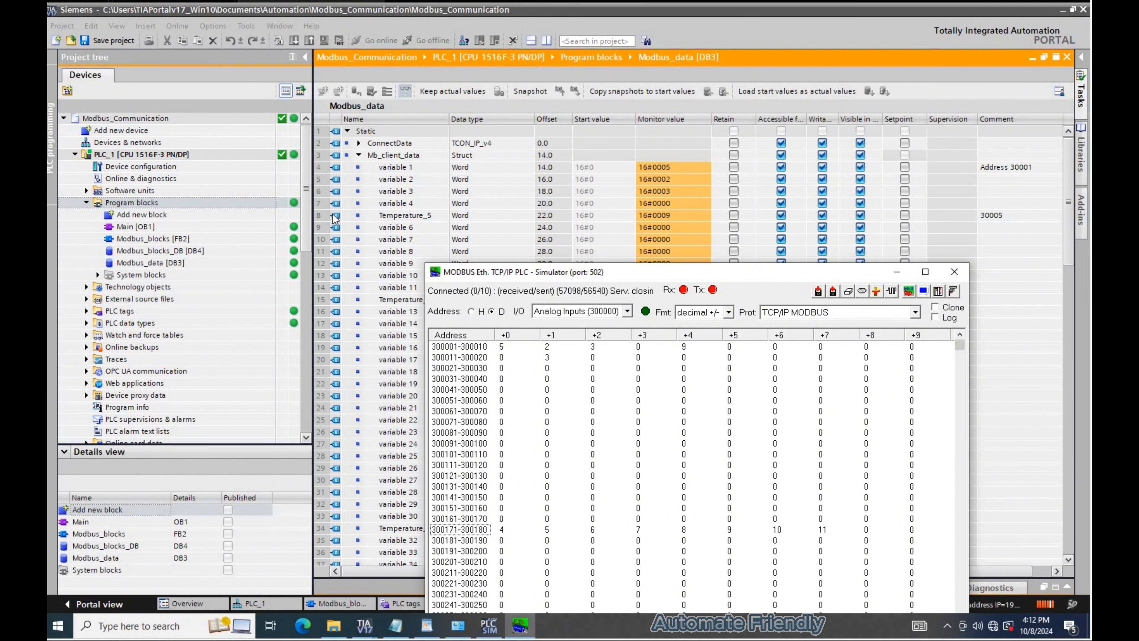
# - Scroll Mb_client_data to Temperature_4 and set simulator analog input 300011 to 3
pyautogui.click(348, 215)
pyautogui.scroll(-2, 612, 236)
pyautogui.click(426, 226)
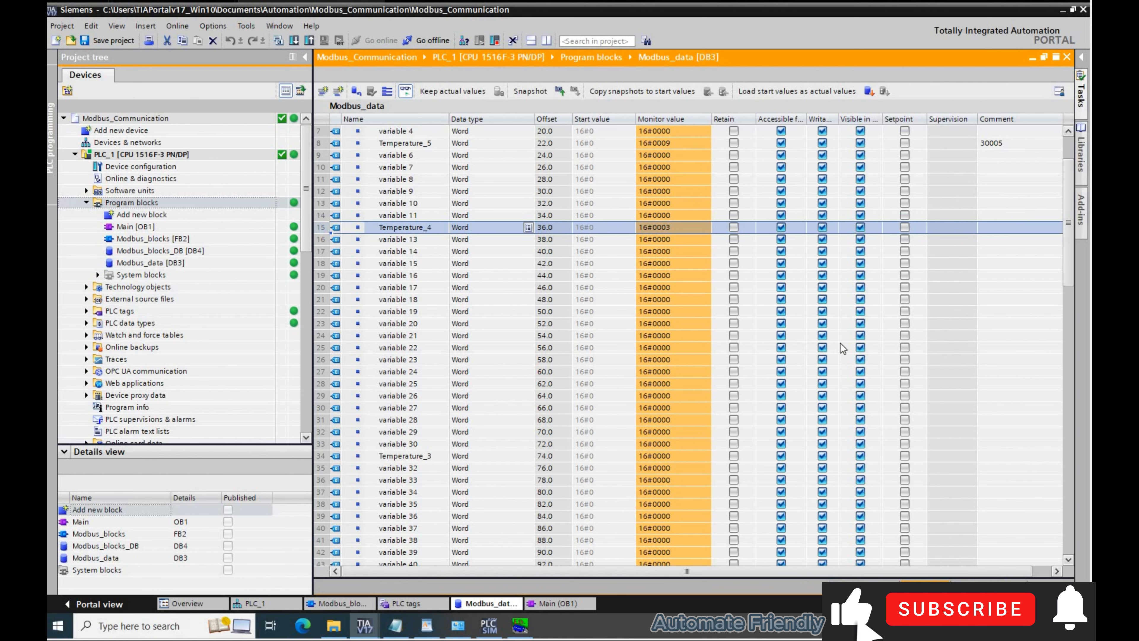
pyautogui.click(519, 625)
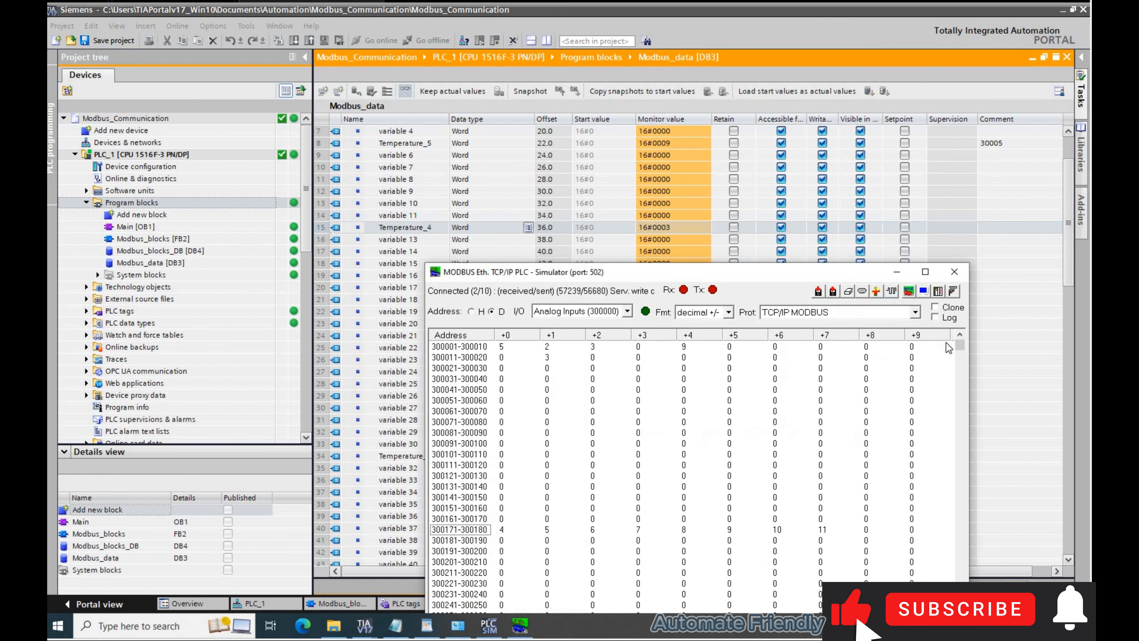
pyautogui.doubleClick(501, 357)
pyautogui.click(774, 478)
pyautogui.doubleClick(501, 358)
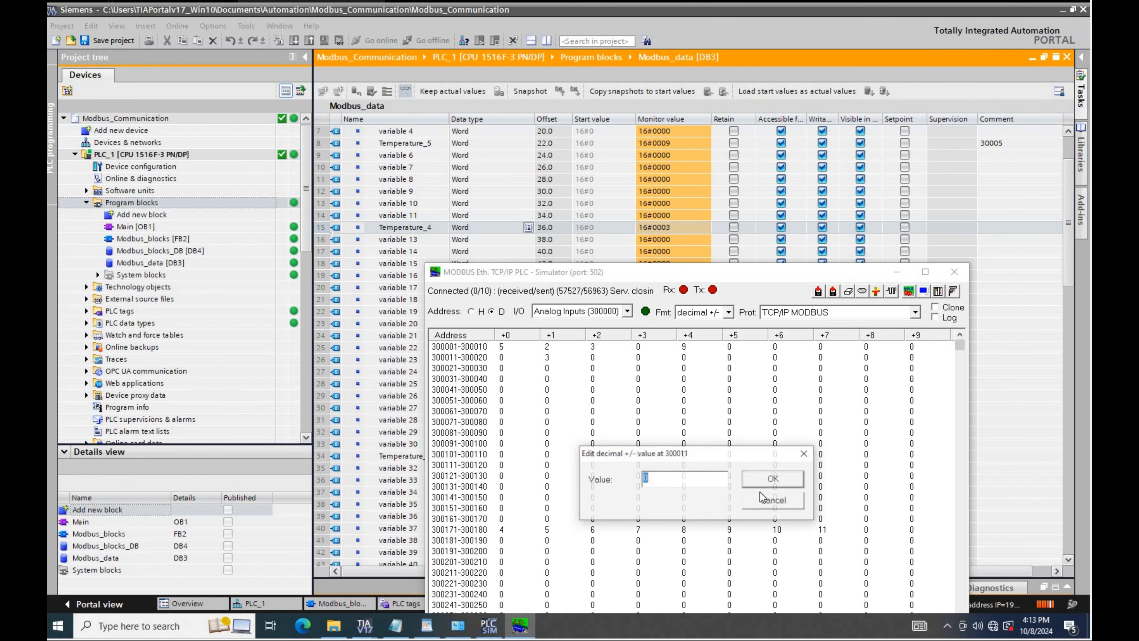
pyautogui.write('3')
pyautogui.press('Return')
# - Collapse Mb_client_data in the data block and switch the simulator's I/O view to Coil Outputs
pyautogui.click(421, 261)
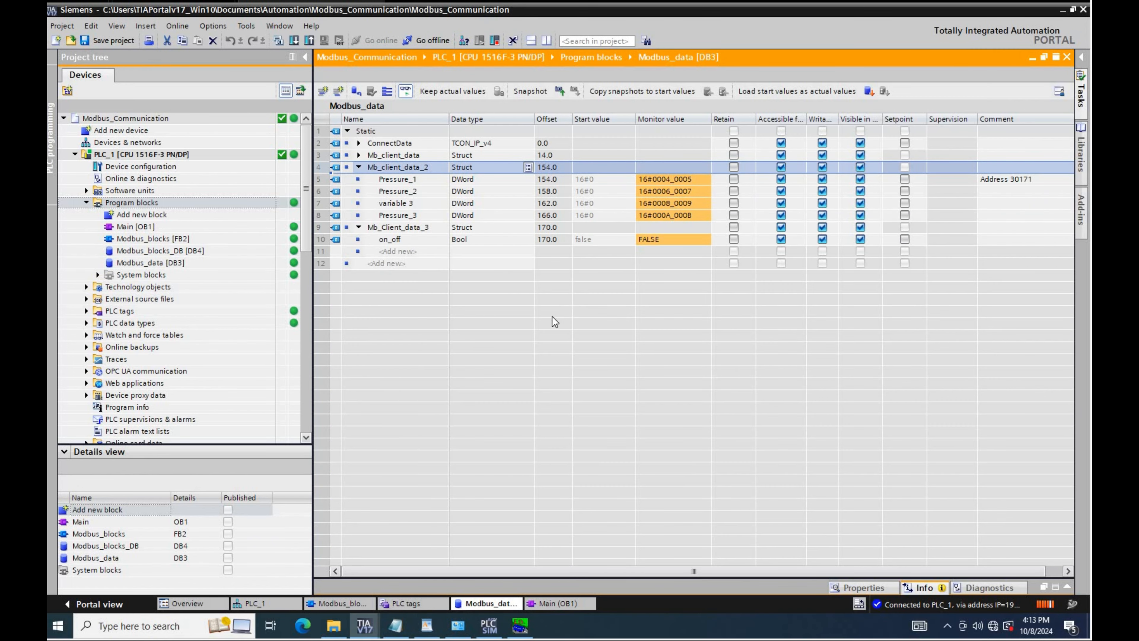
pyautogui.hotkey('alt', 'Tab')
pyautogui.click(627, 311)
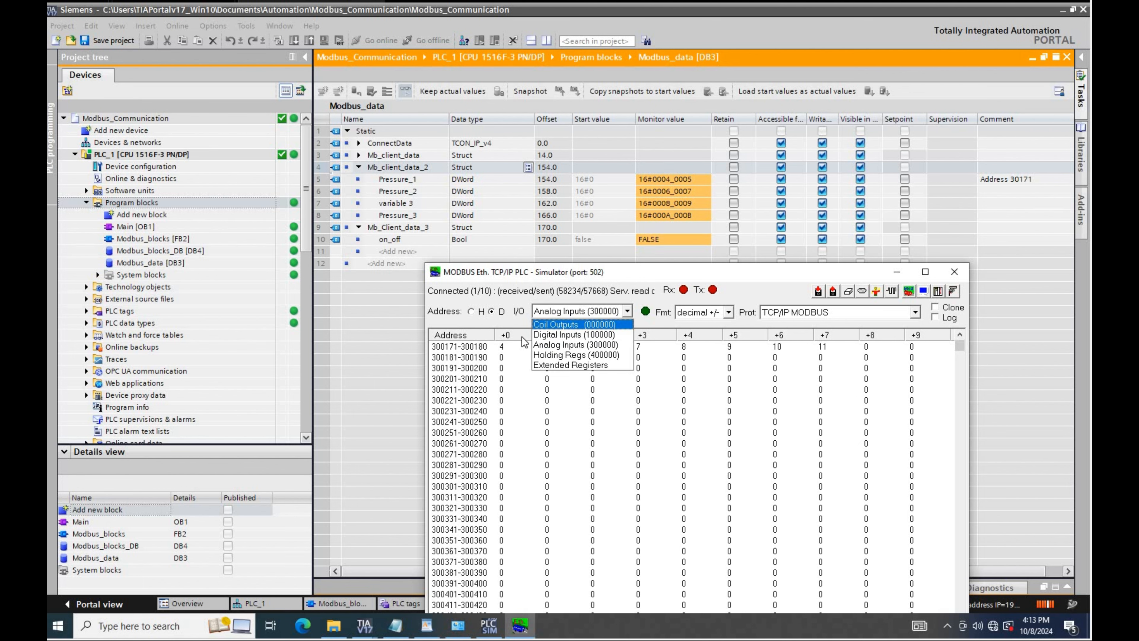
pyautogui.click(580, 324)
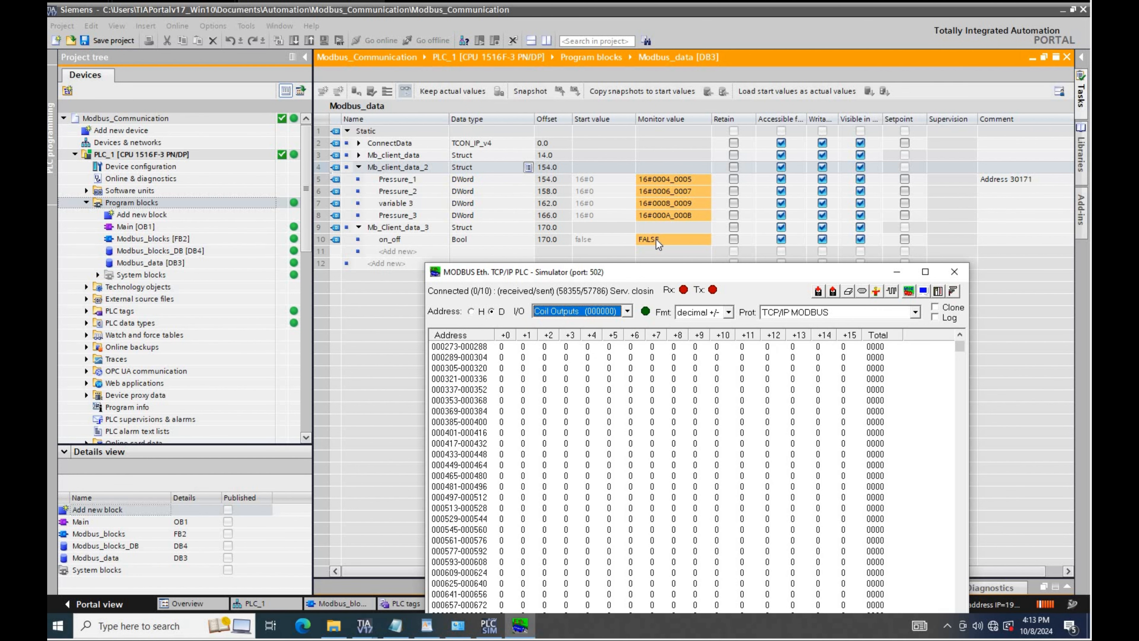
pyautogui.moveTo(655, 270); pyautogui.dragTo(662, 286)
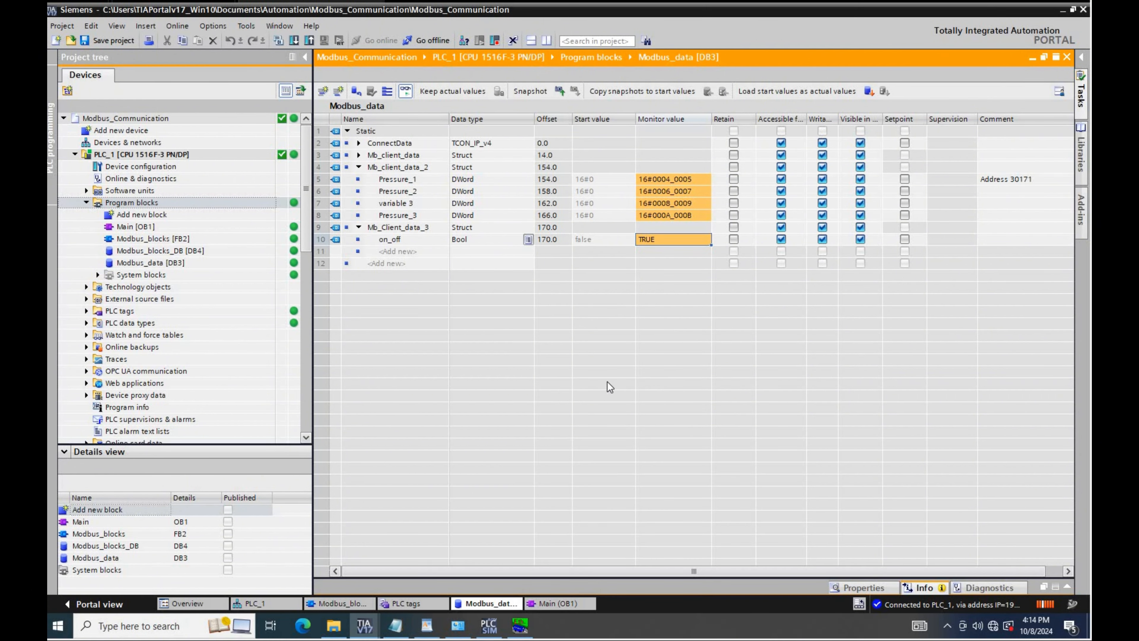
# - Toggle coil 000005 in the simulator's coil outputs table
pyautogui.hotkey('alt', 'Tab')
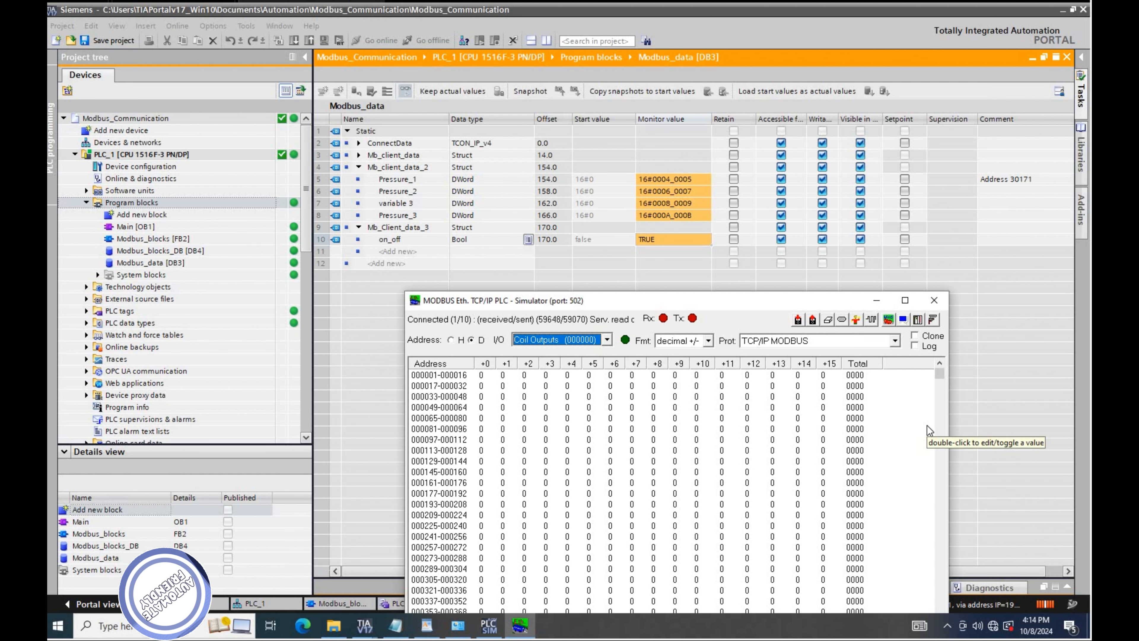
pyautogui.doubleClick(567, 375)
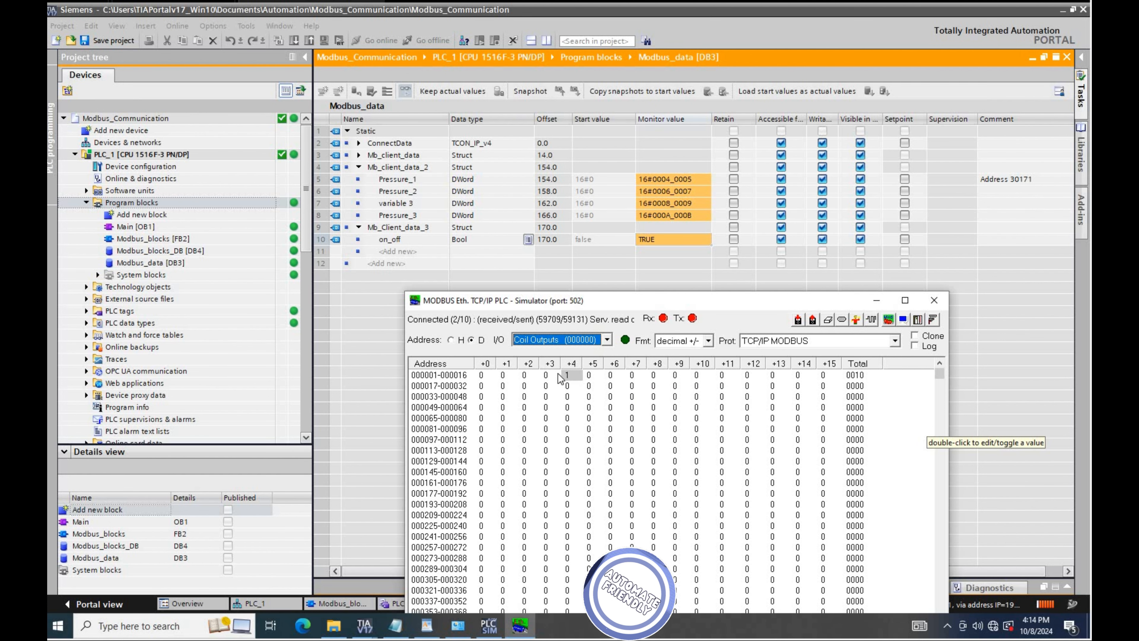